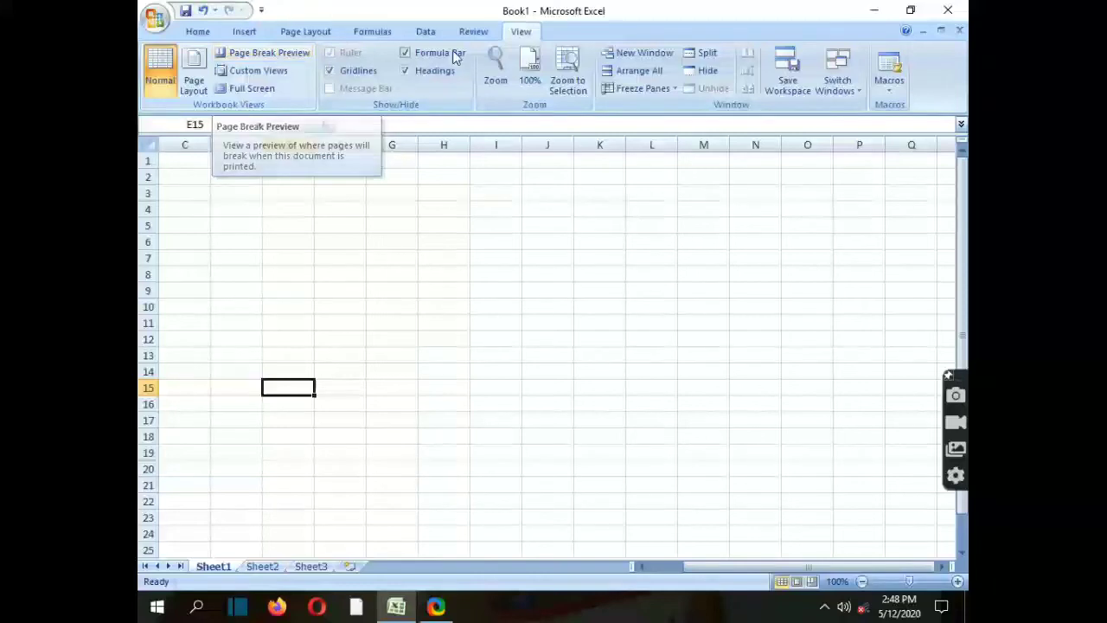
Step: Switch the ribbon of the empty Book1 to the Insert tab
click(245, 35)
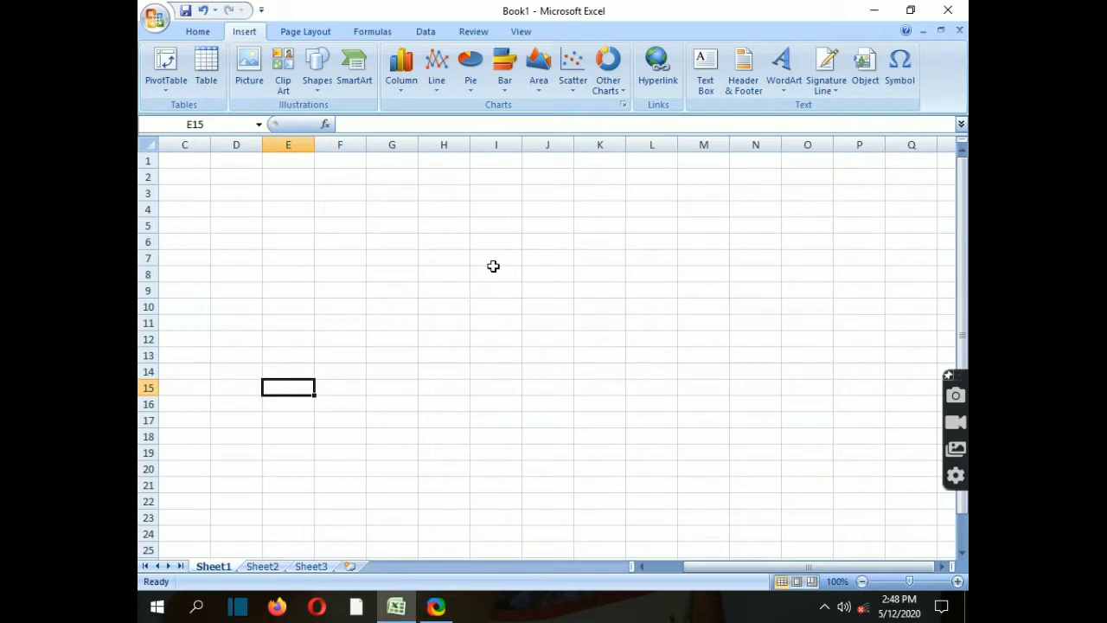
Step: Enter the headings month in C1 and price in D1
click(173, 160)
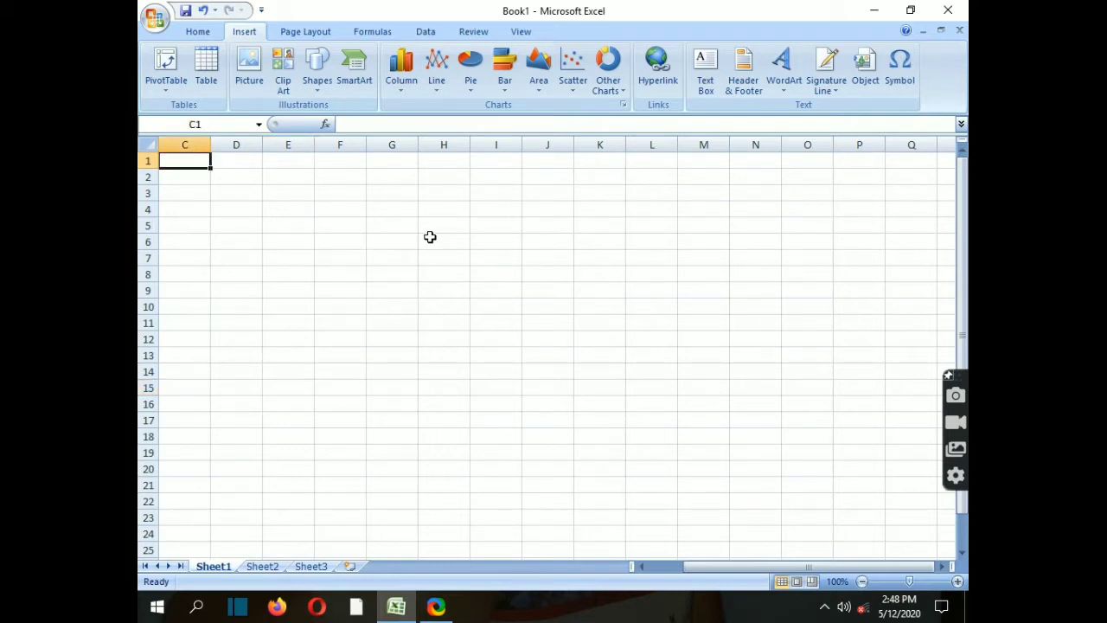
text(month)
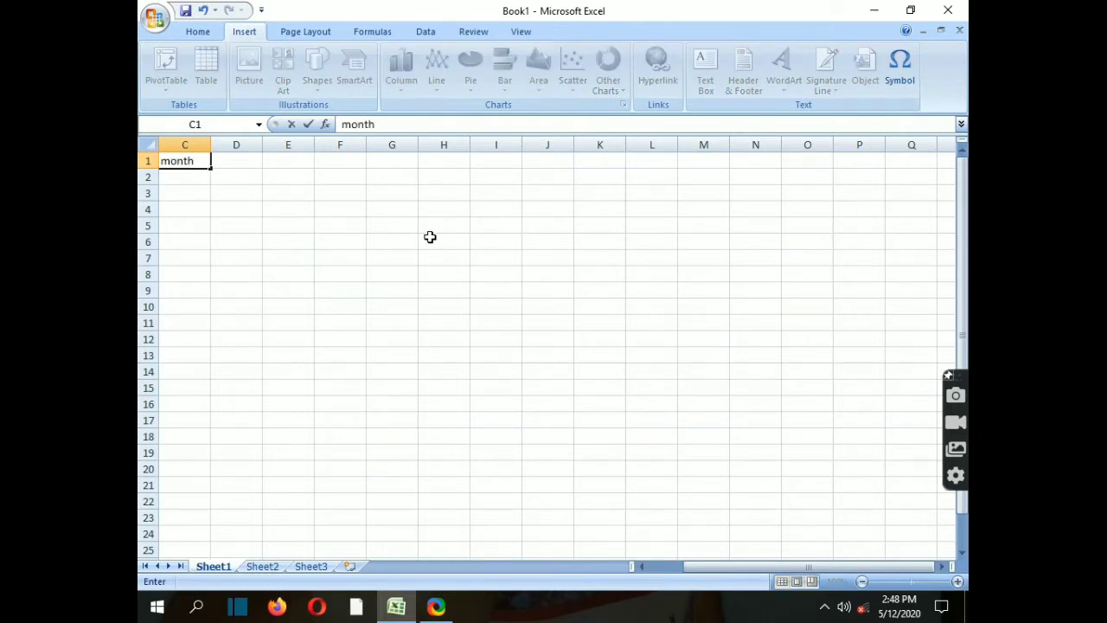
click(345, 254)
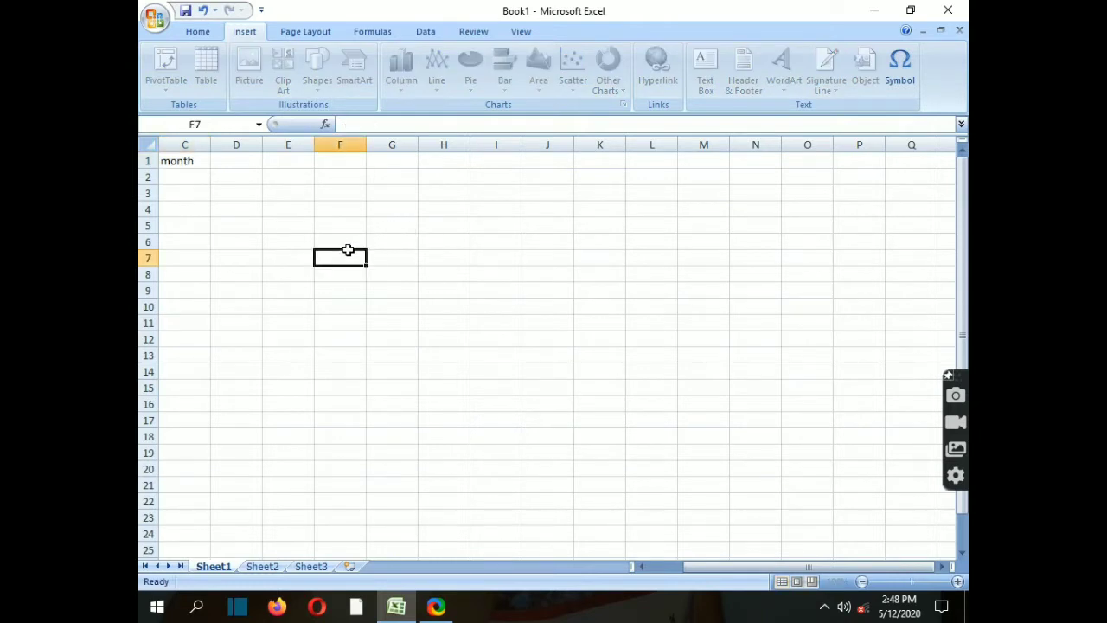
click(240, 160)
text(pri)
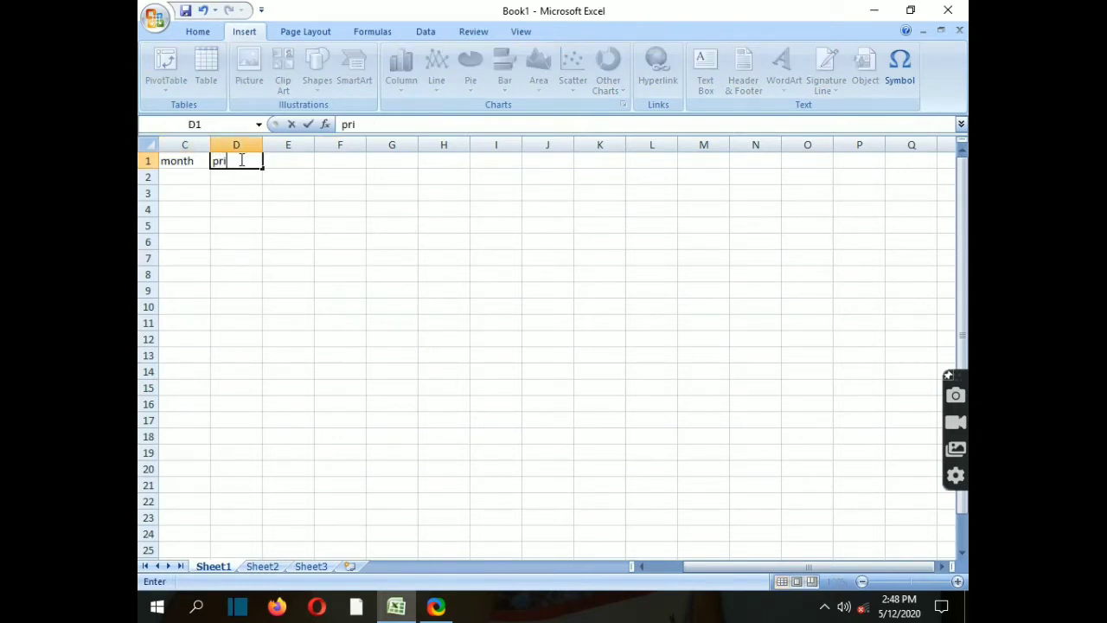
text(ce)
click(340, 224)
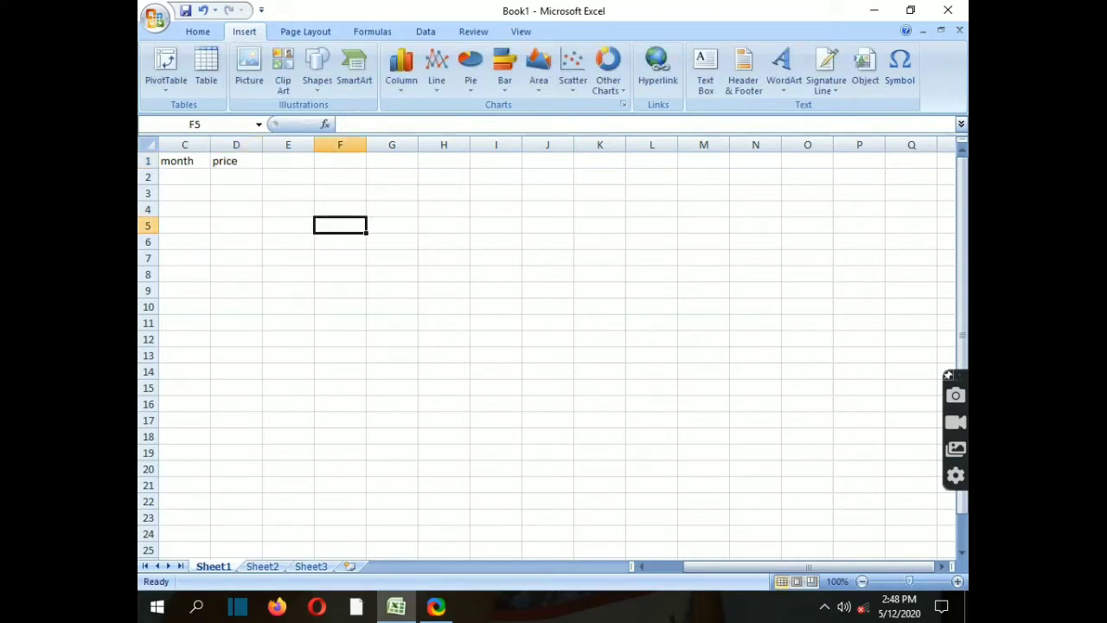
Step: Enter the months jan, feb and mar in C2:C4
click(199, 178)
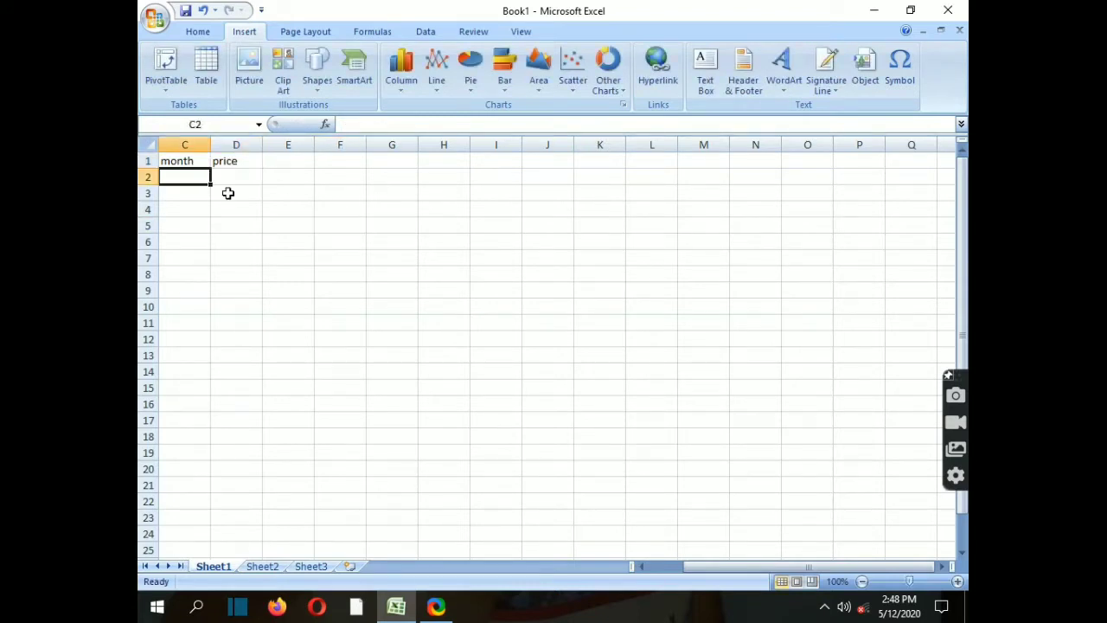
text(jan)
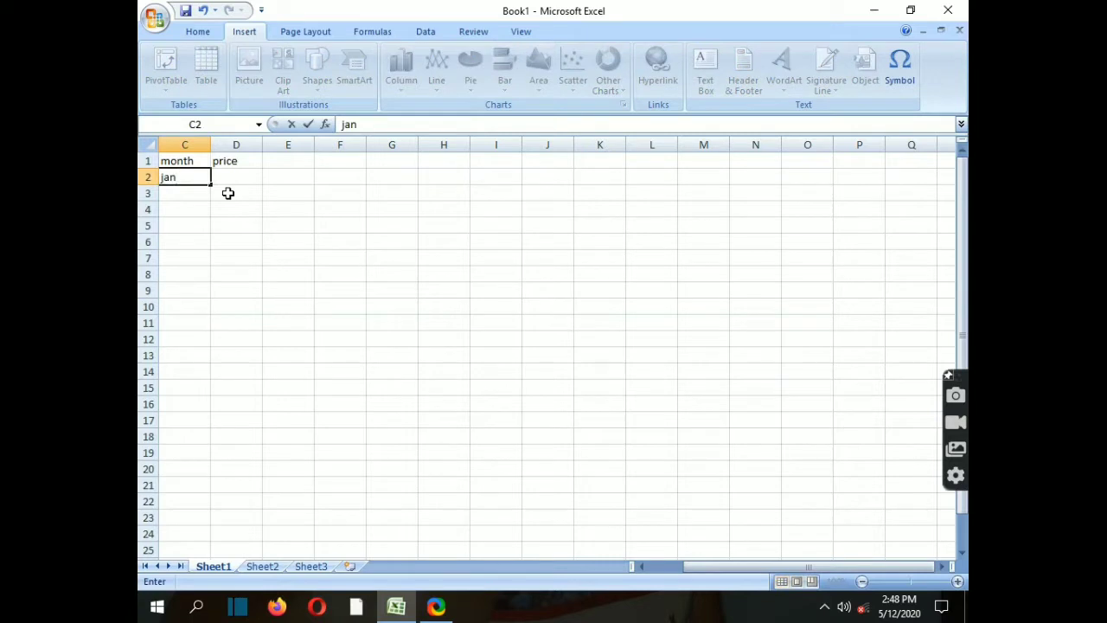
key(Return)
text(feb)
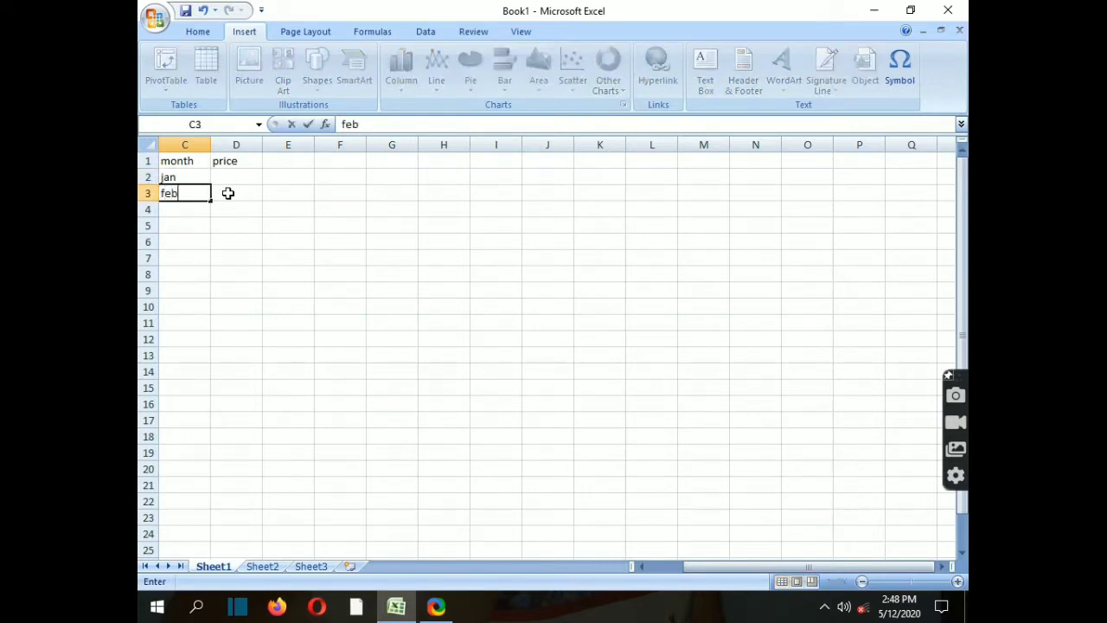
key(Return)
text(mar)
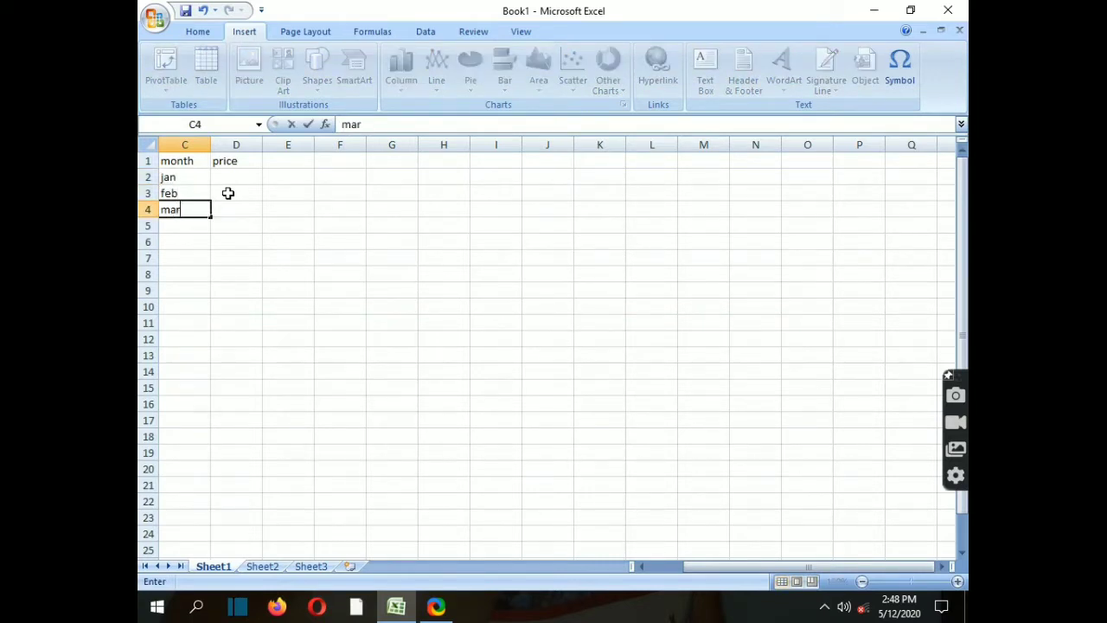
click(265, 193)
Step: Enter prices 90, 80 and 110 in D2:D4, correcting D3 to 80
click(247, 176)
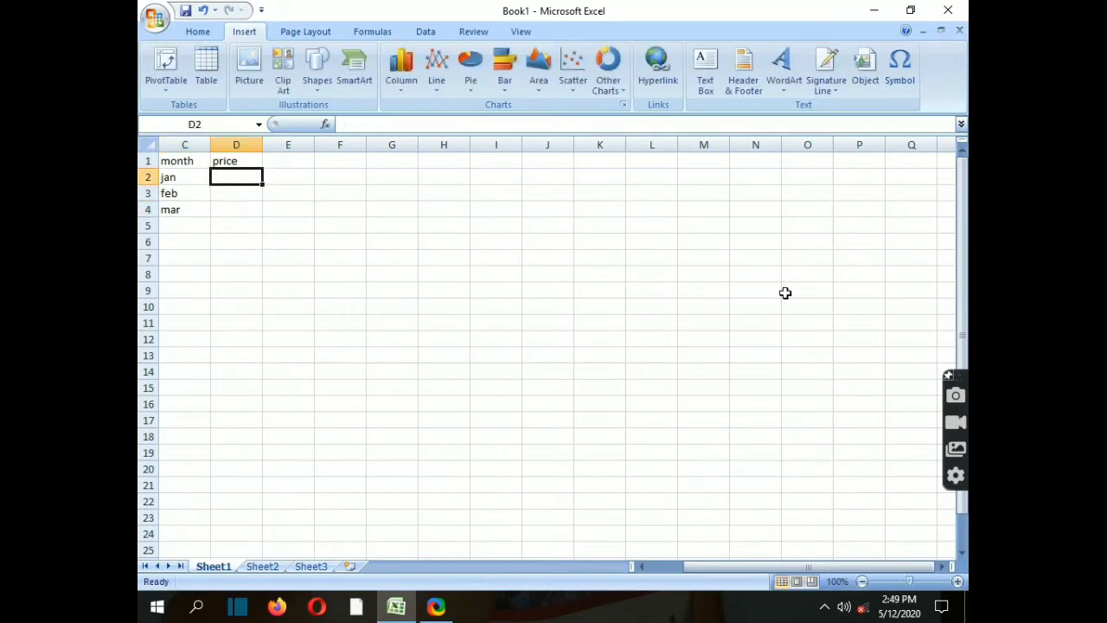
text(90)
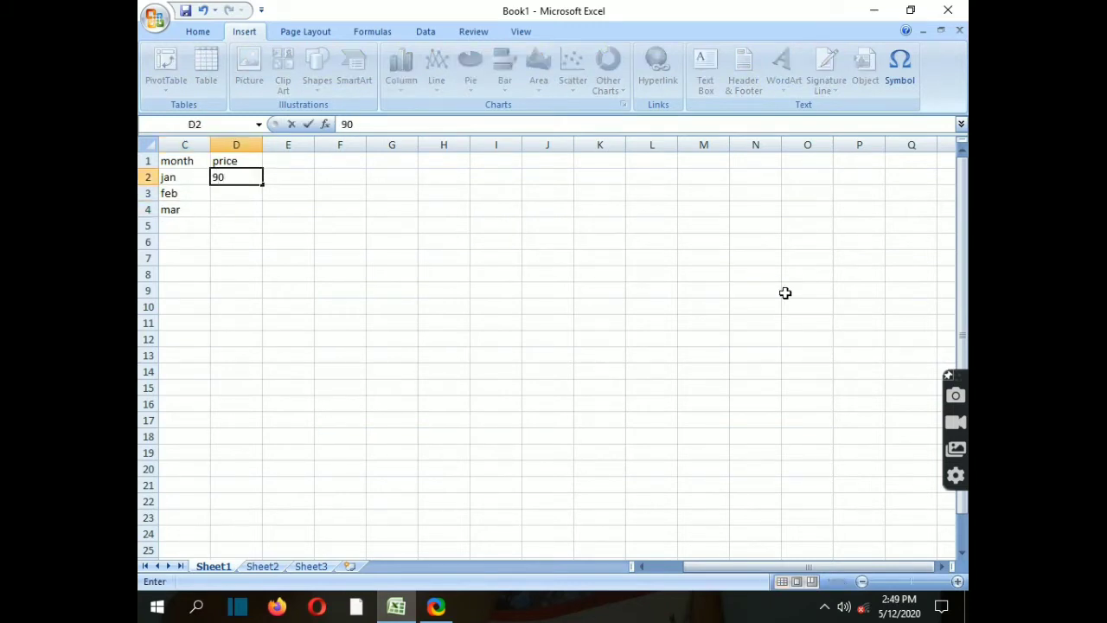
key(Return)
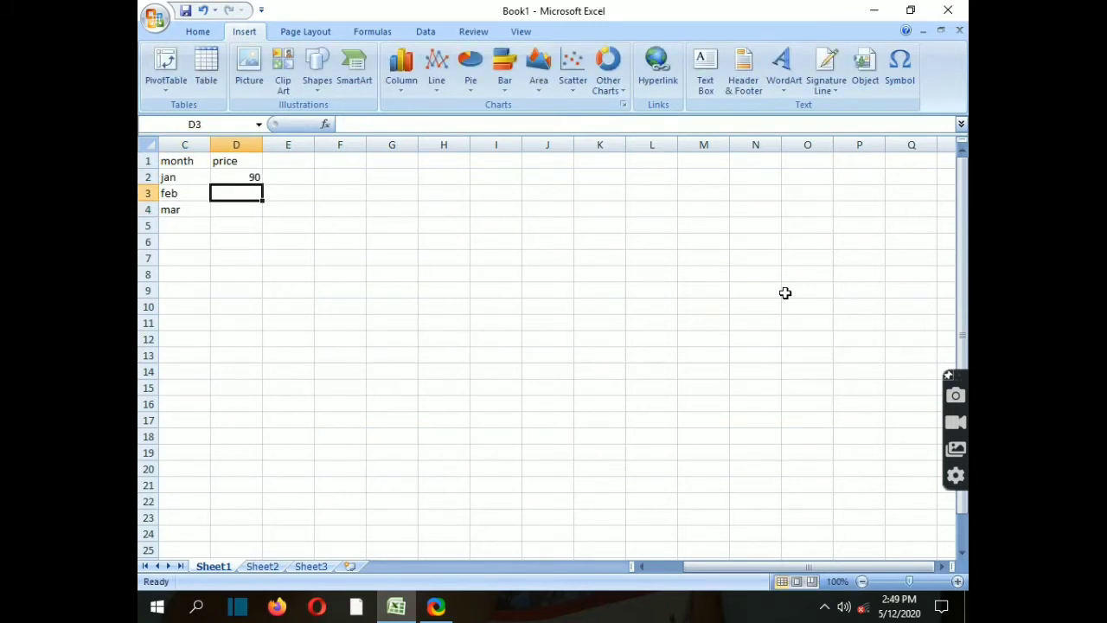
text(8)
key(Return)
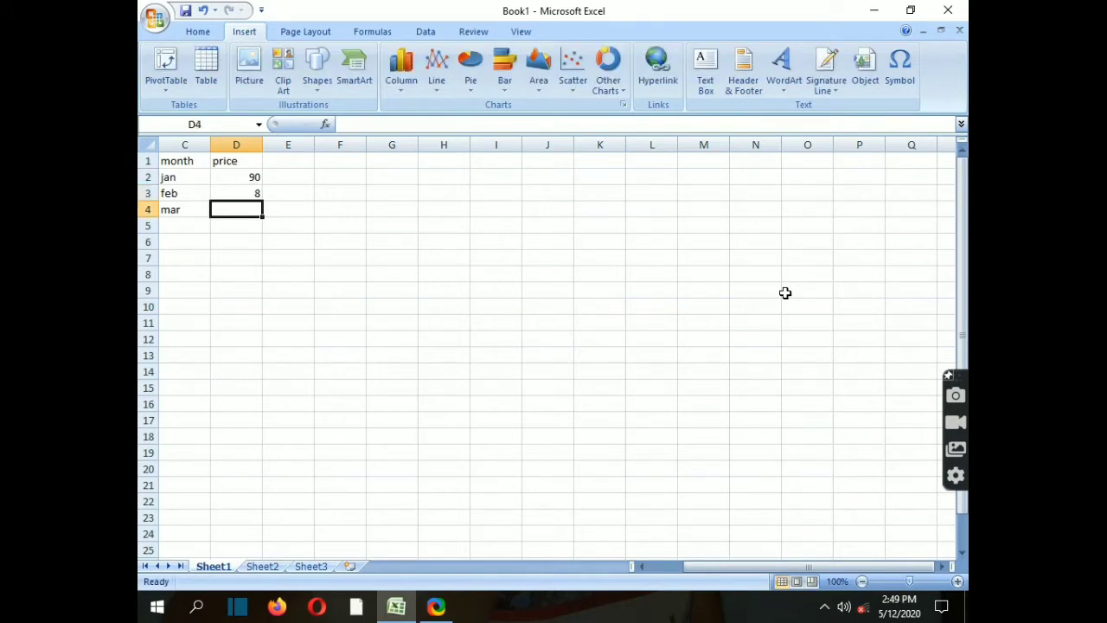
key(Up)
text(80)
key(Return)
text(110)
key(Return)
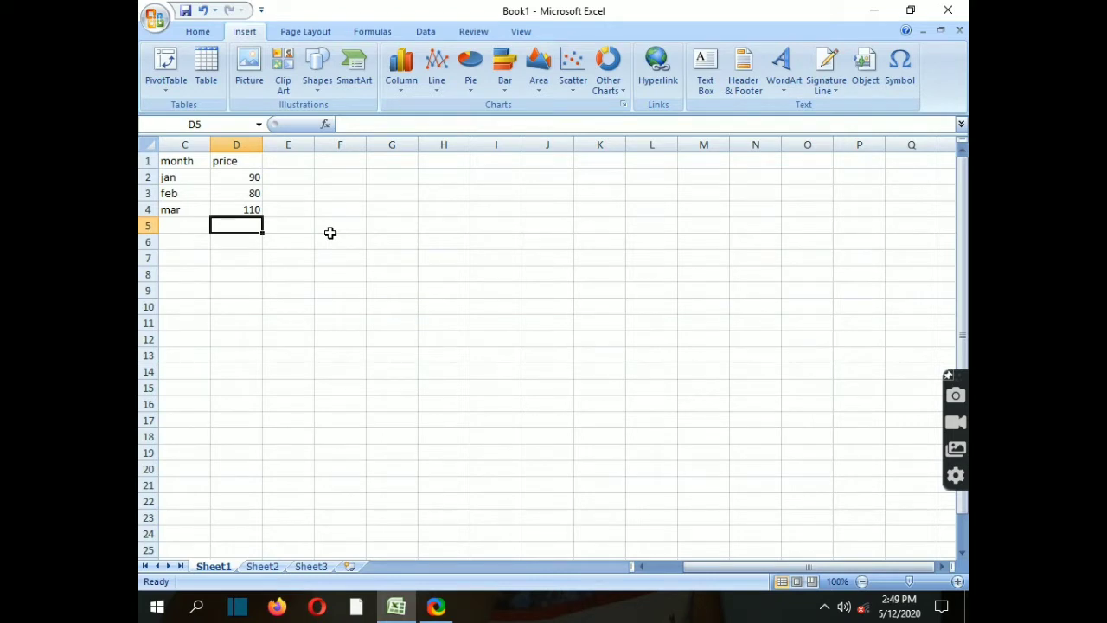
Step: Select C1:D4 and insert a Clustered Column chart of the monthly prices
click(196, 34)
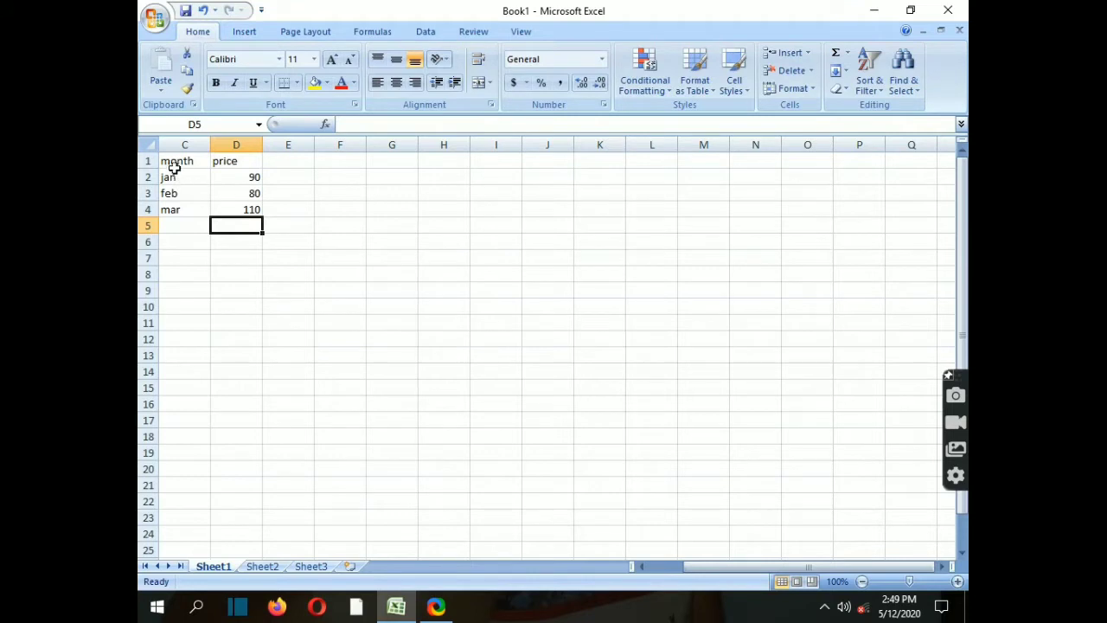
drag(173, 161, 237, 209)
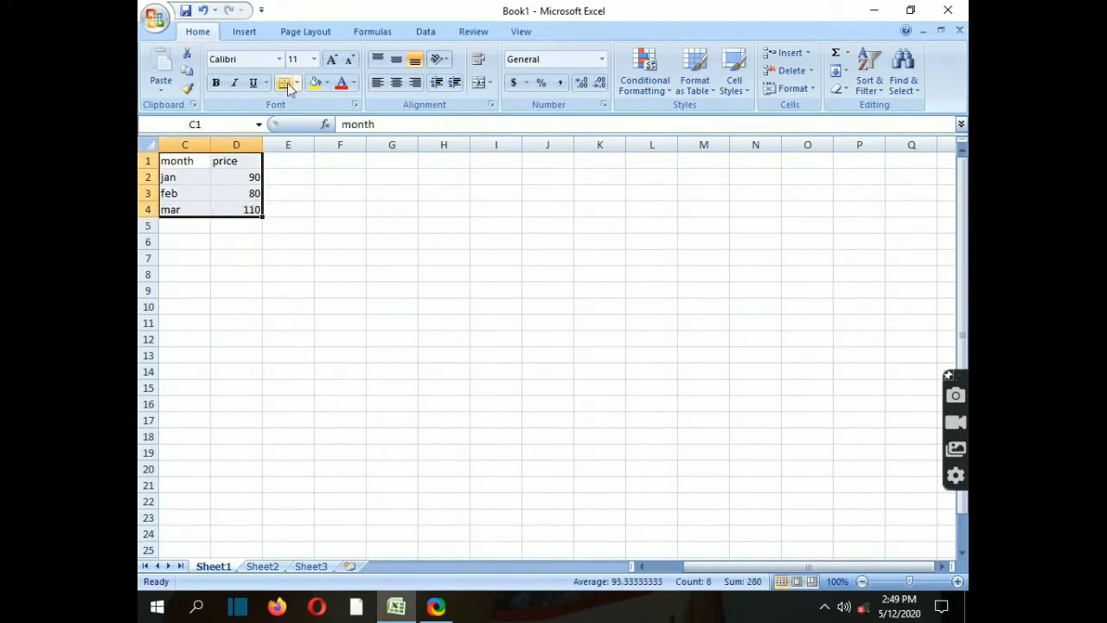
click(238, 34)
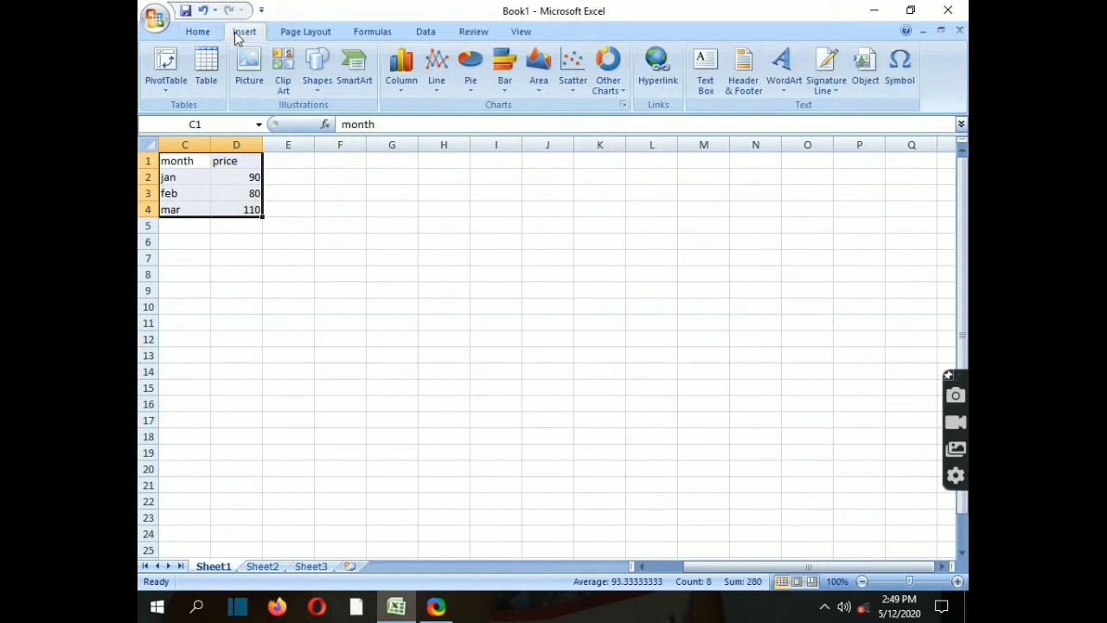
click(406, 87)
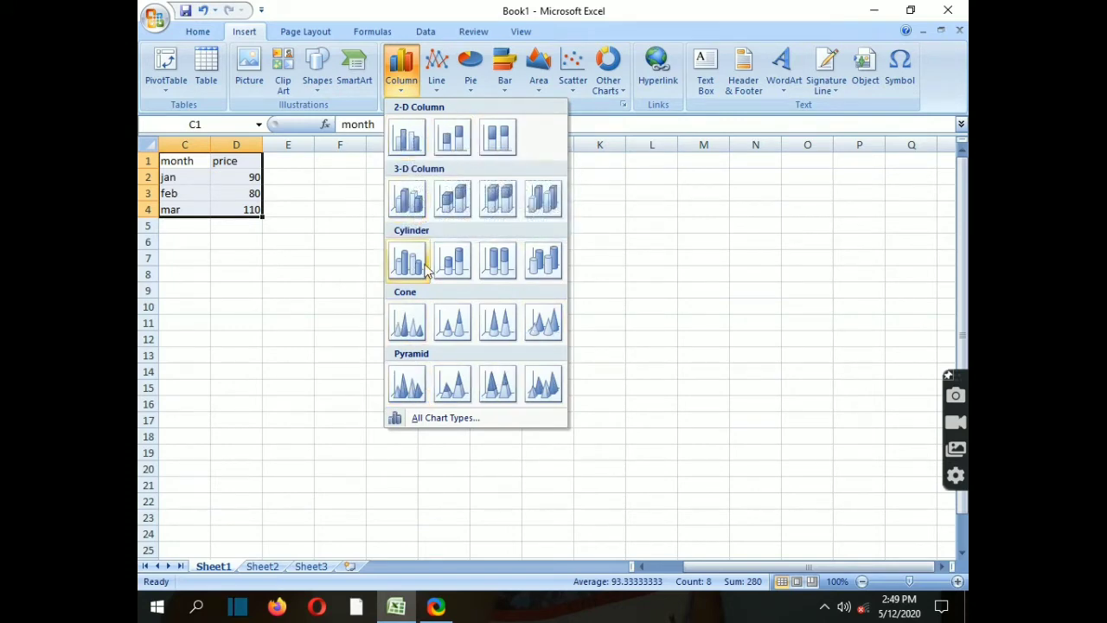
click(410, 141)
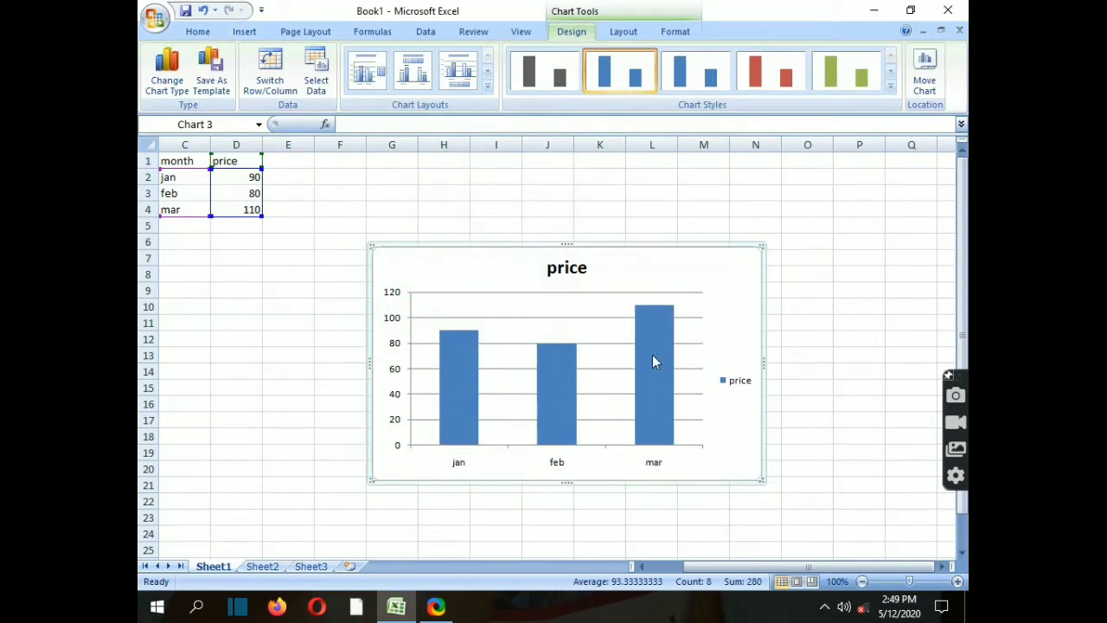
mouse_move(654, 319)
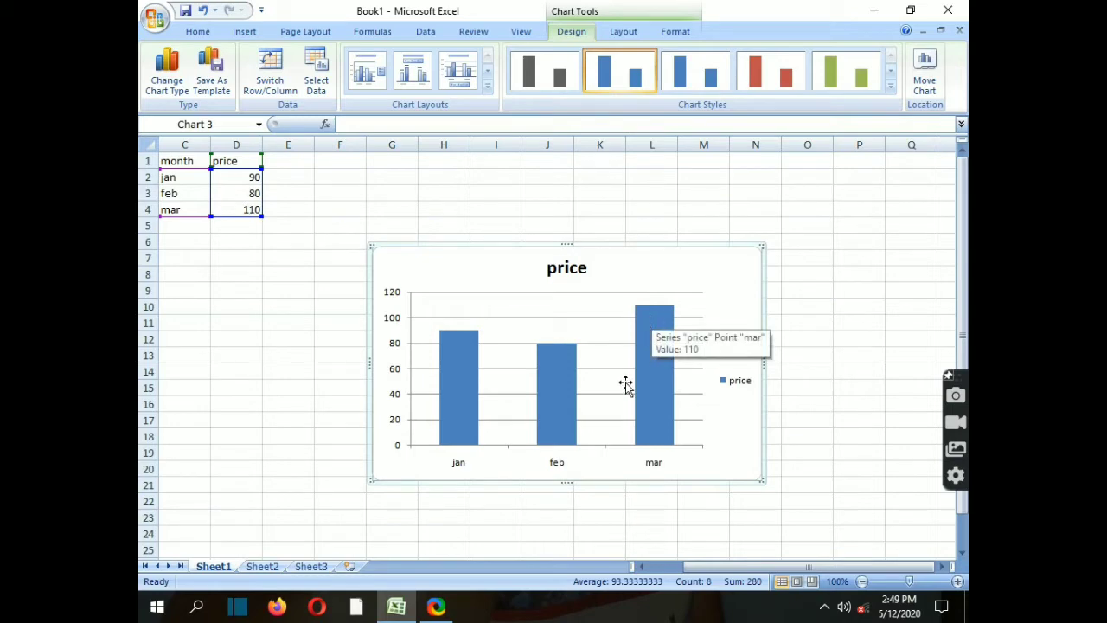
Step: Set feb's price in D3 to 200, then correct it to 90
click(242, 192)
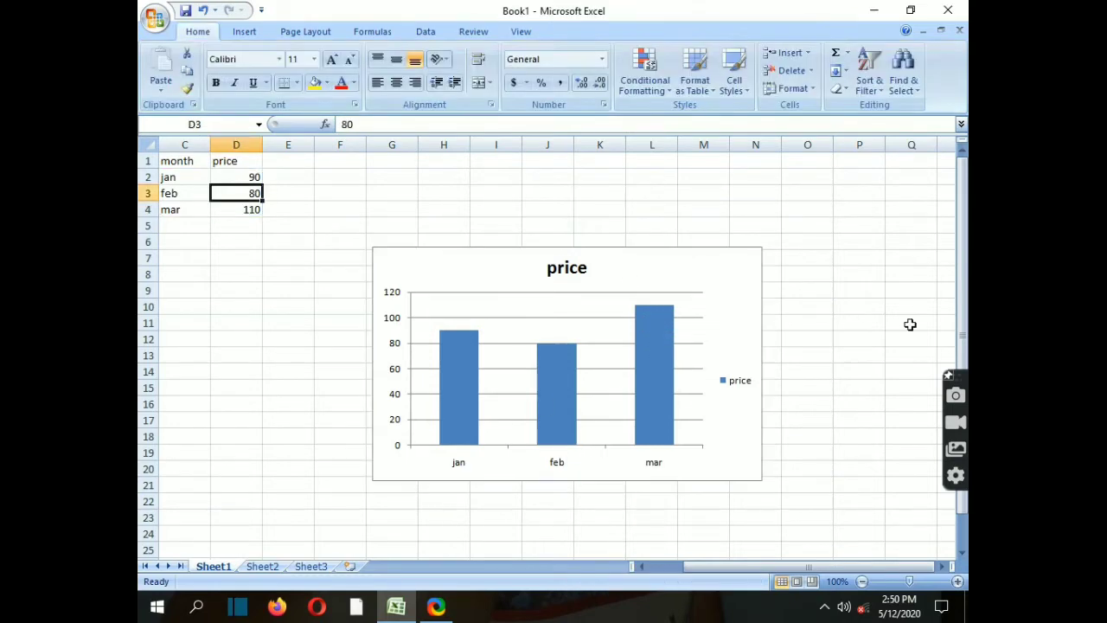
text(200)
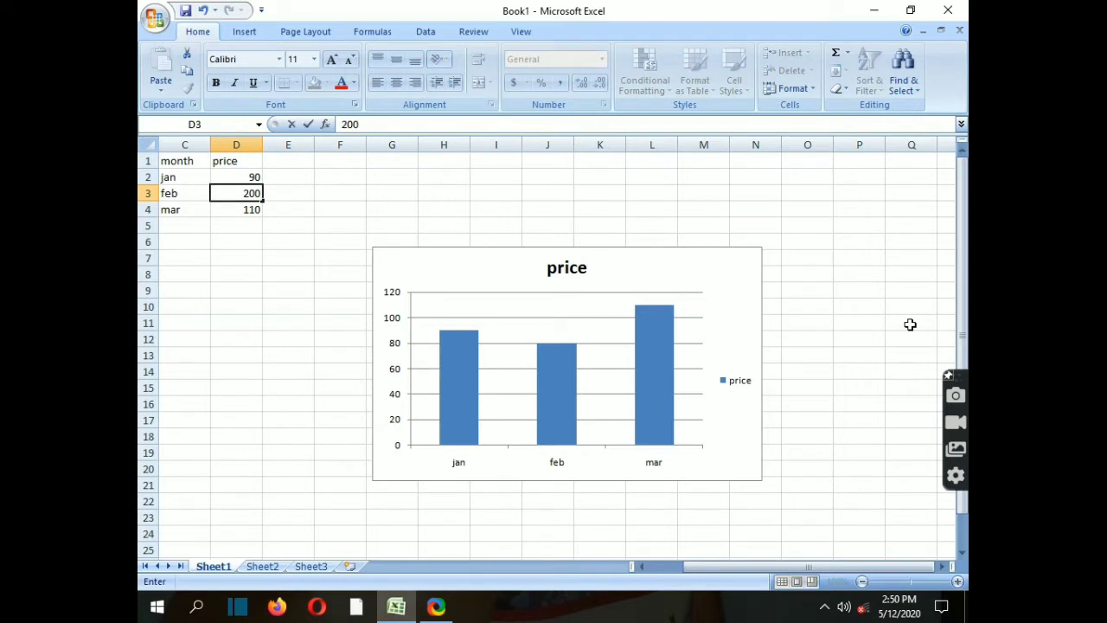
key(Return)
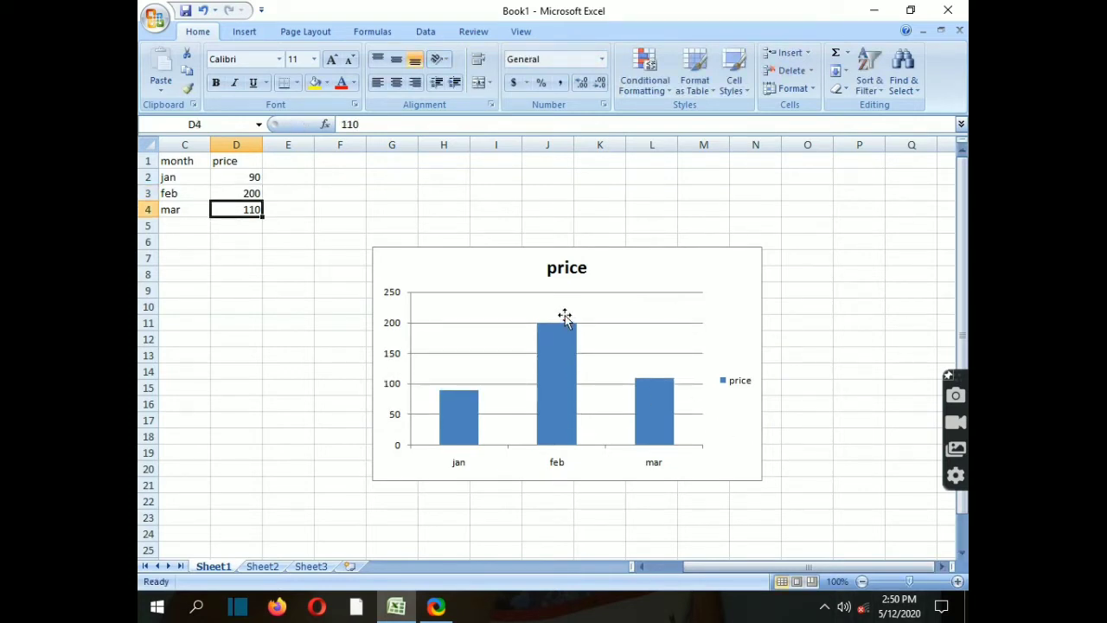
click(251, 194)
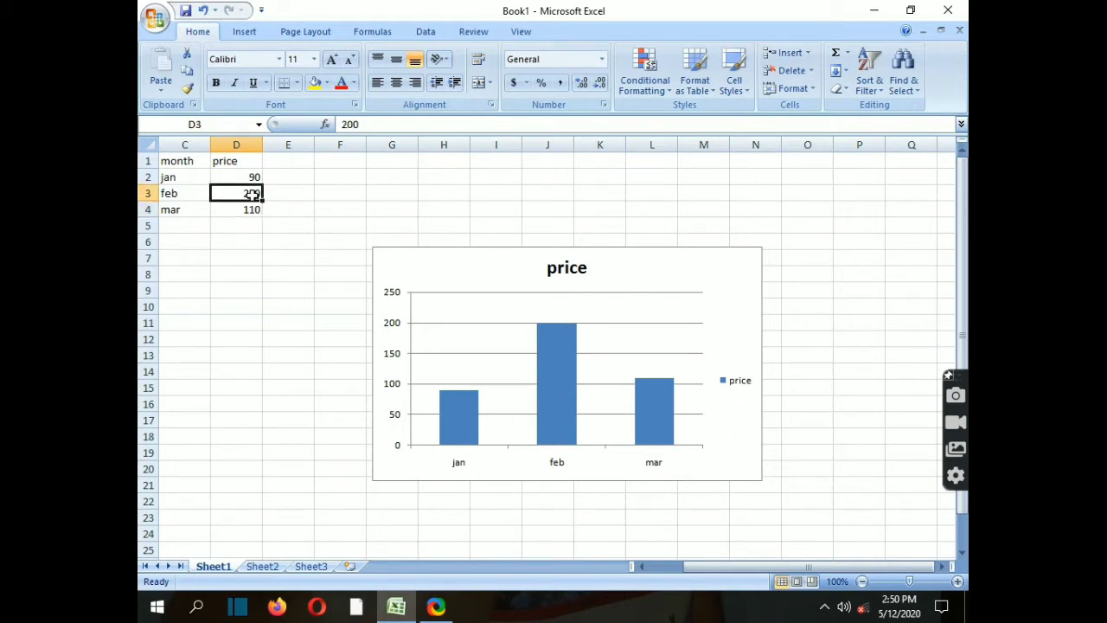
text(90)
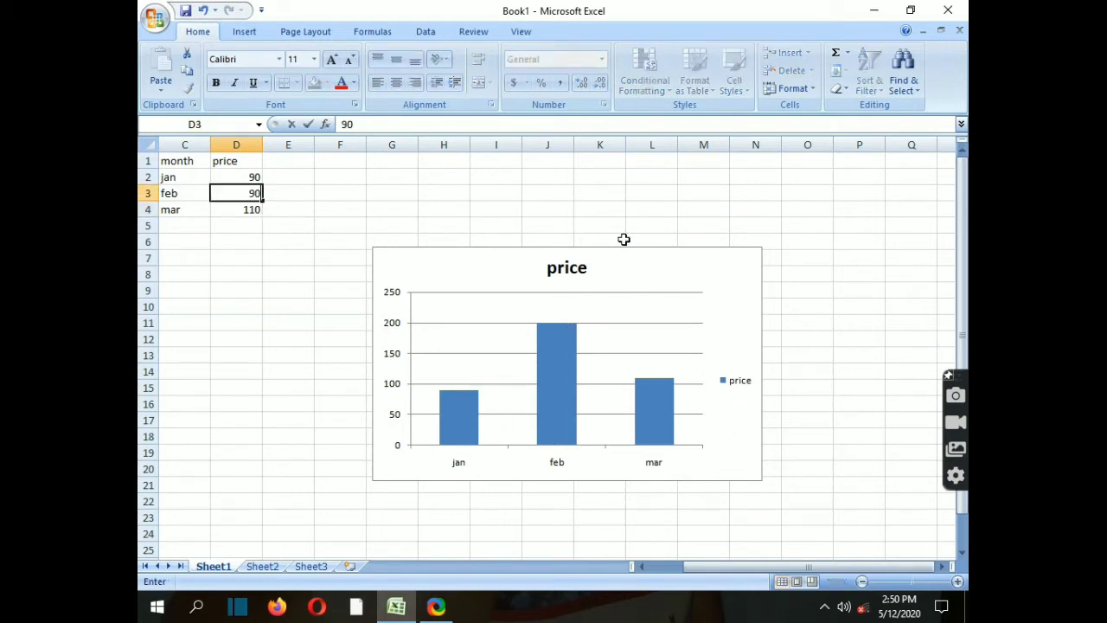
key(Return)
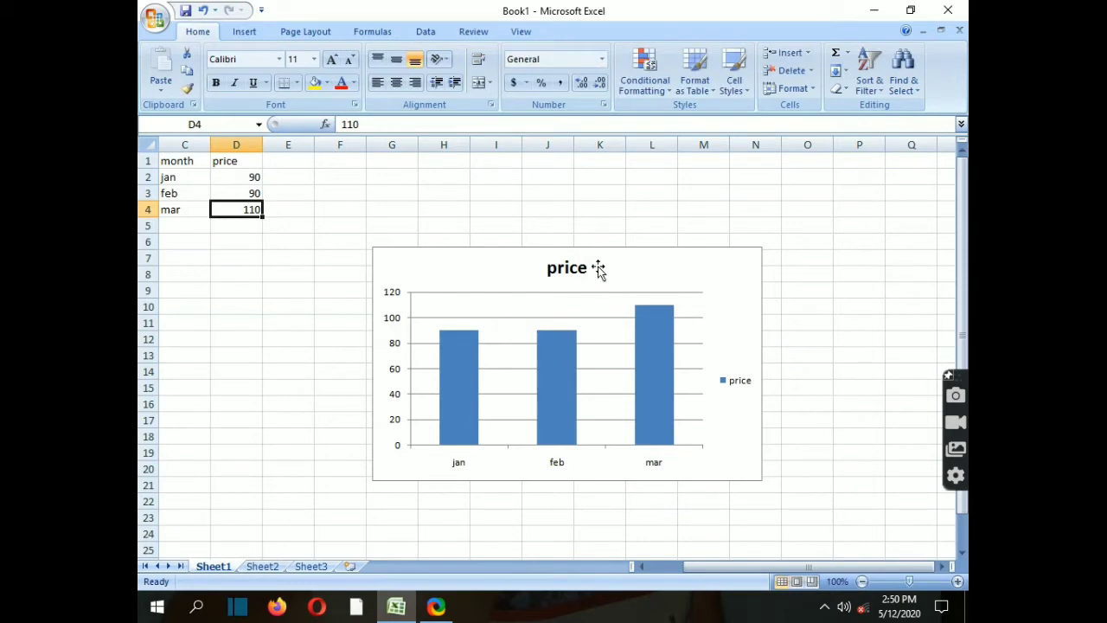
Step: Change the price chart to a 3-D Clustered Column type, then delete the chart
click(505, 309)
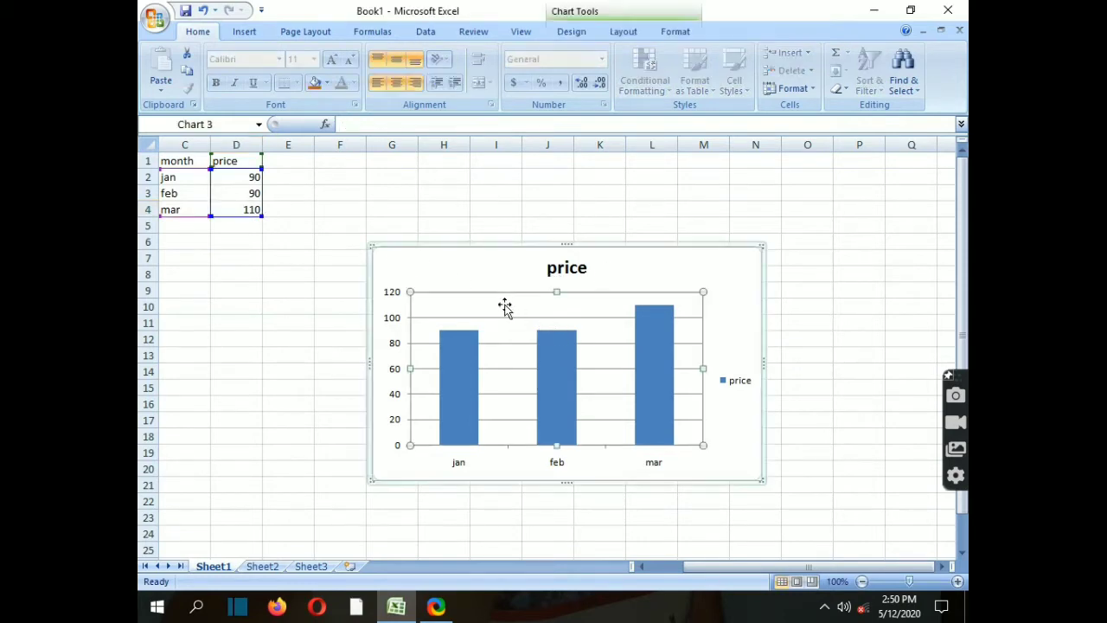
right_click(507, 312)
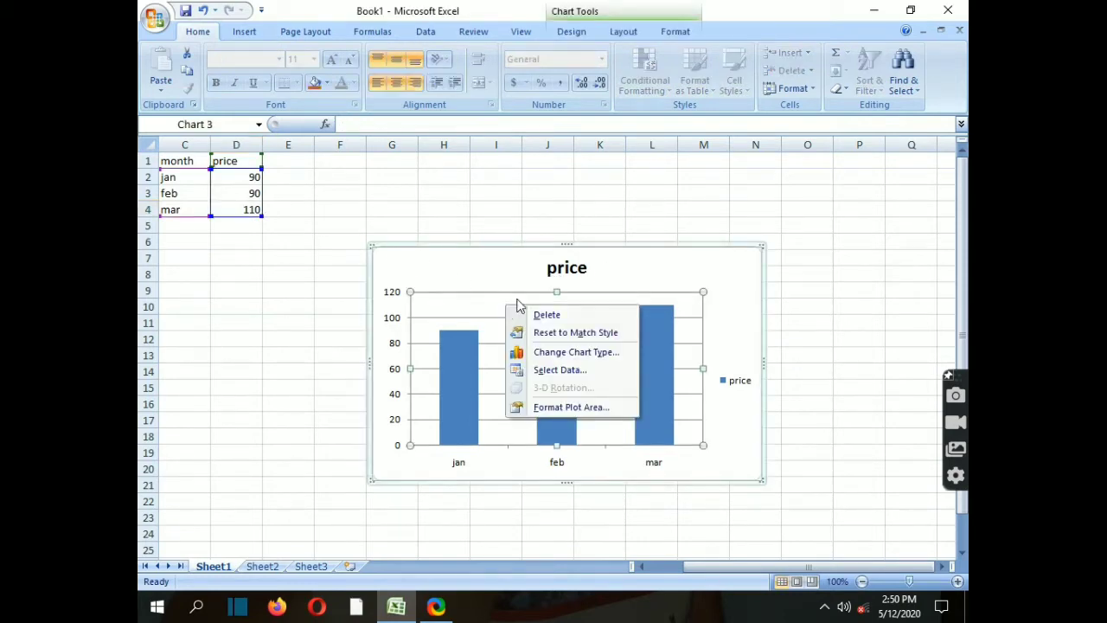
click(617, 351)
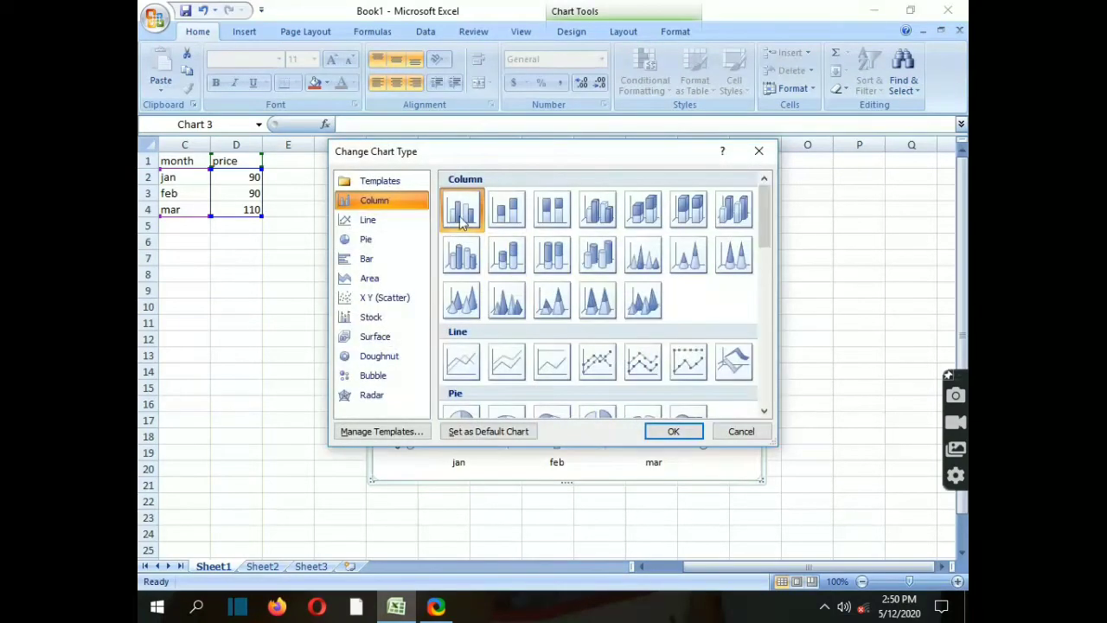
click(524, 218)
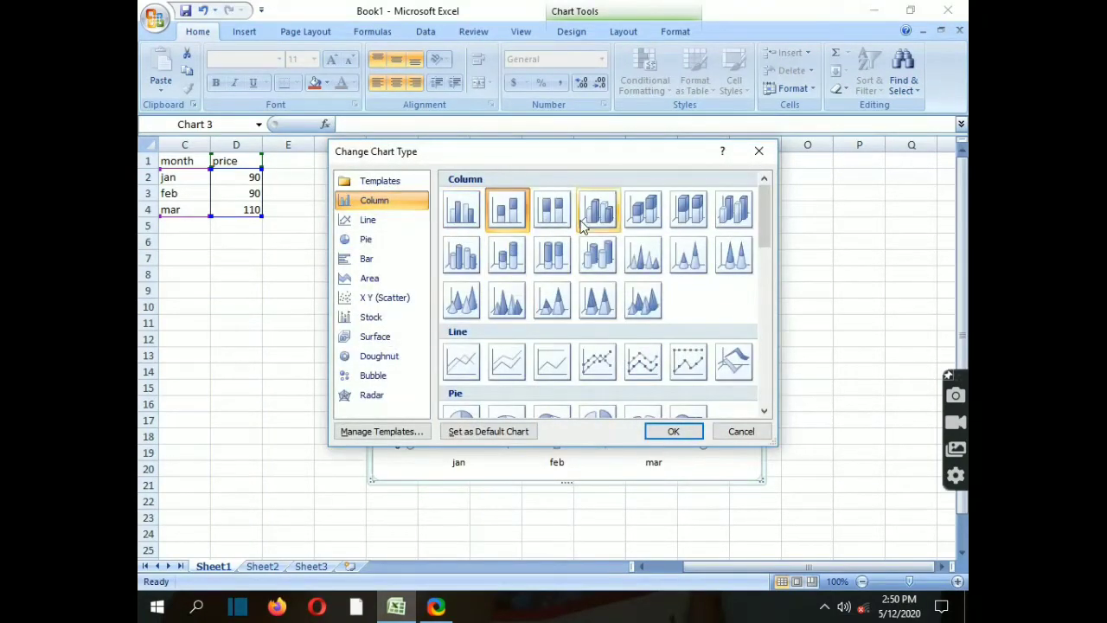
click(647, 218)
click(678, 431)
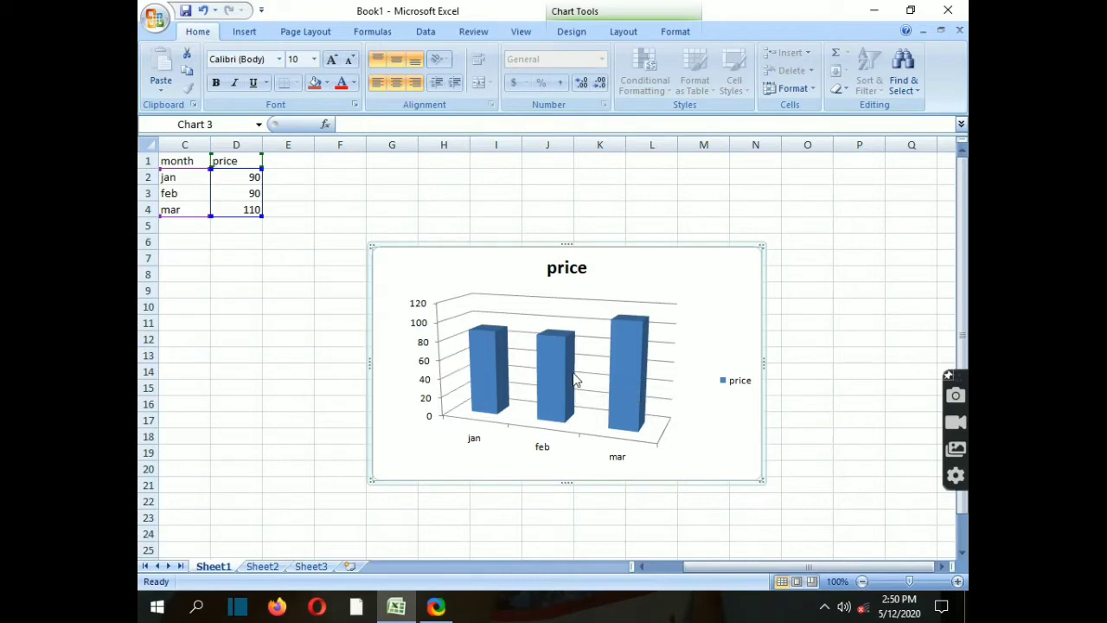
mouse_move(575, 379)
key(Delete)
Step: Select C1:D4 and insert a flat 2-D Pie chart of the prices
click(375, 228)
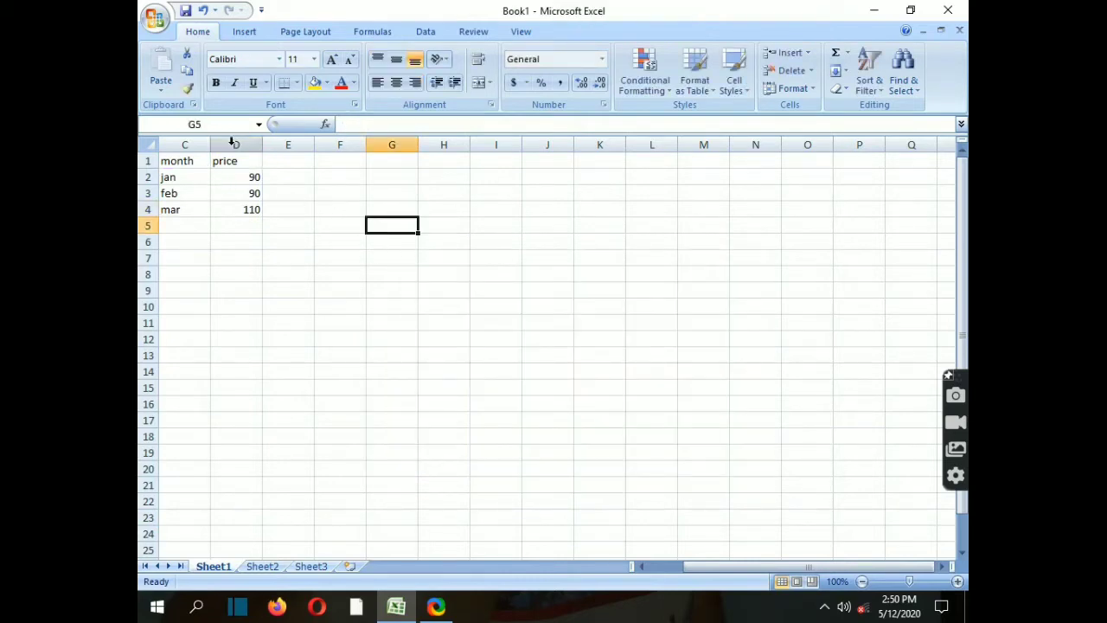
click(245, 31)
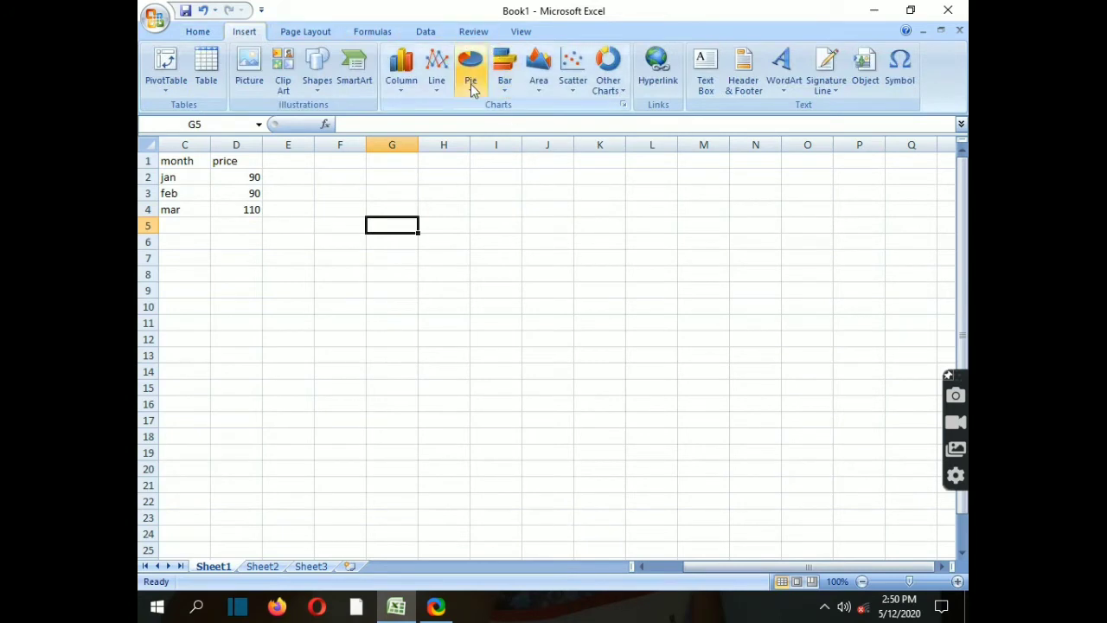
drag(160, 162, 249, 208)
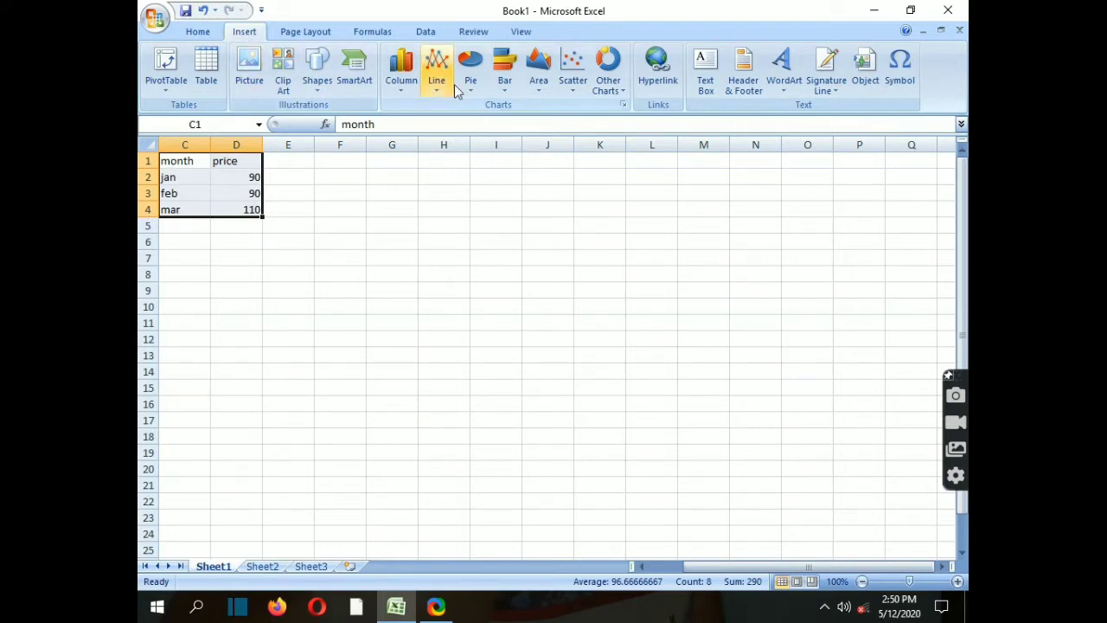
click(476, 69)
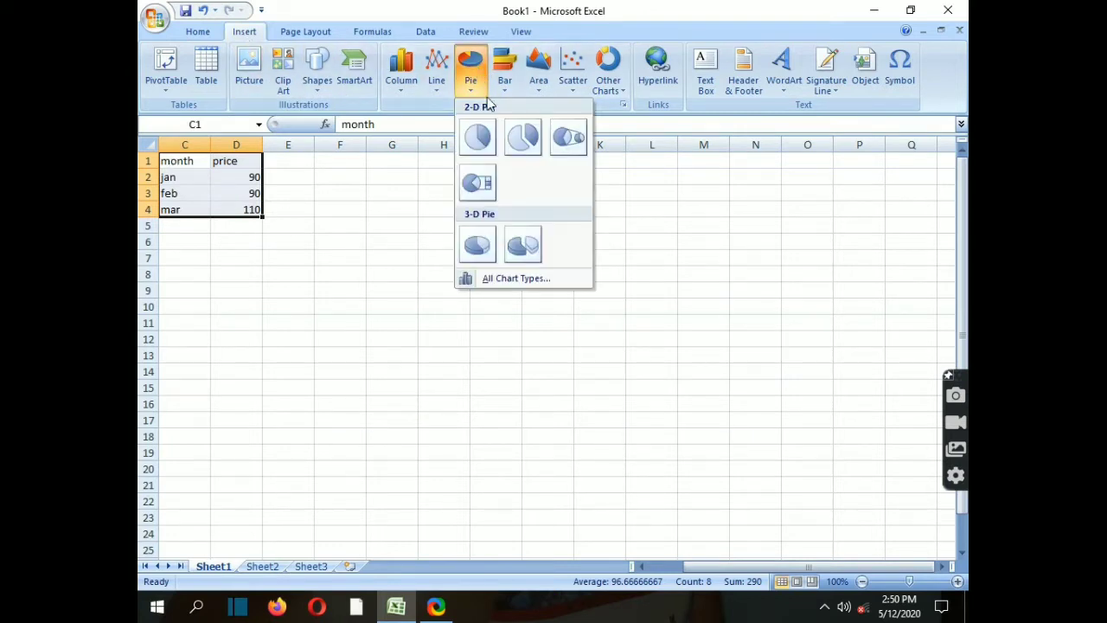
click(478, 137)
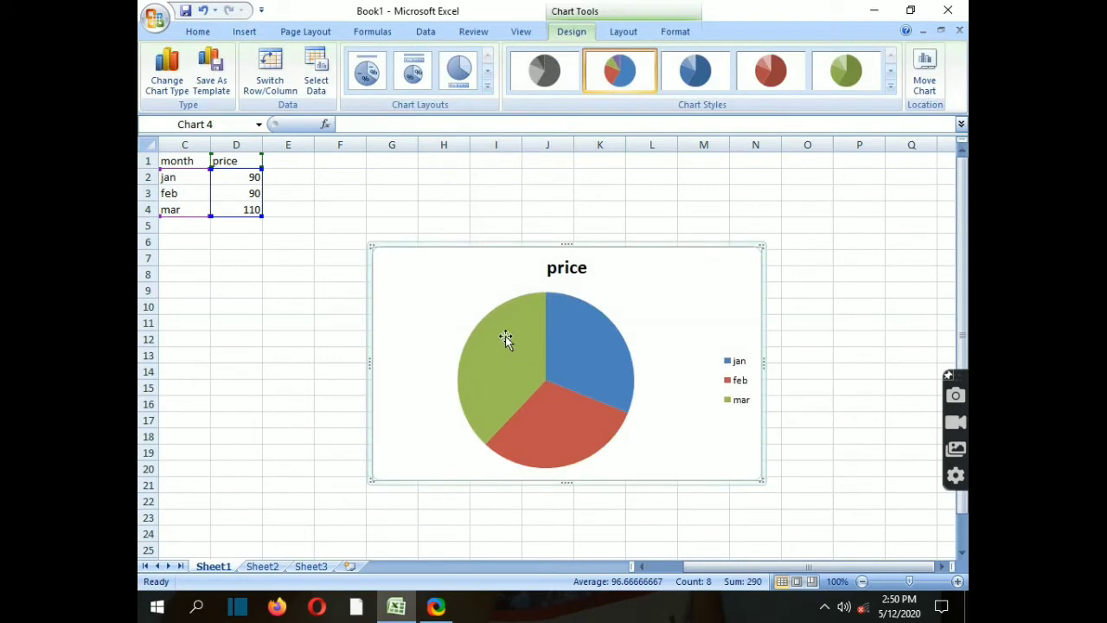
Step: Try three chart layouts on the pie, then add value data labels to the slices
mouse_move(539, 359)
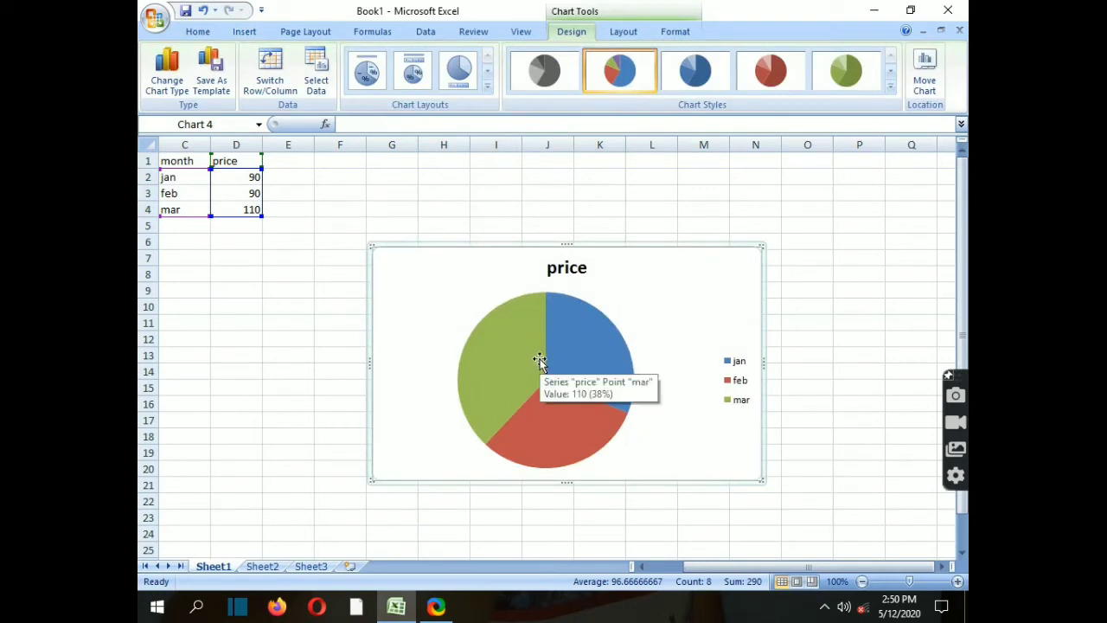
click(370, 69)
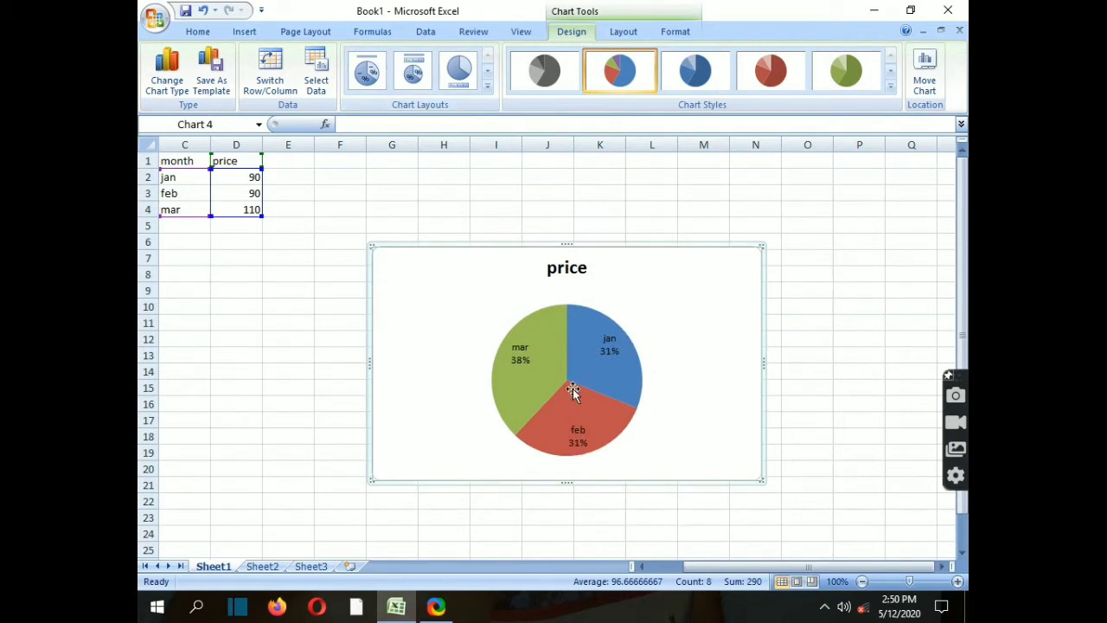
click(415, 73)
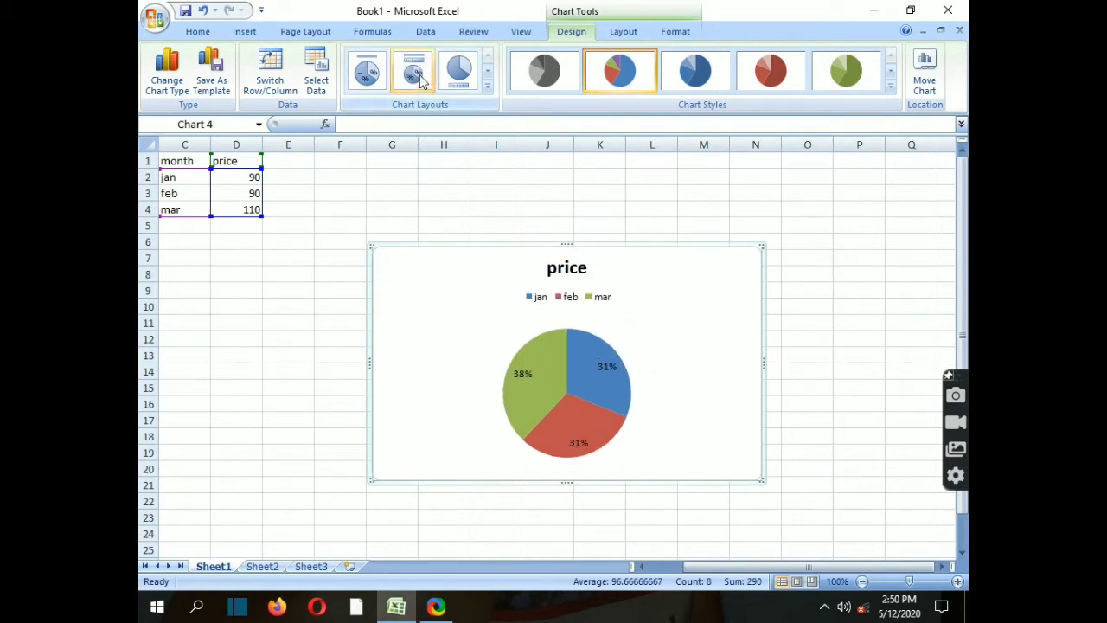
click(464, 79)
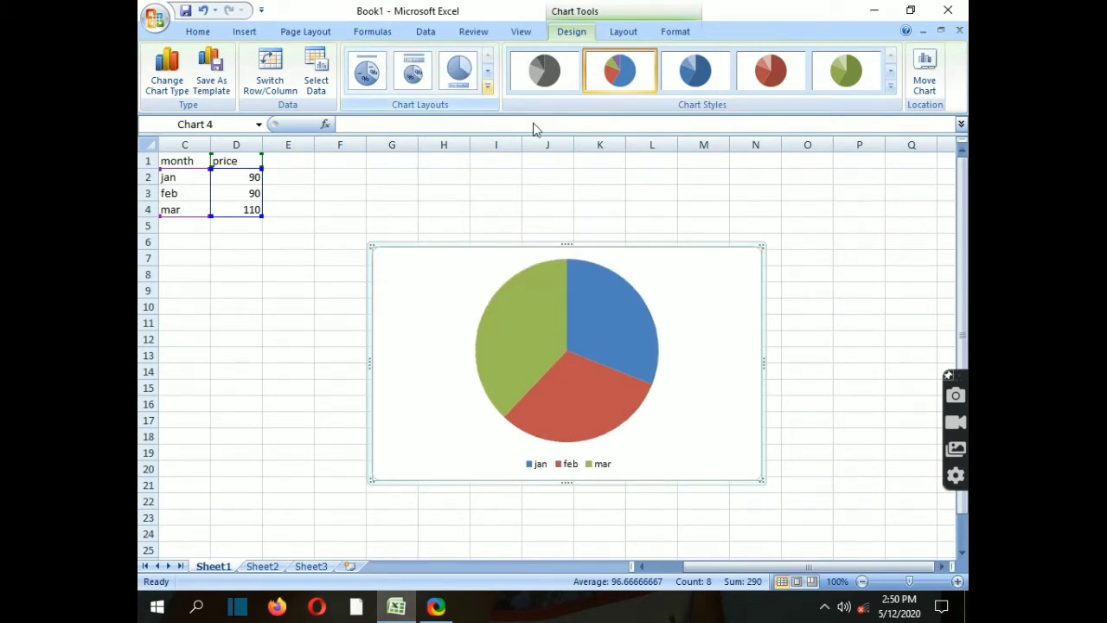
right_click(569, 391)
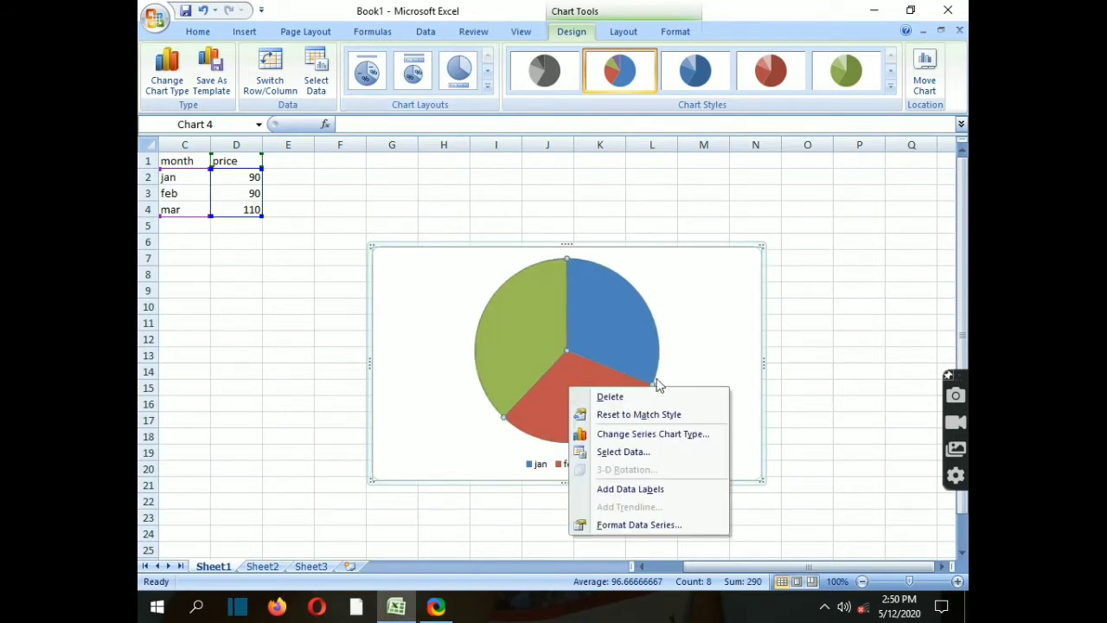
click(705, 487)
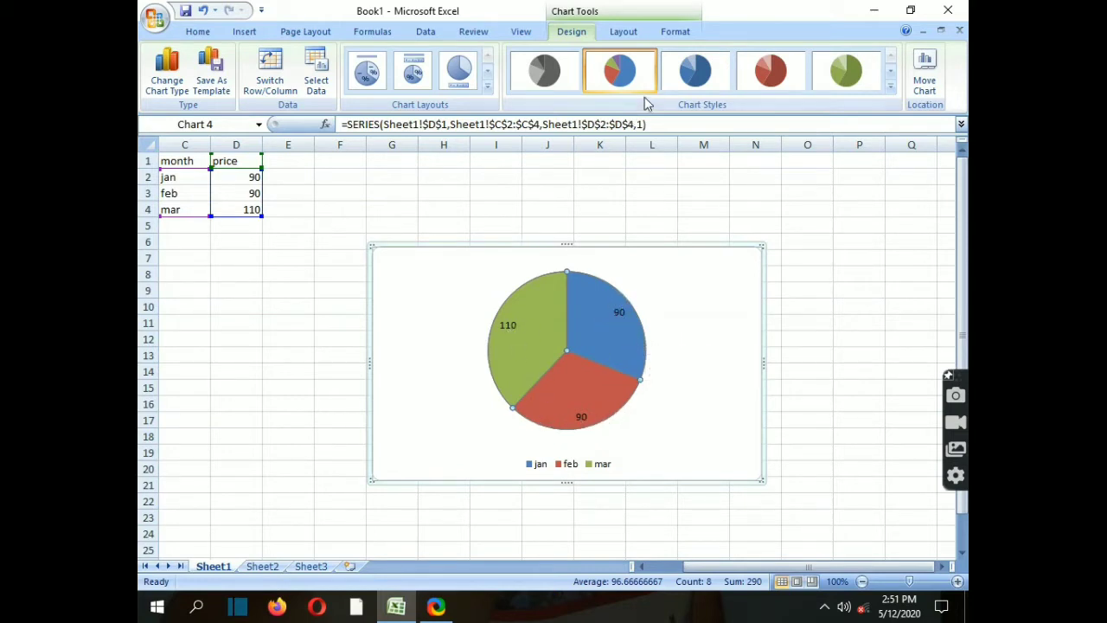
Step: Try red and other colour styles, apply a purple chart style, and select the pie chart
click(695, 71)
click(778, 69)
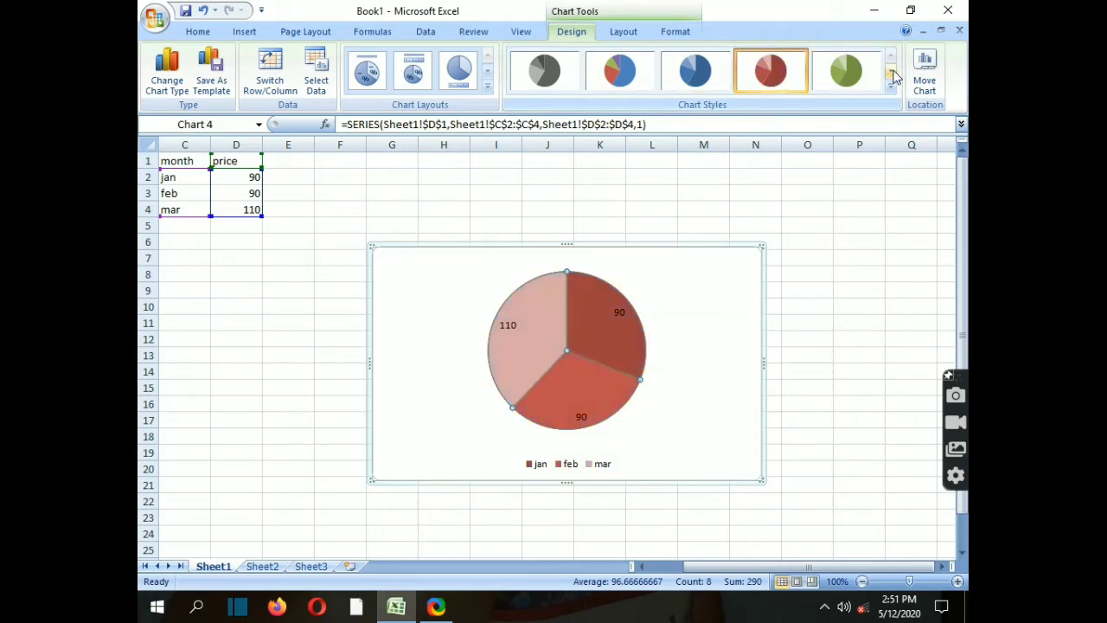
click(891, 72)
click(890, 84)
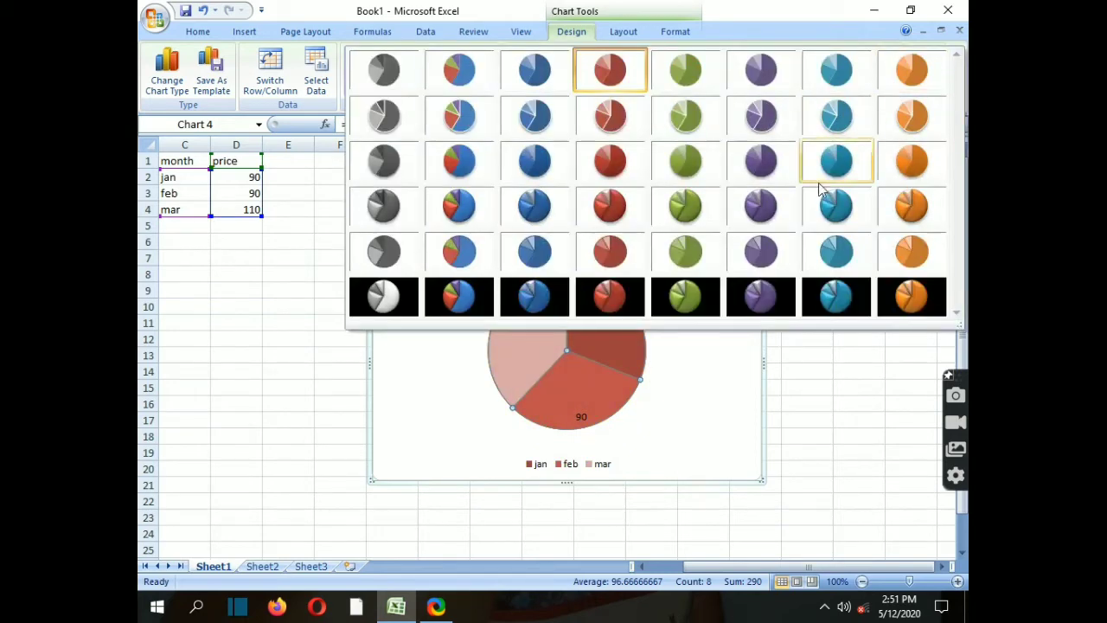
click(761, 216)
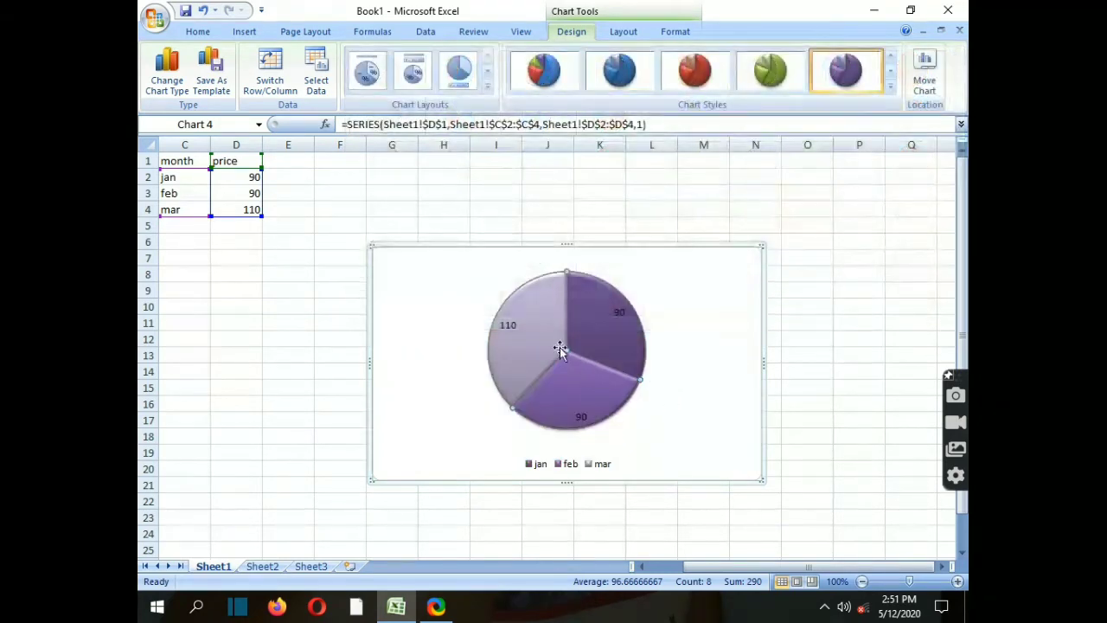
mouse_move(607, 350)
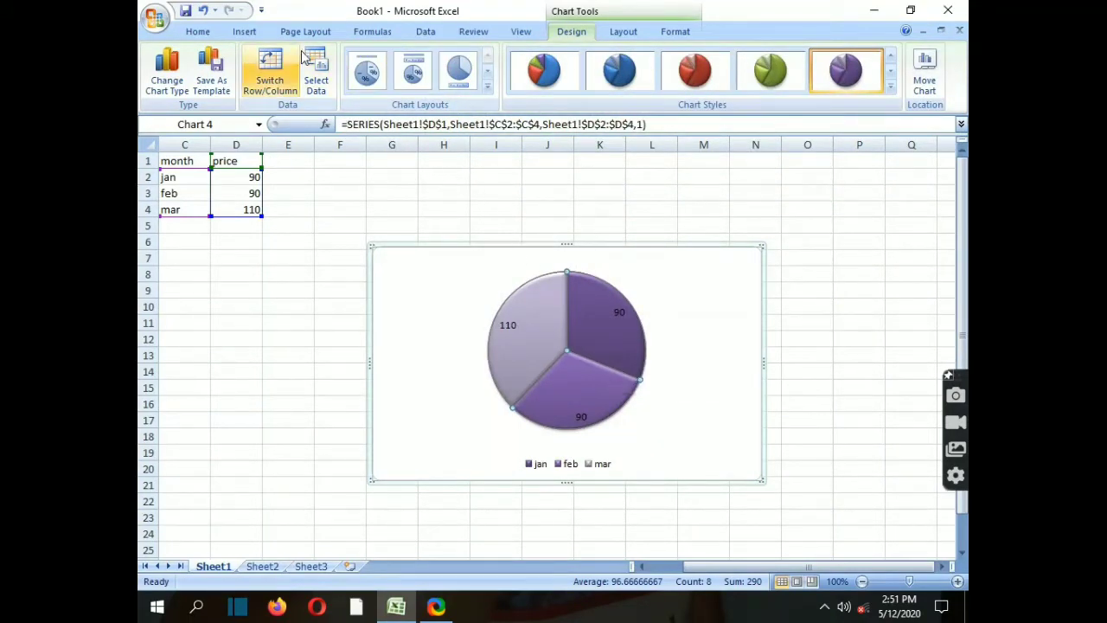
click(388, 267)
Step: Delete the pie chart and return to the Home ribbon
key(Delete)
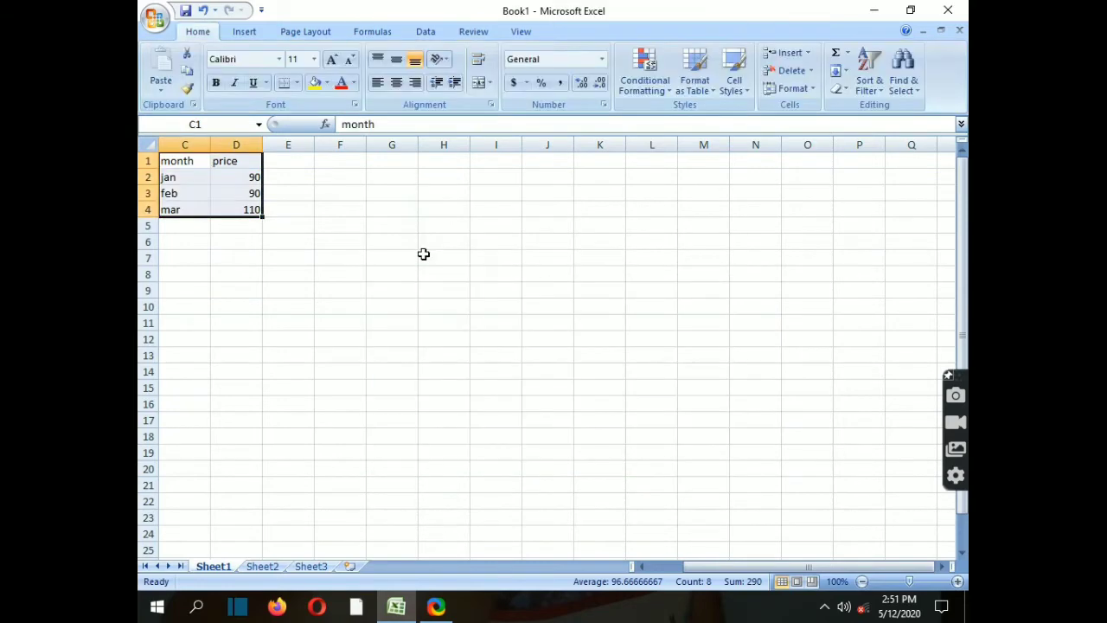
click(246, 32)
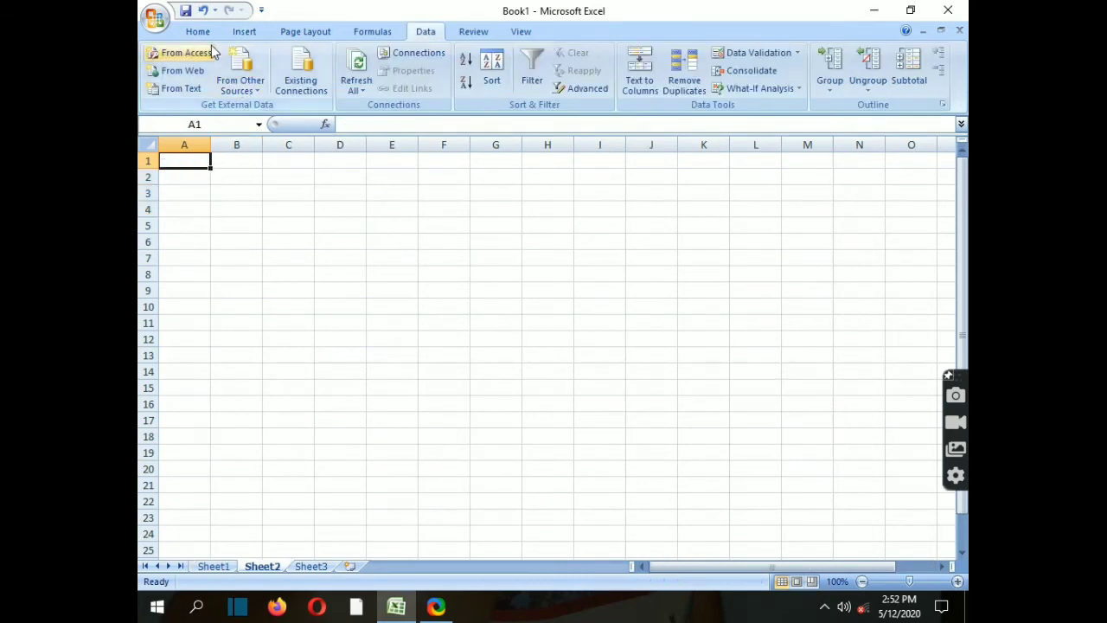
click(197, 32)
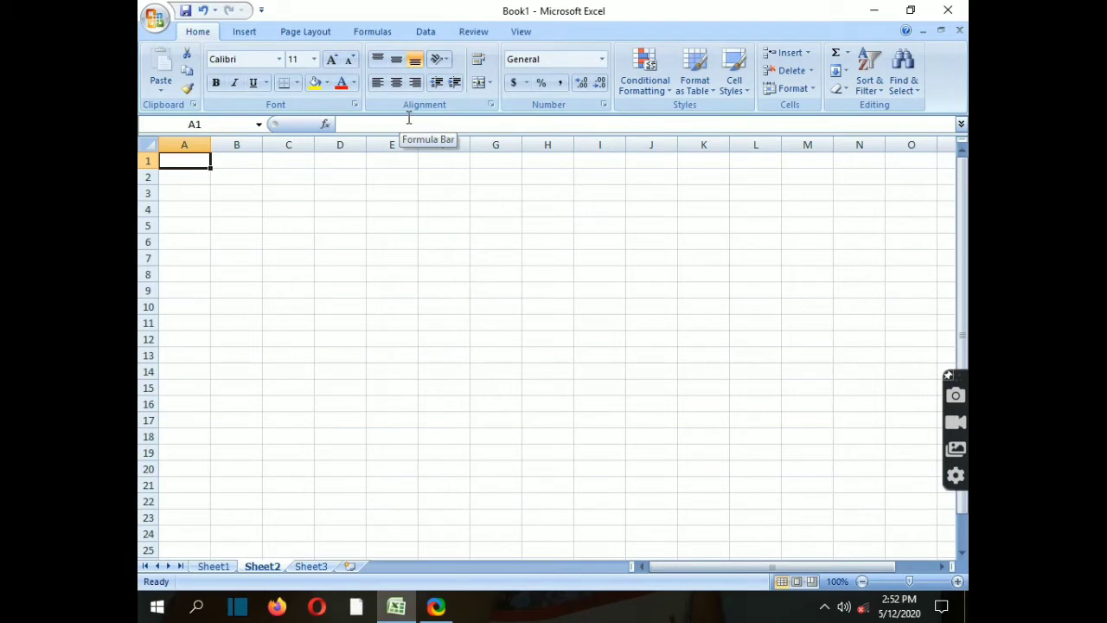
Step: Enter jan, feb, mar, apr, may and ju in A1:A6
text(jan)
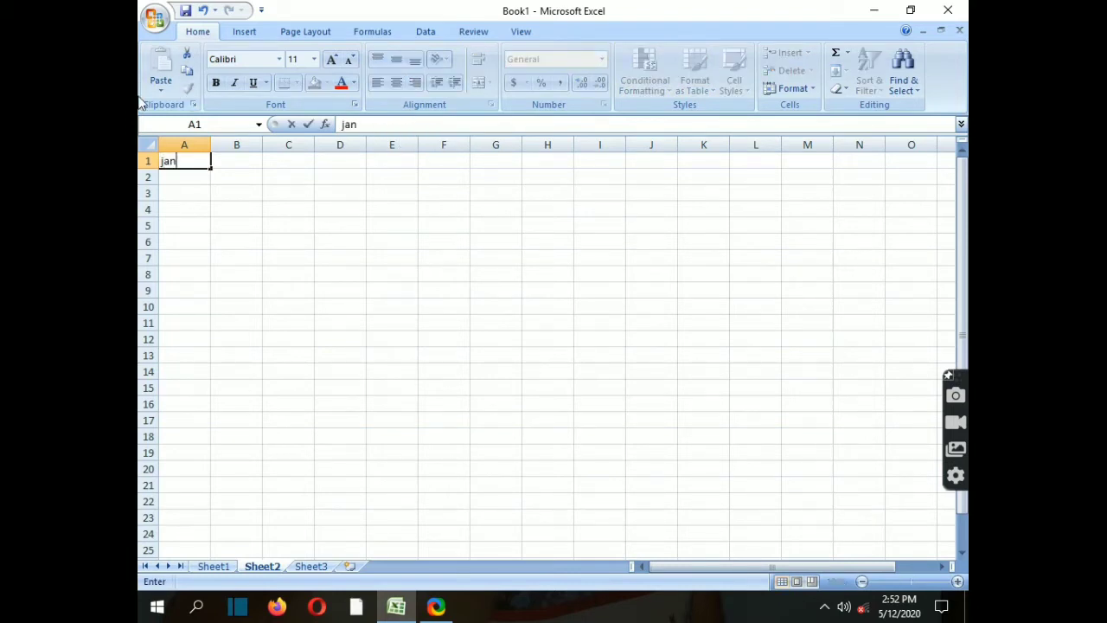
click(184, 176)
text(feb)
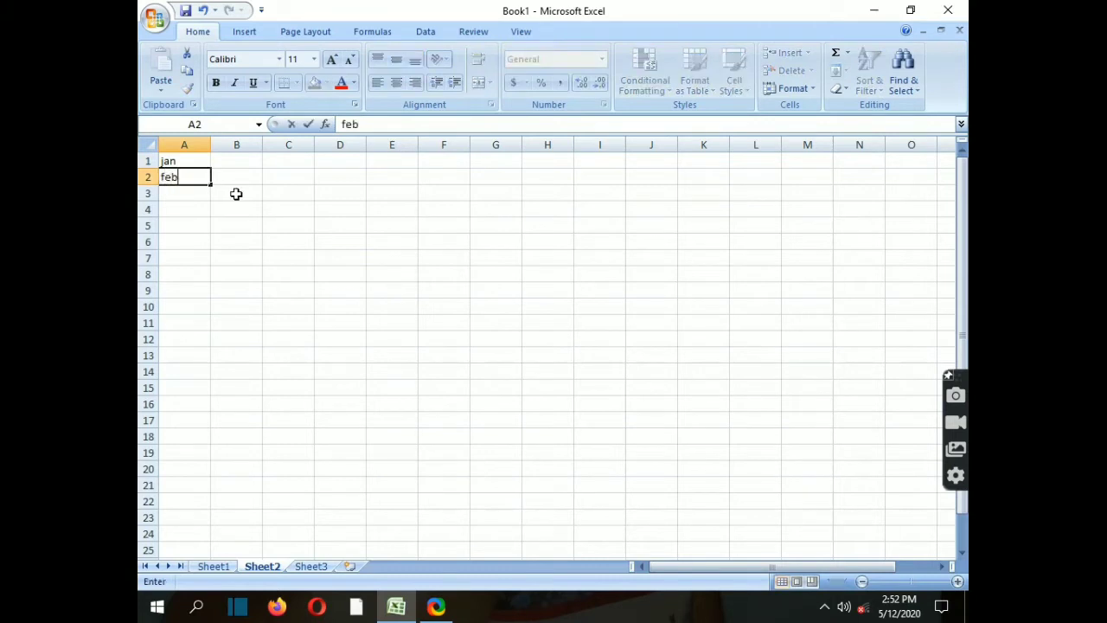
key(Return)
text(mar)
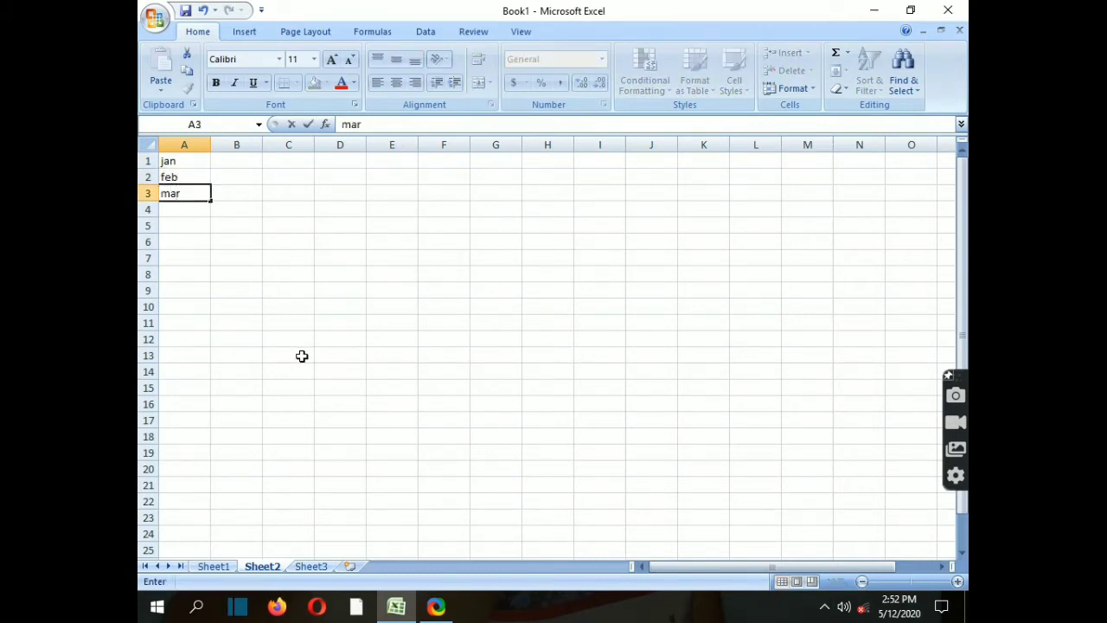
key(Return)
text(a)
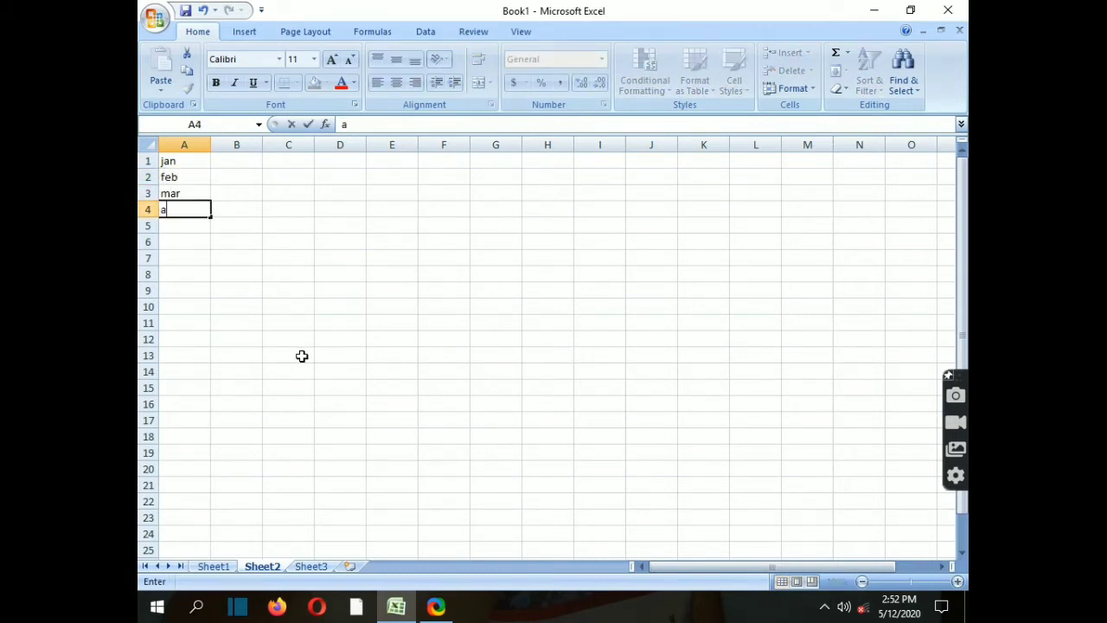
text(pr)
key(Return)
text(ma)
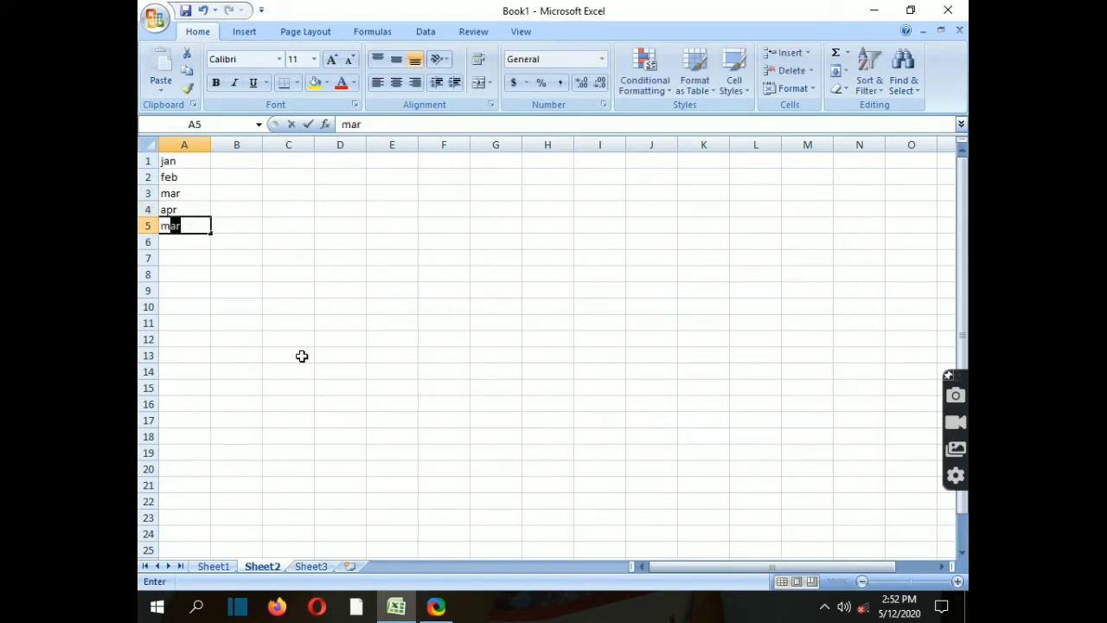
text(y)
key(Return)
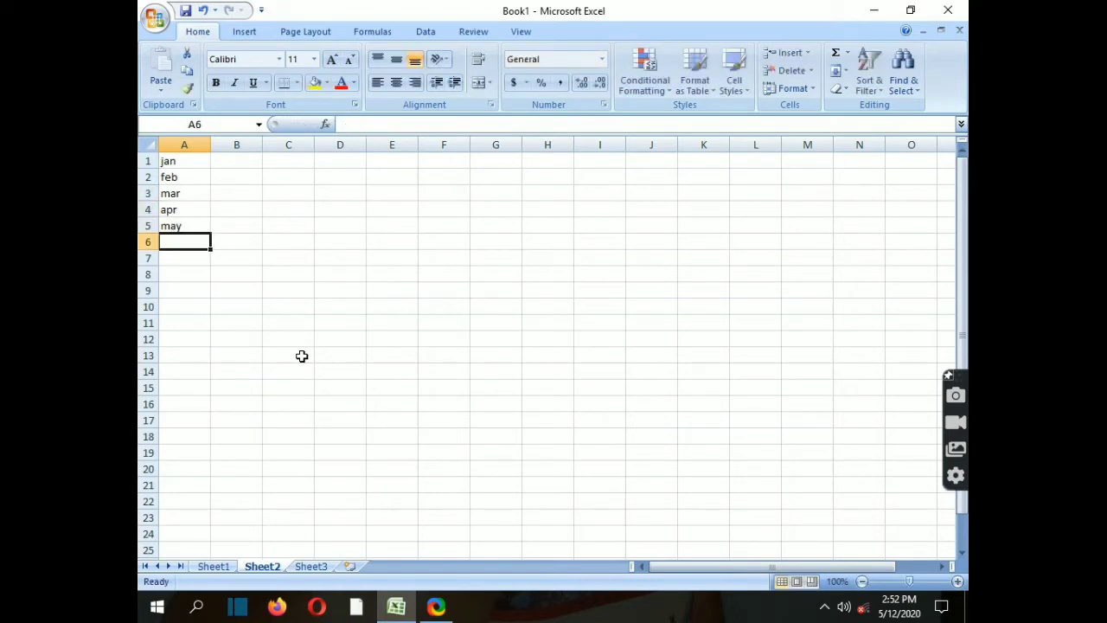
text(ju)
key(Return)
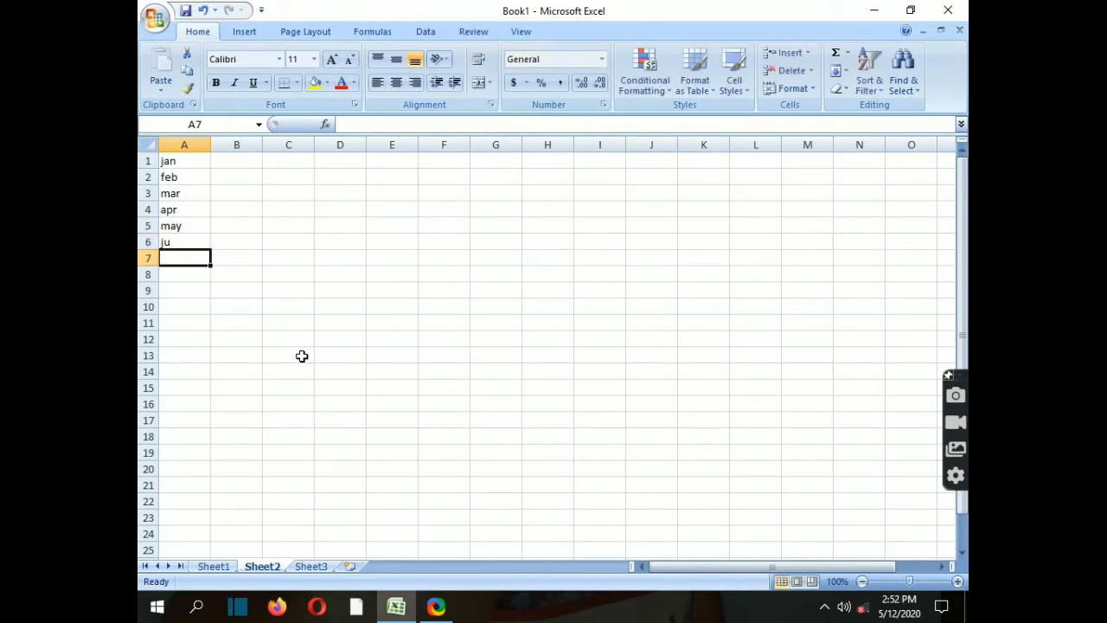
Step: Enter jul, aug, sep, oct, nov and dec in A7:A12, then select B1
text(jul)
key(Return)
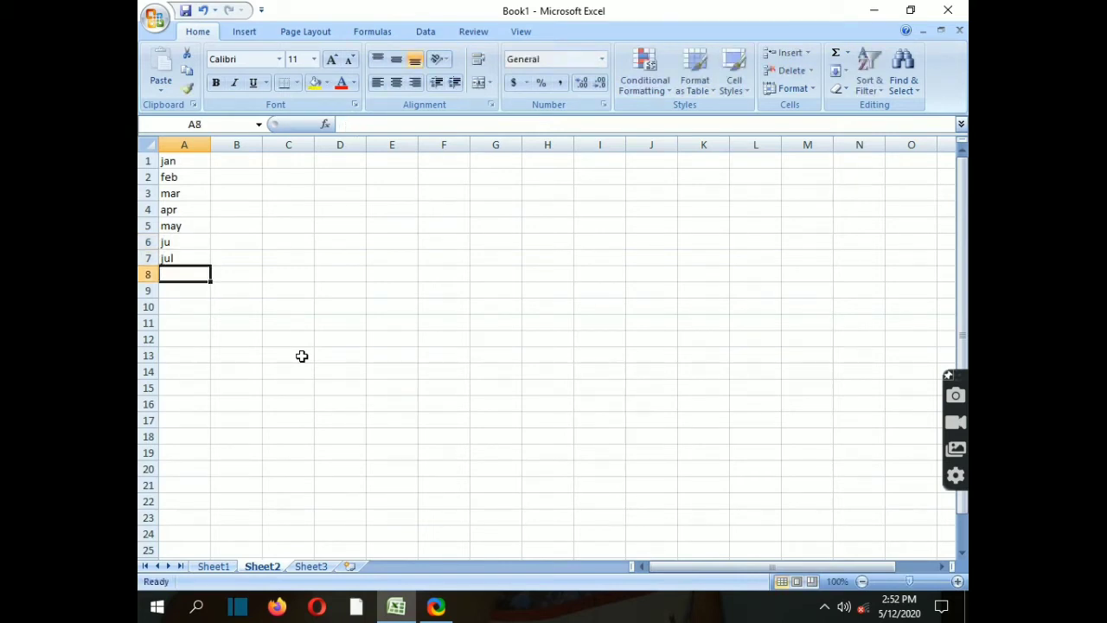
text(aug)
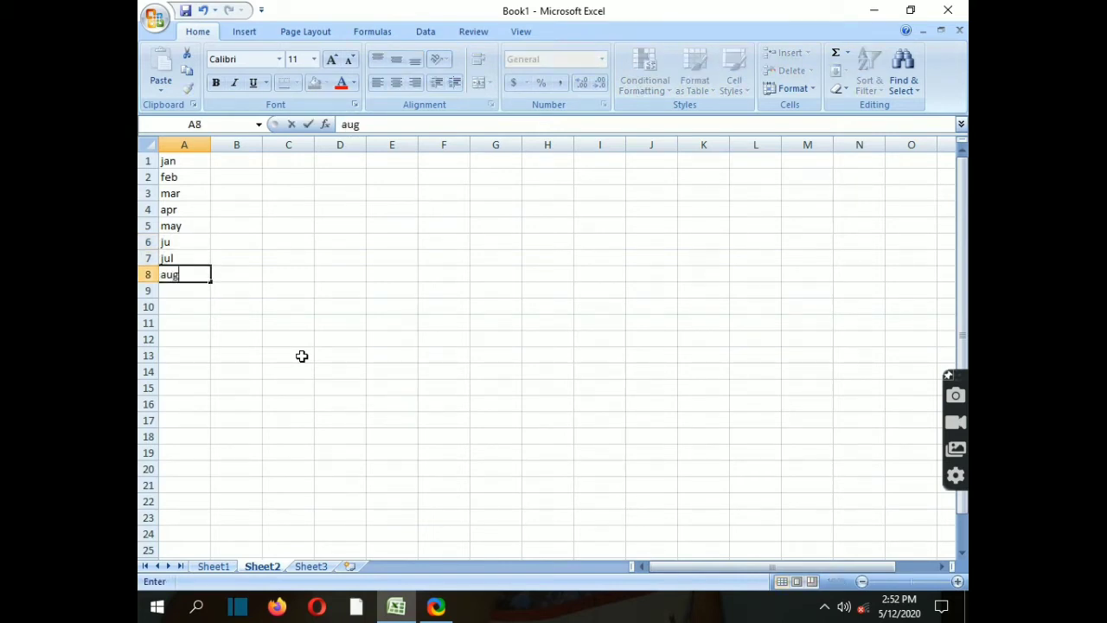
key(Return)
text(sep)
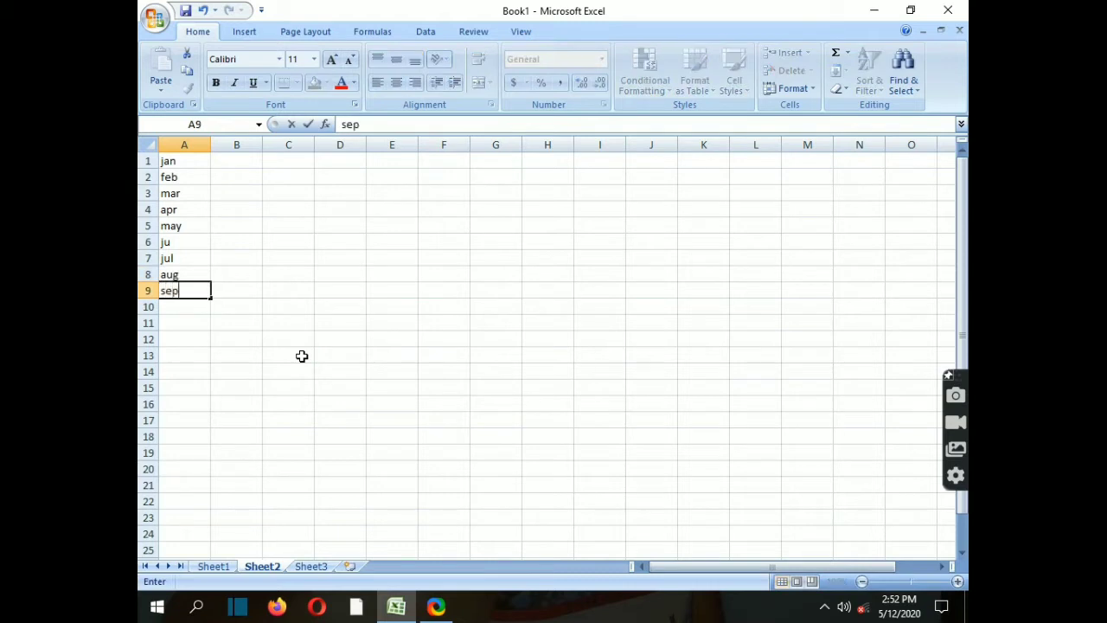
key(Return)
text(oct)
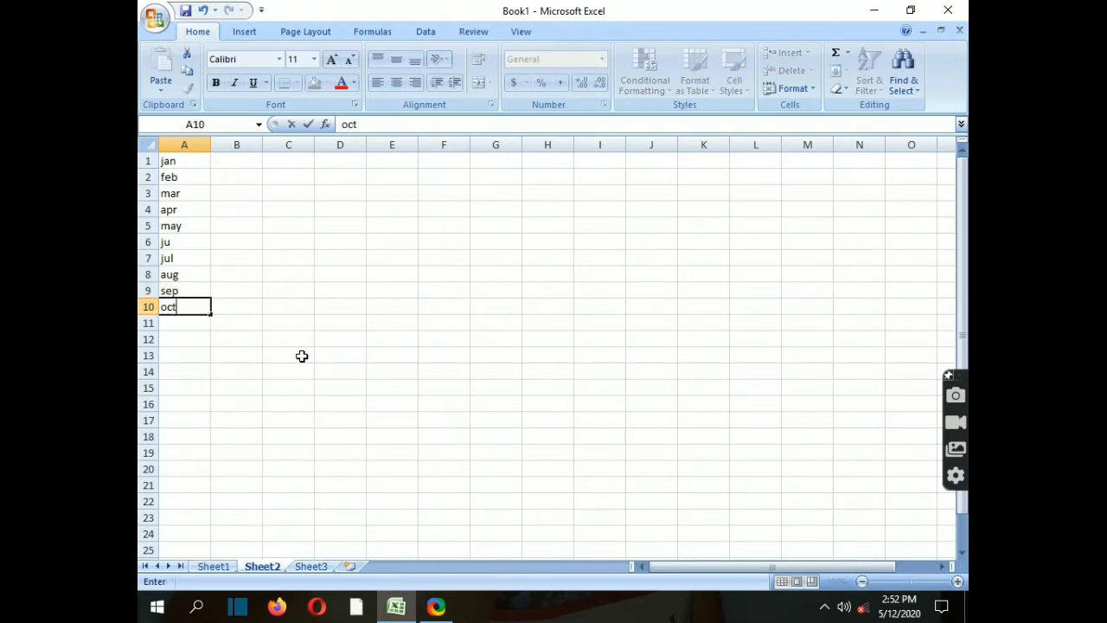
key(Return)
text(nov)
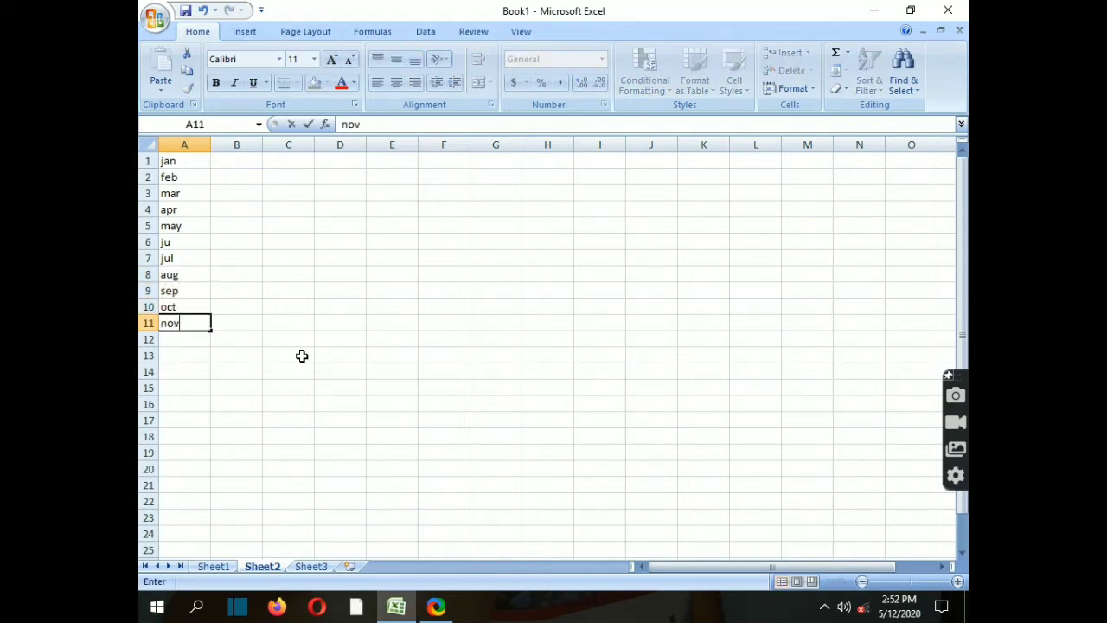
key(Return)
text(dec)
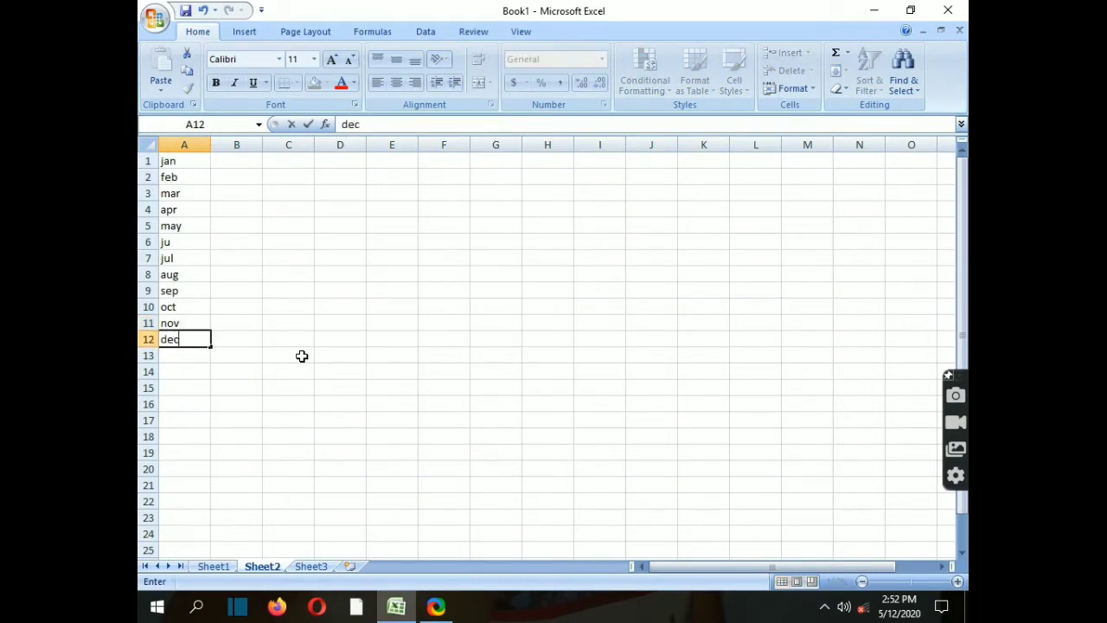
key(Return)
click(230, 156)
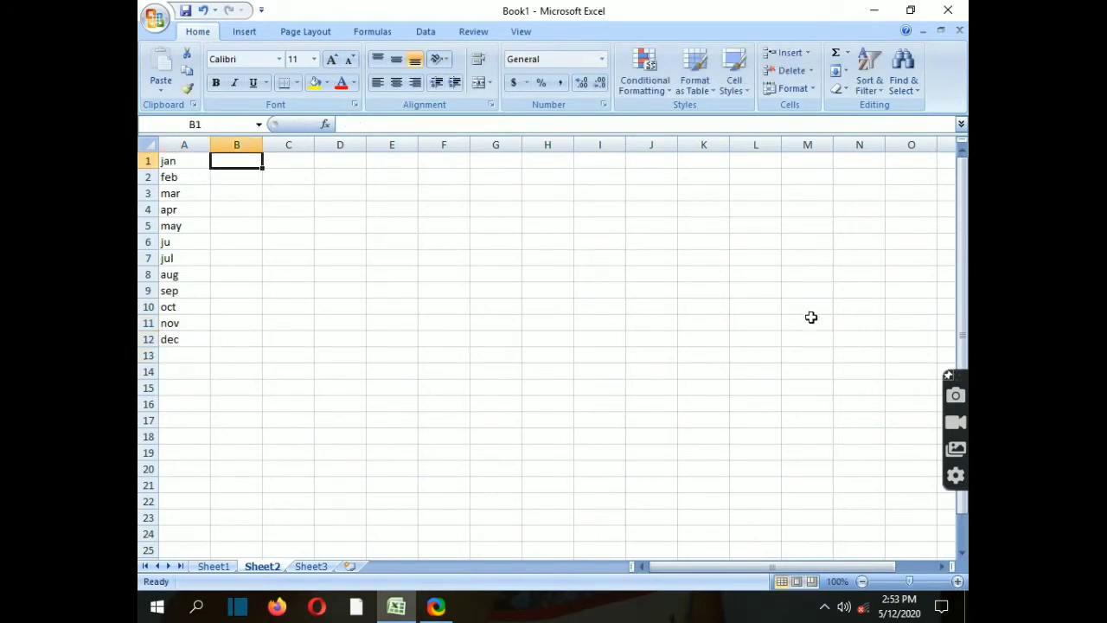
Step: Insert a new row 1 with headings month in A1 and price in B1
click(148, 161)
right_click(149, 160)
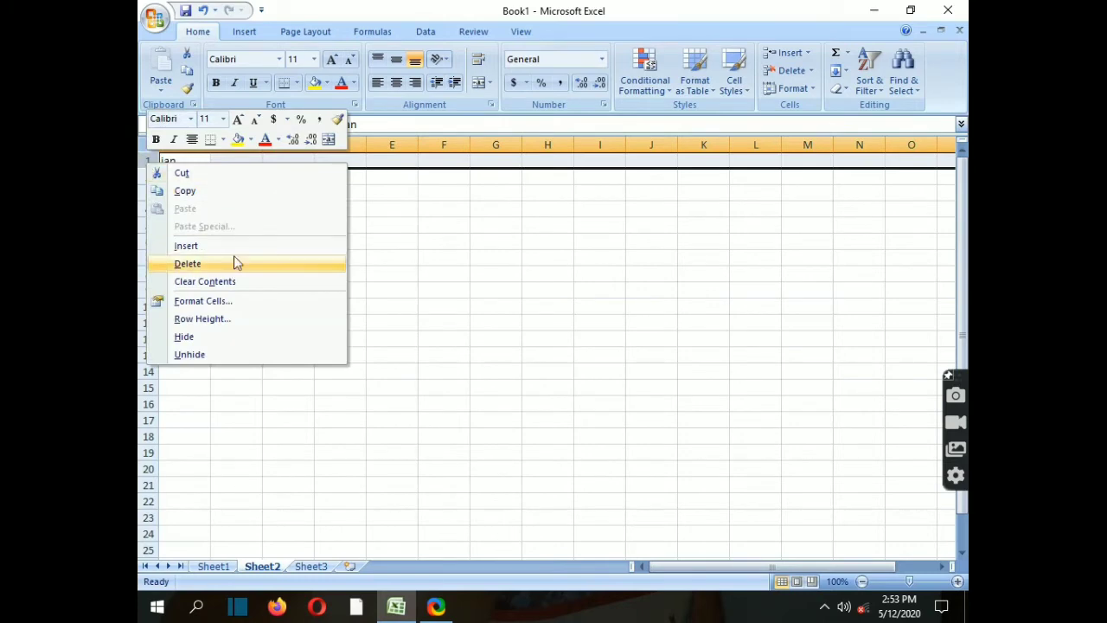
click(229, 245)
click(183, 161)
text(month)
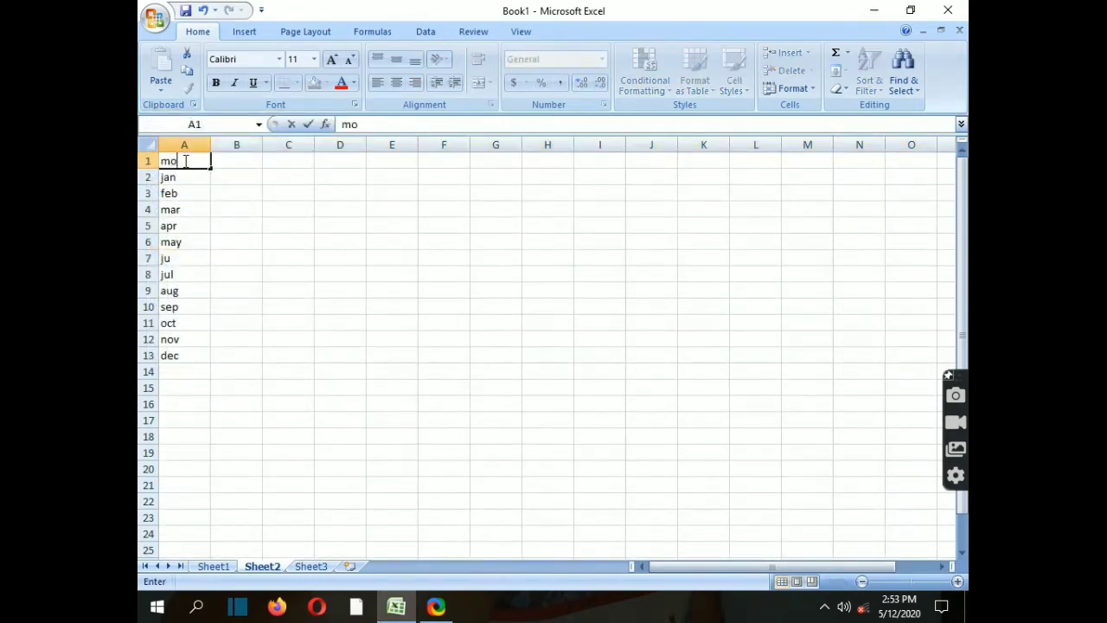
click(231, 166)
text(price)
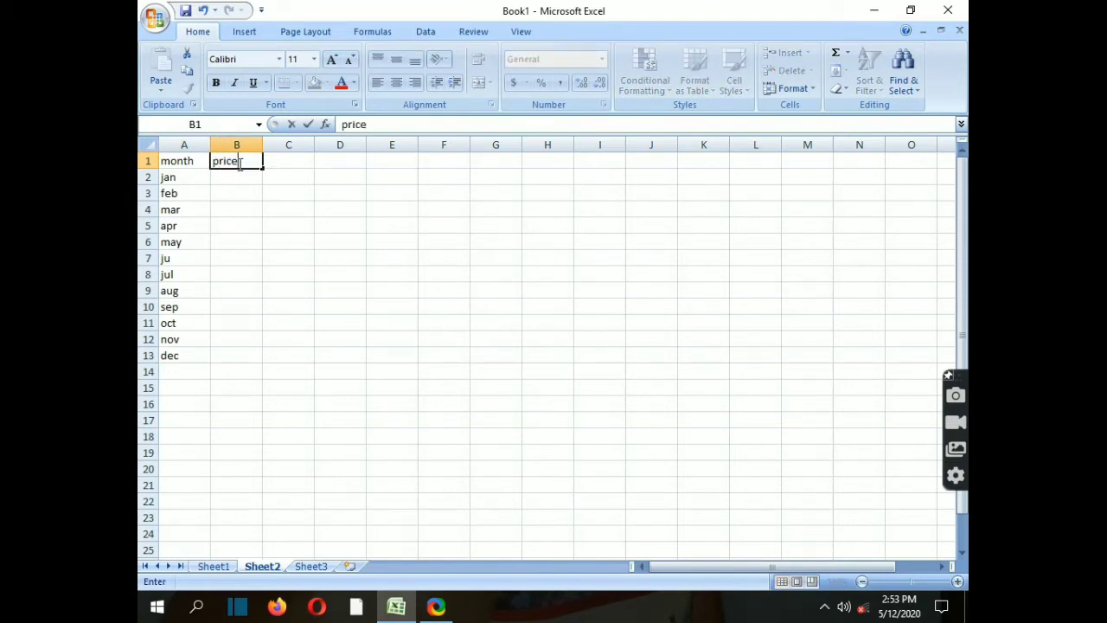
drag(368, 240, 346, 239)
Step: Enter jan–jun prices 85, 90, 75, 99, 110, 95 in B2:B7
click(234, 176)
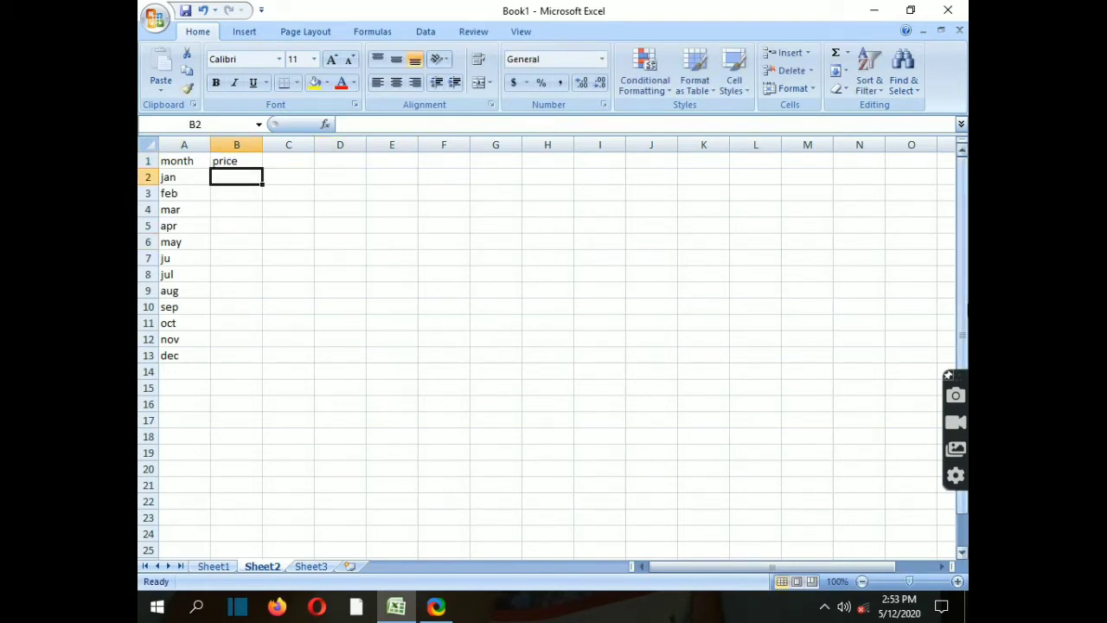
text(8)
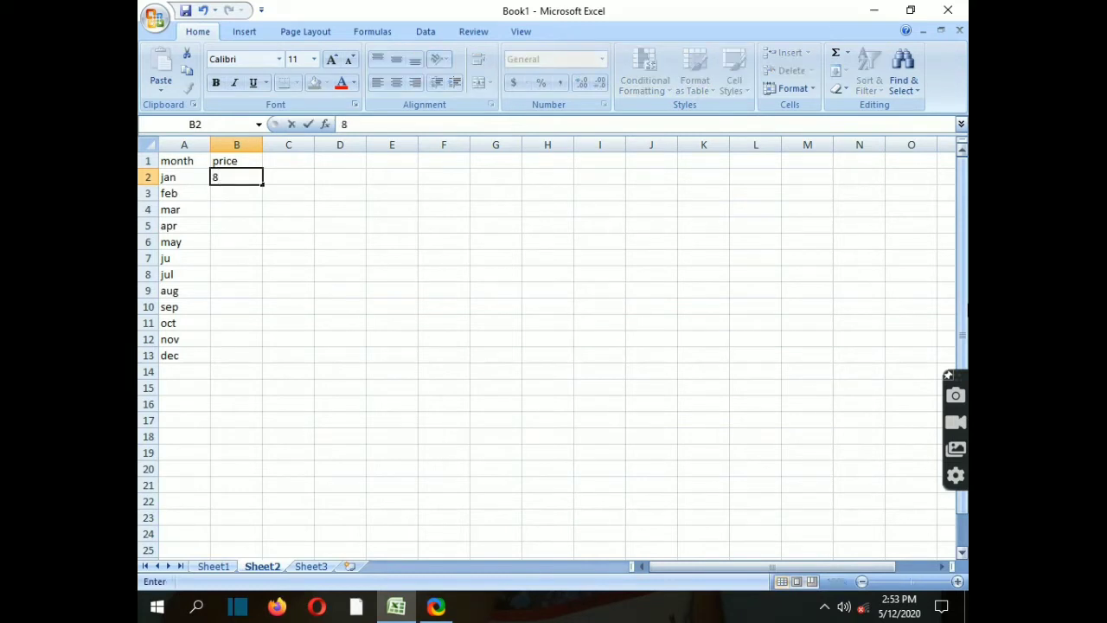
text(5)
key(Return)
text(90)
key(Return)
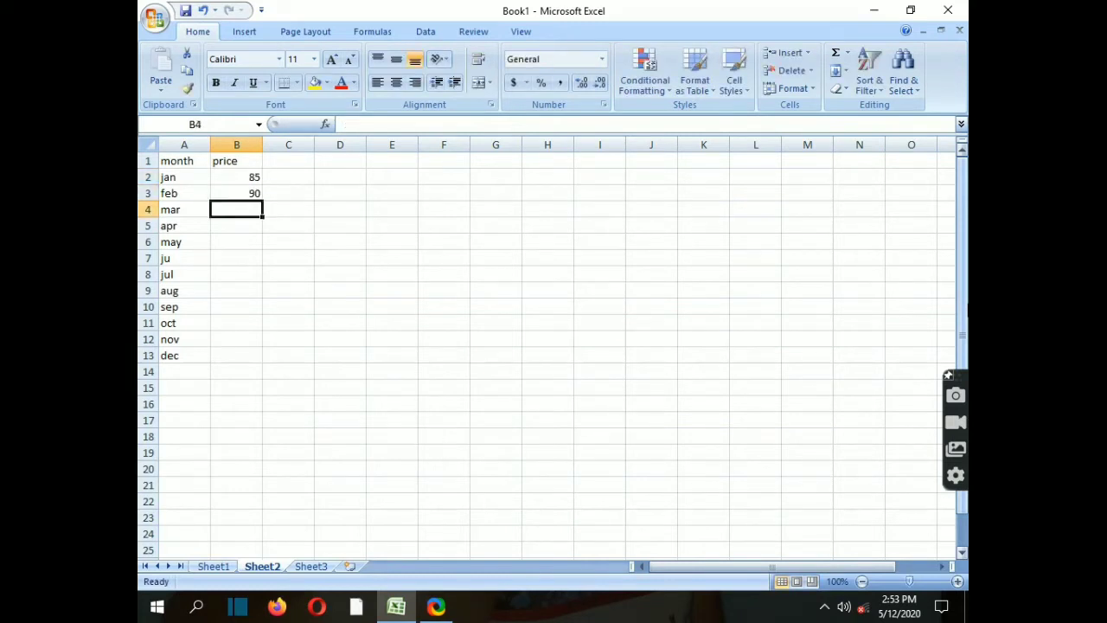
text(75)
key(Return)
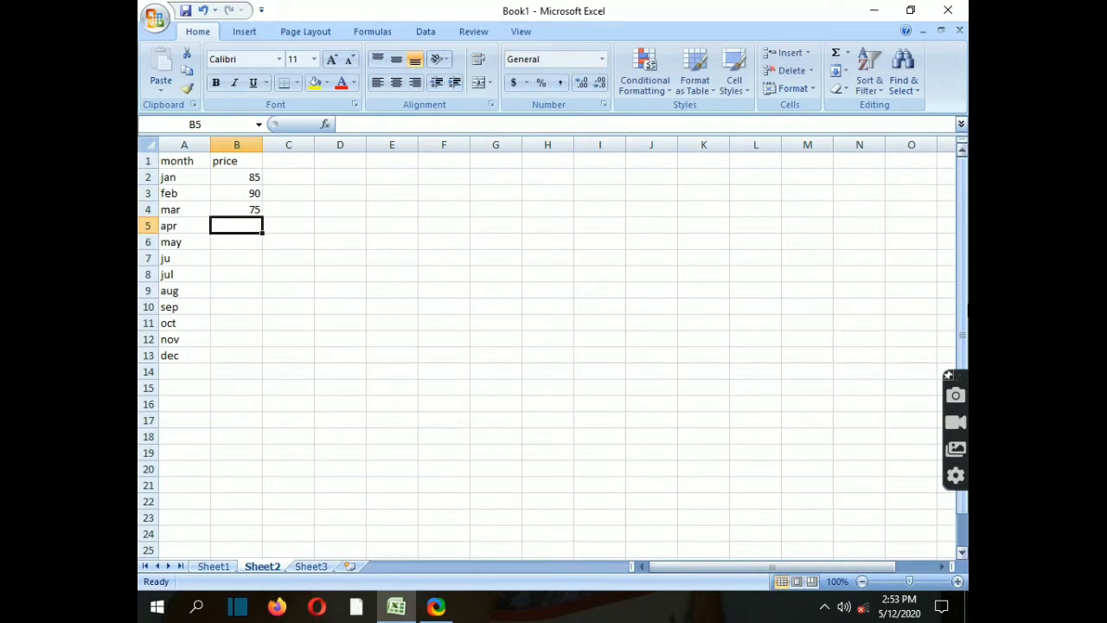
text(99)
key(Return)
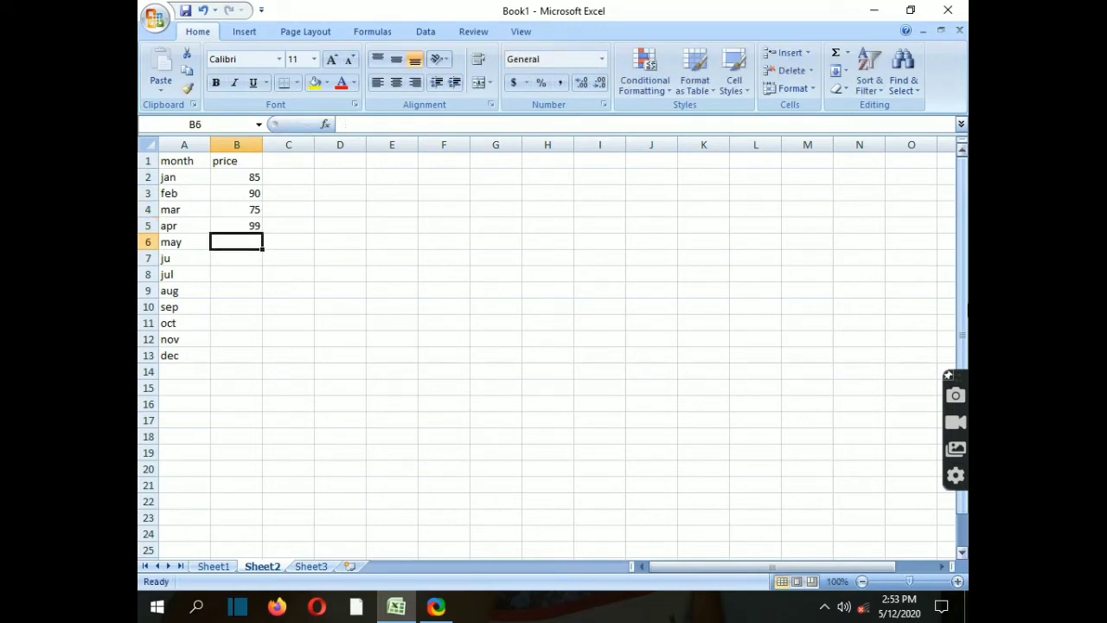
text(110)
key(Return)
text(9)
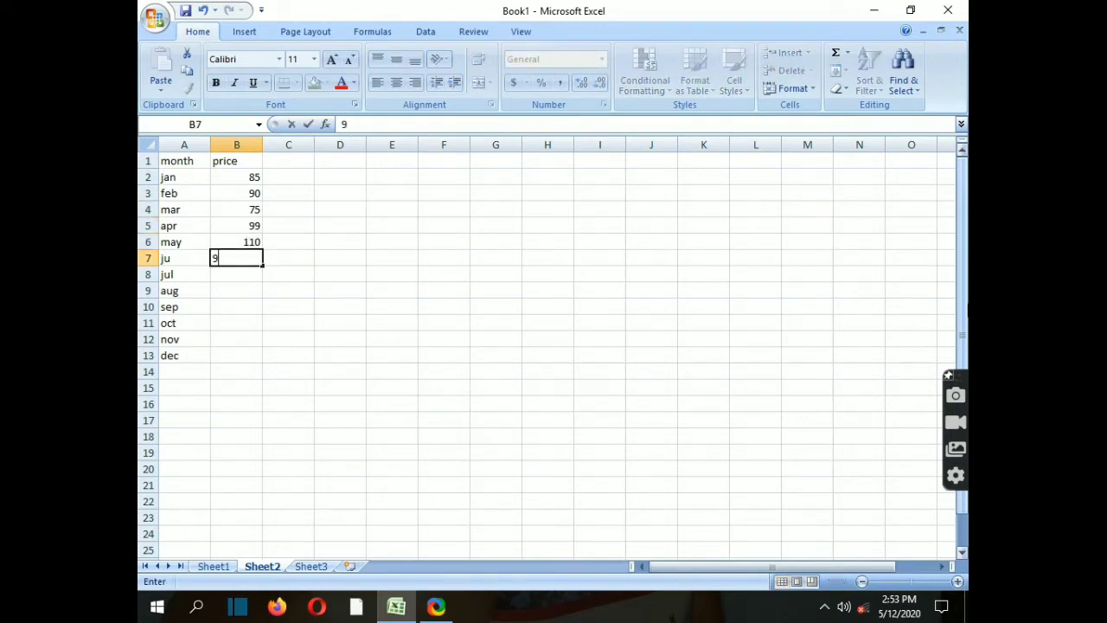
text(5)
key(Return)
Step: Enter jul–dec prices 83, 80, 85, 99, 75, 70 in B8:B13
text(83)
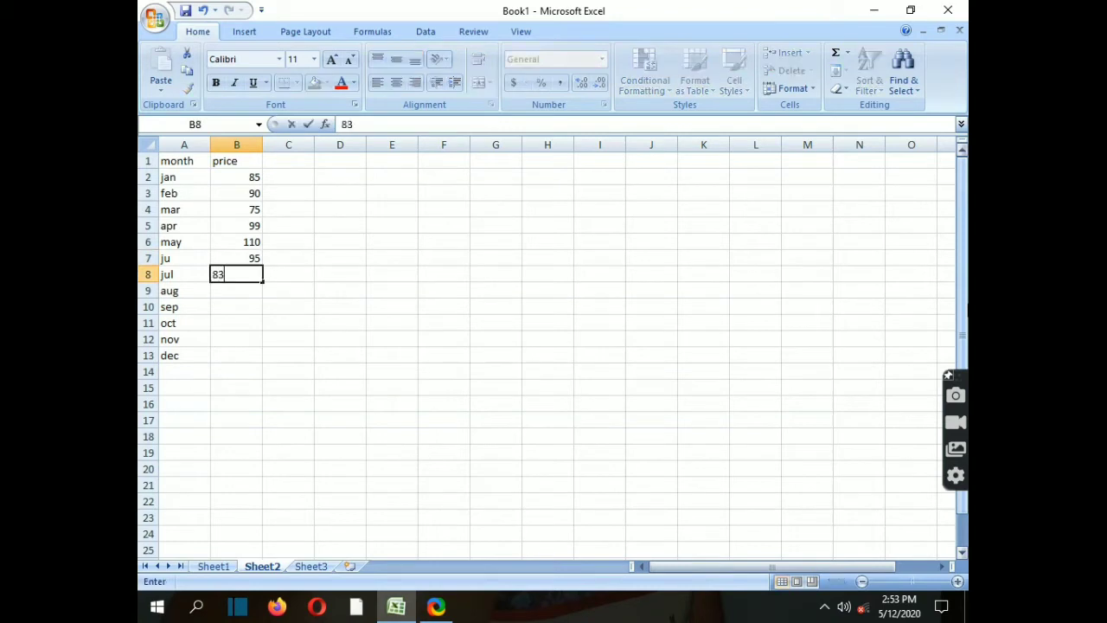
key(Return)
text(80)
key(Return)
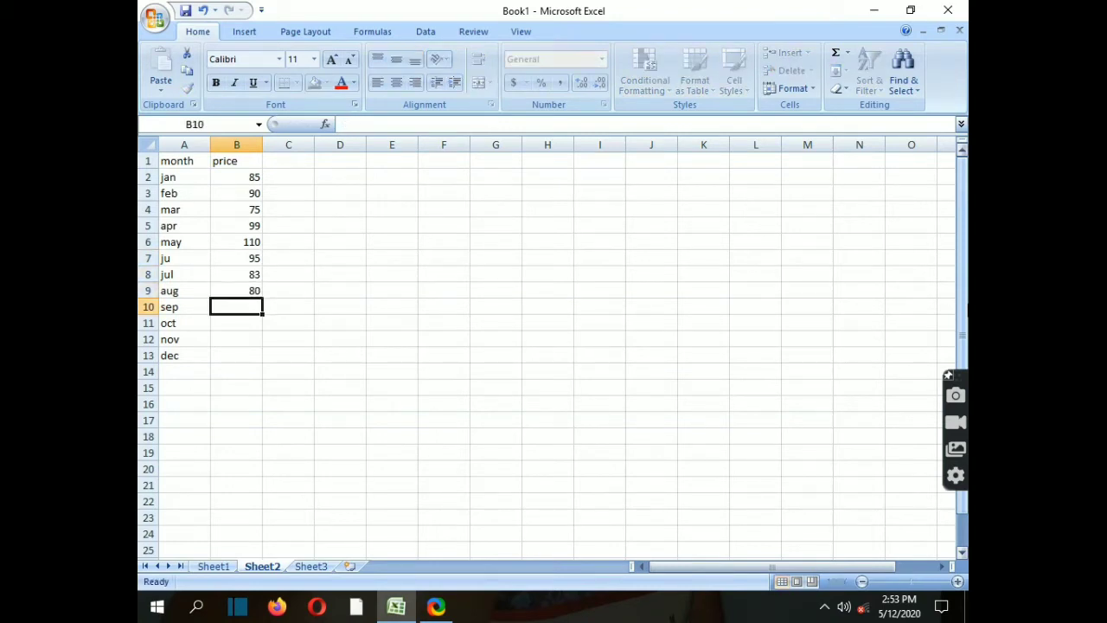
text(8)
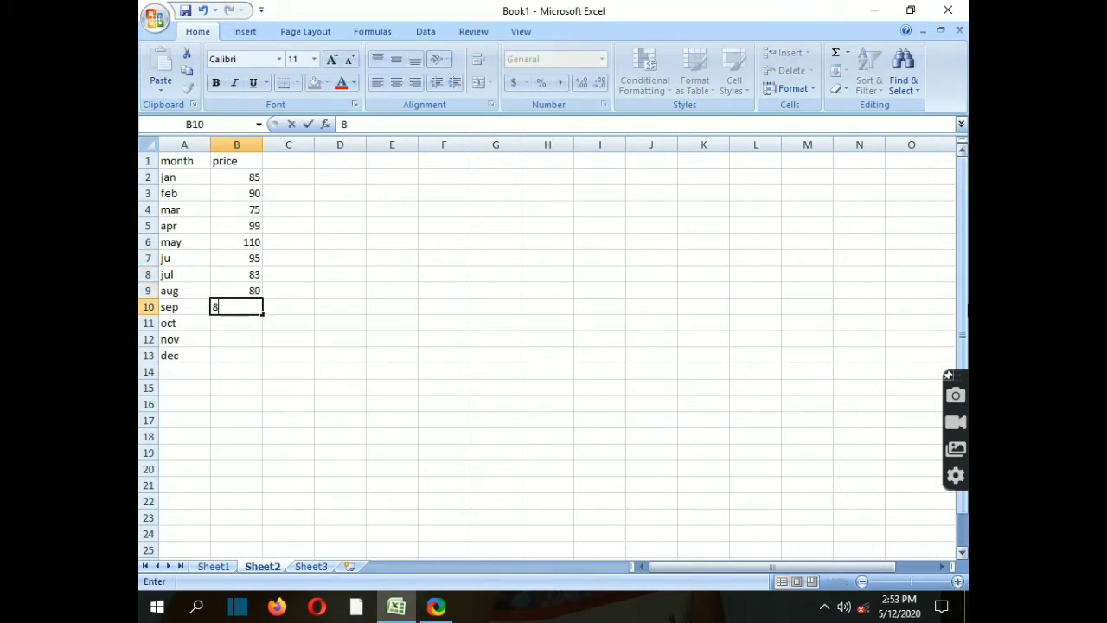
text(5)
key(Return)
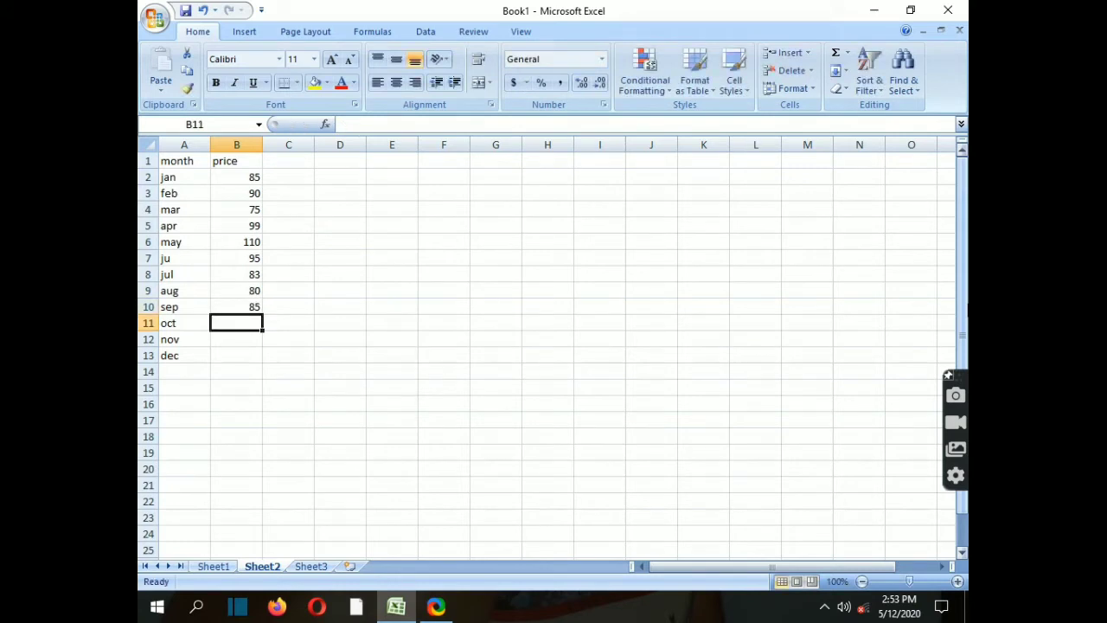
text(99)
key(Return)
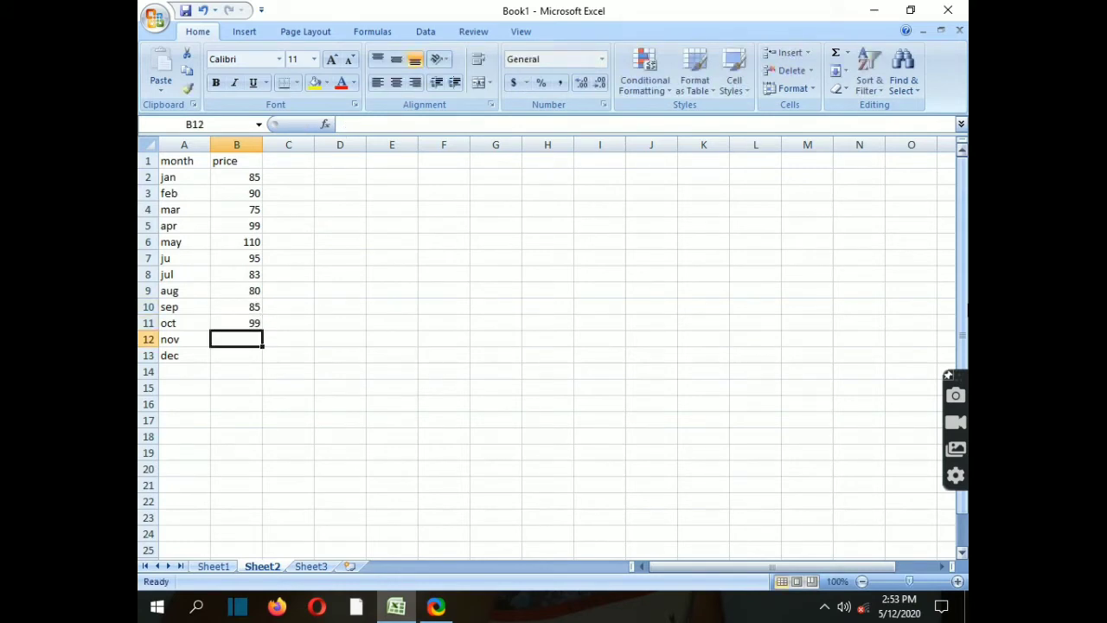
text(75)
key(Return)
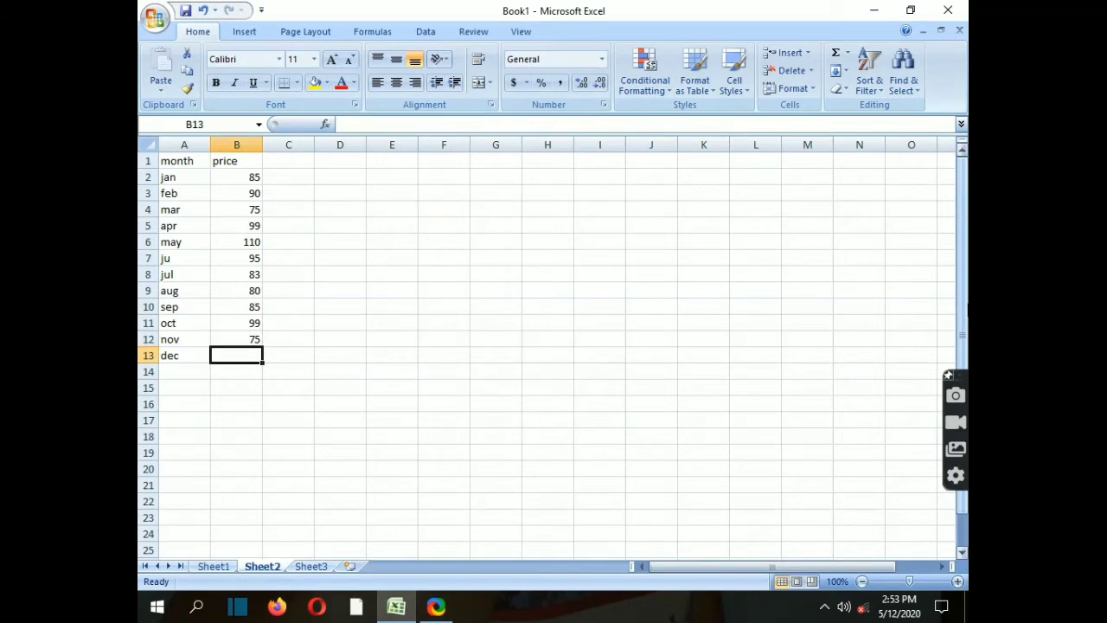
text(70)
key(Return)
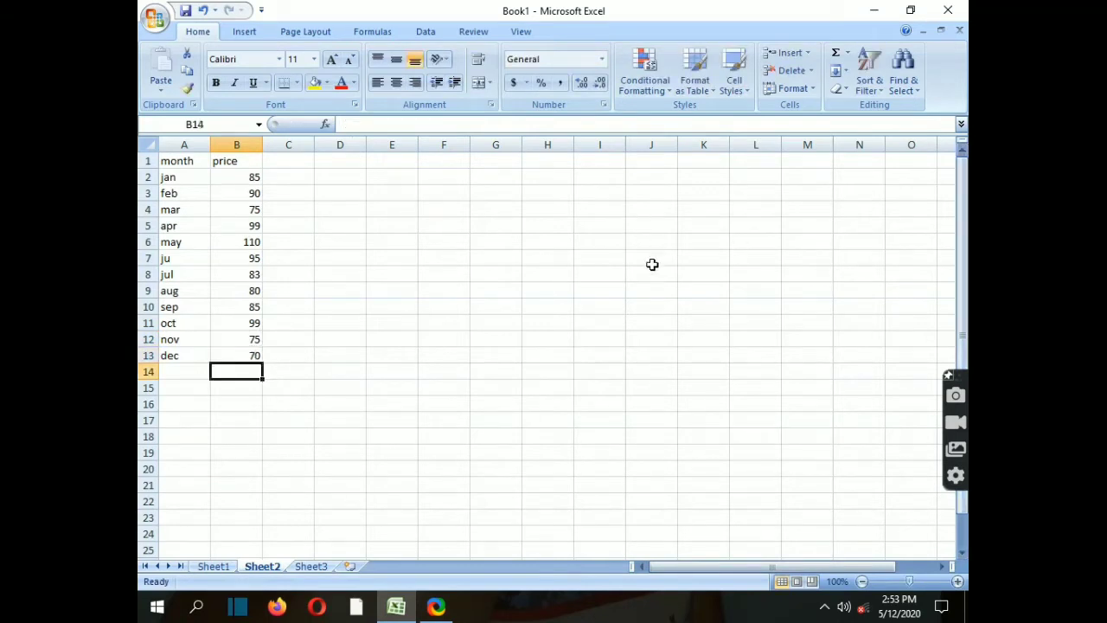
Step: Turn on AutoFilter for the month and price columns, leaving the price filter unchanged
click(247, 161)
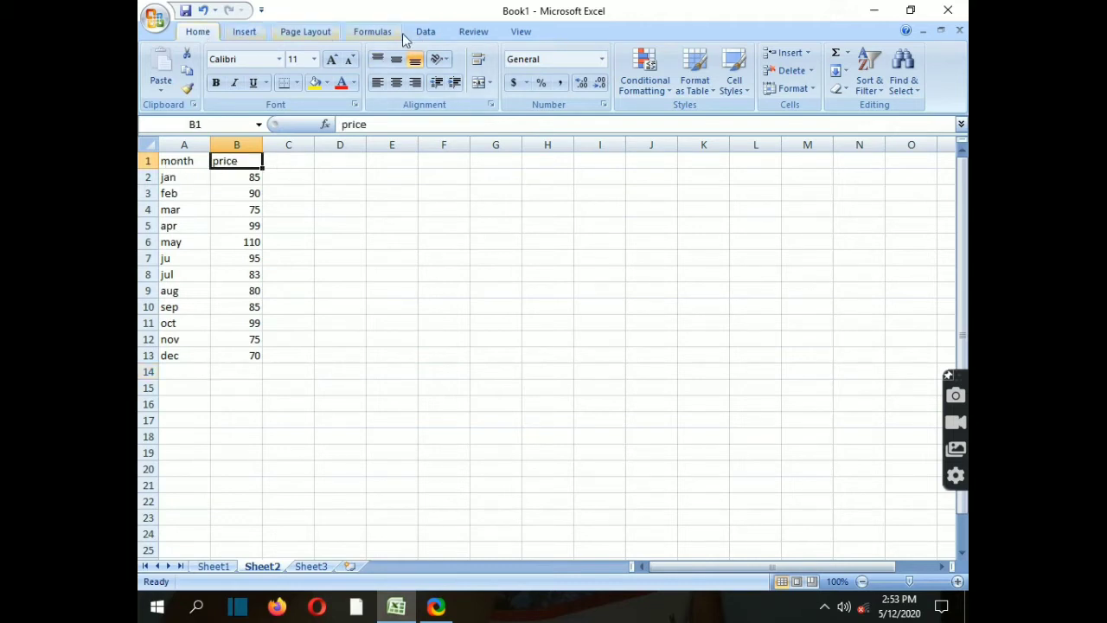
click(425, 33)
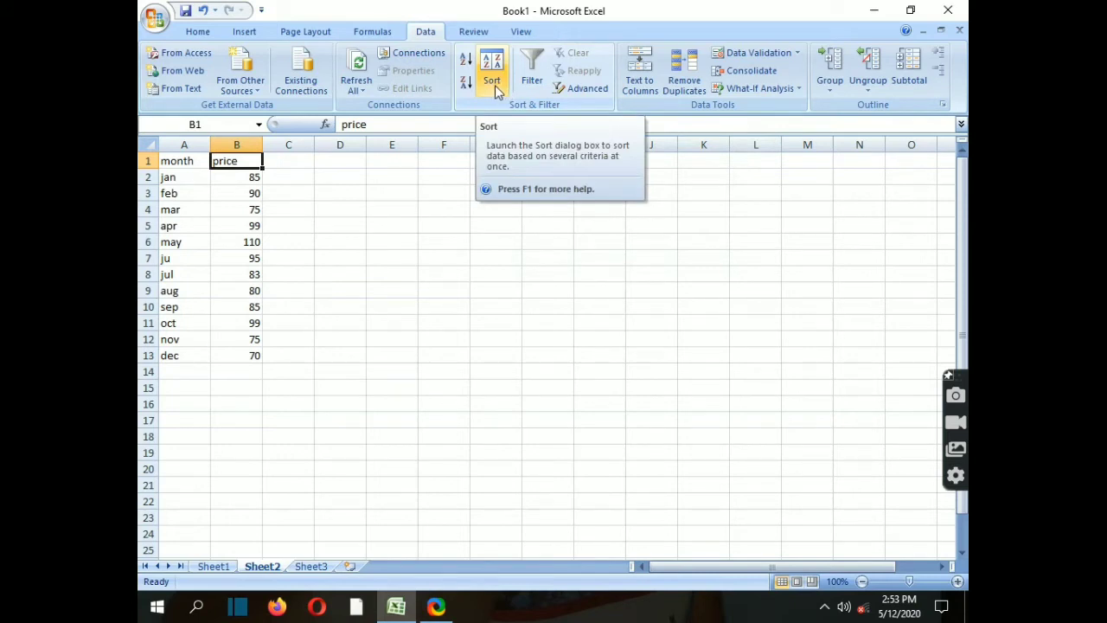
click(532, 70)
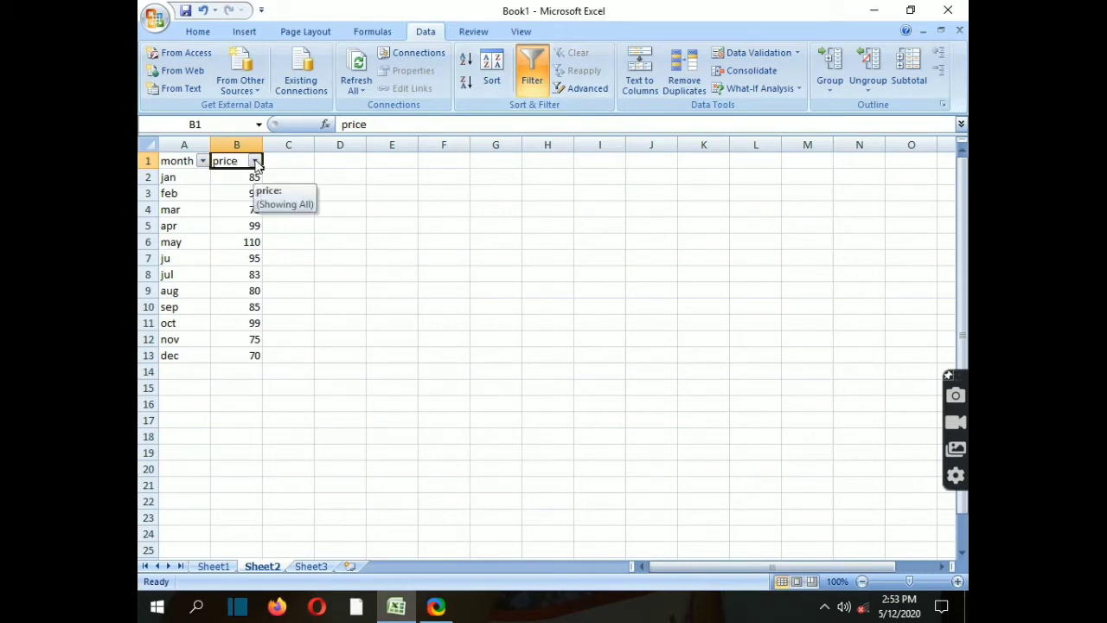
click(255, 161)
mouse_move(289, 268)
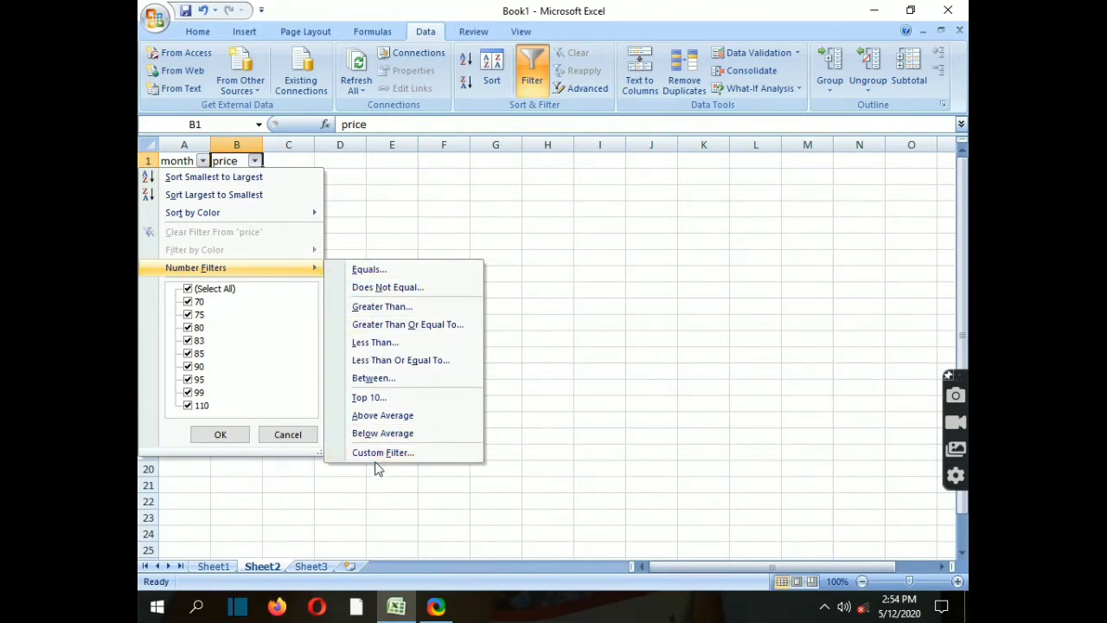
click(194, 292)
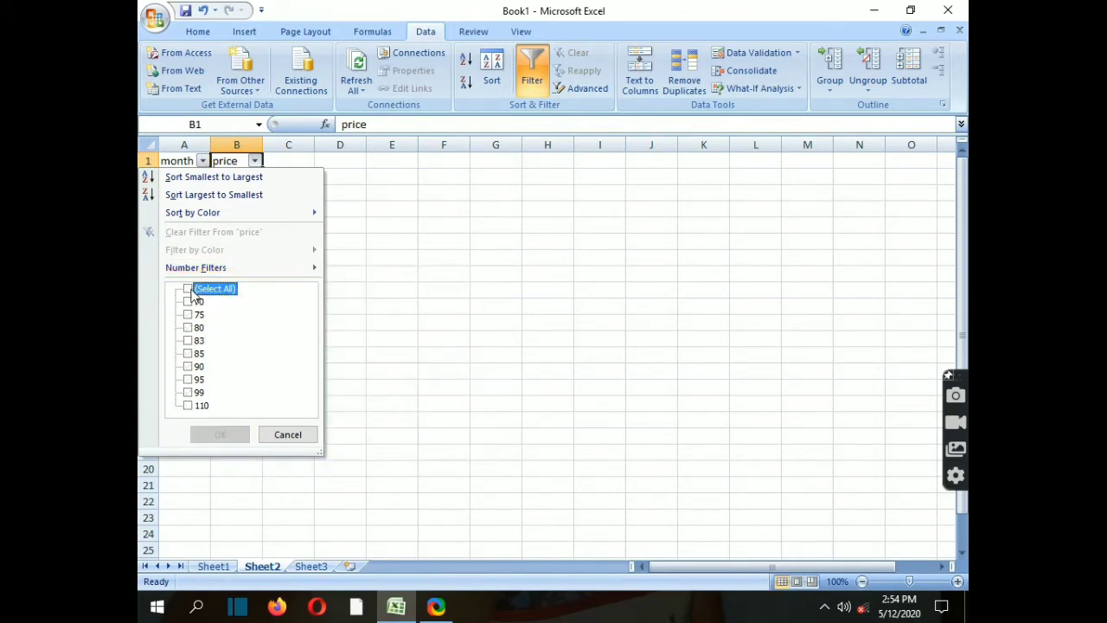
click(191, 292)
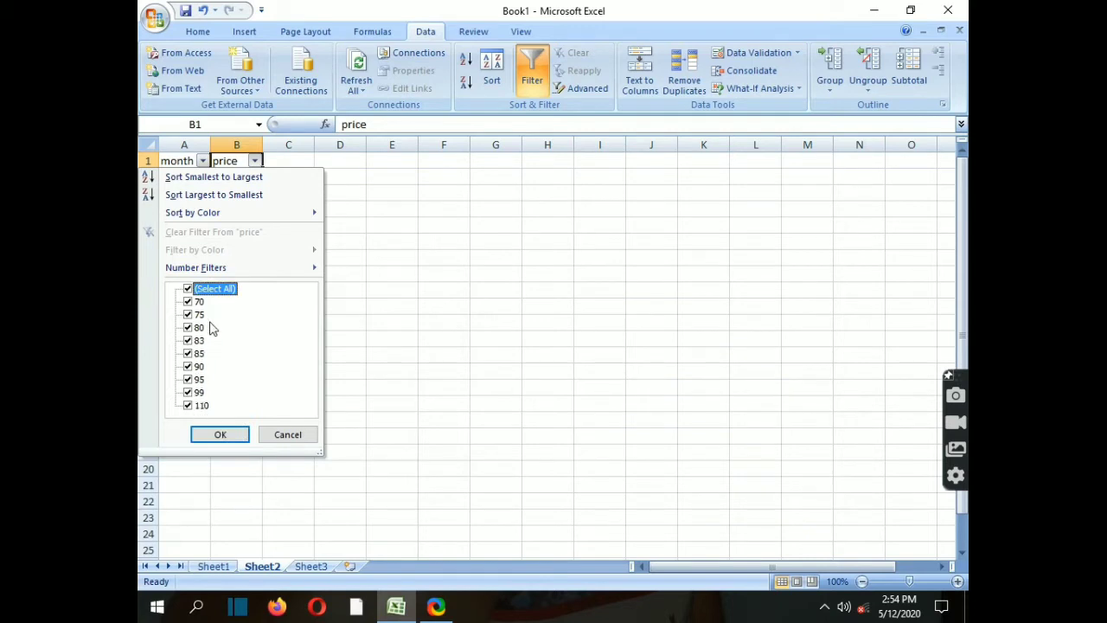
click(407, 238)
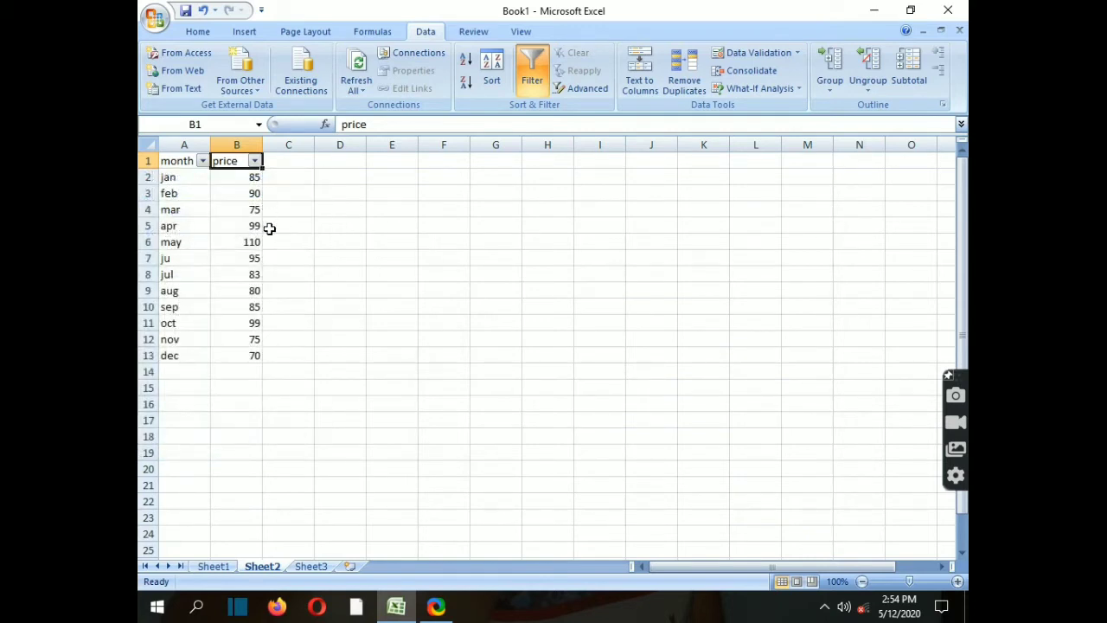
Step: Filter the price column to show only the rows priced 99
click(256, 228)
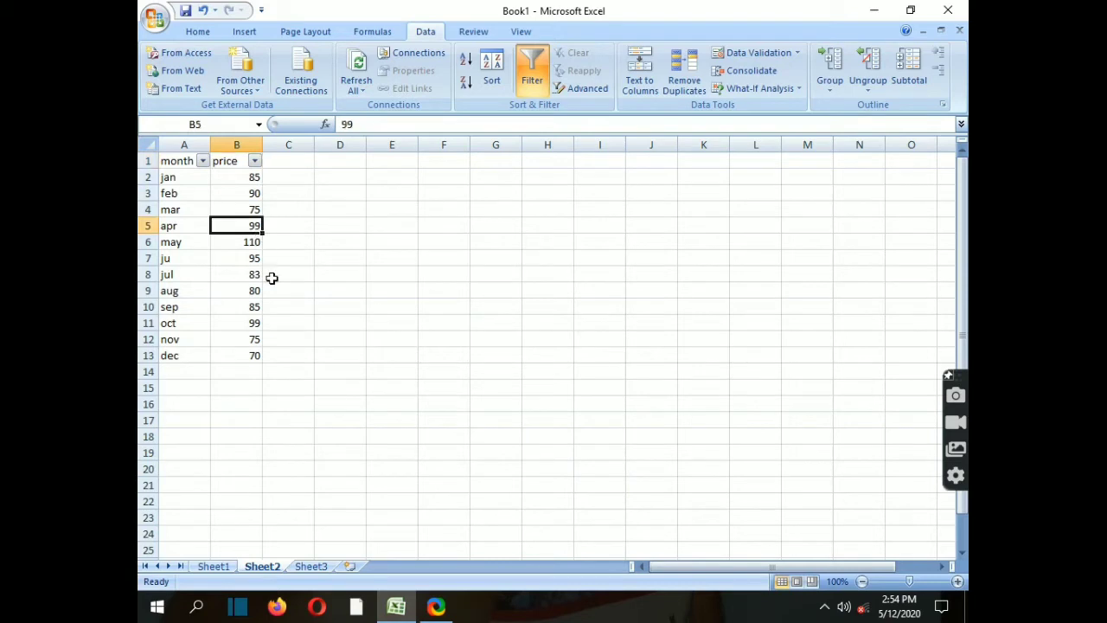
click(257, 323)
click(254, 161)
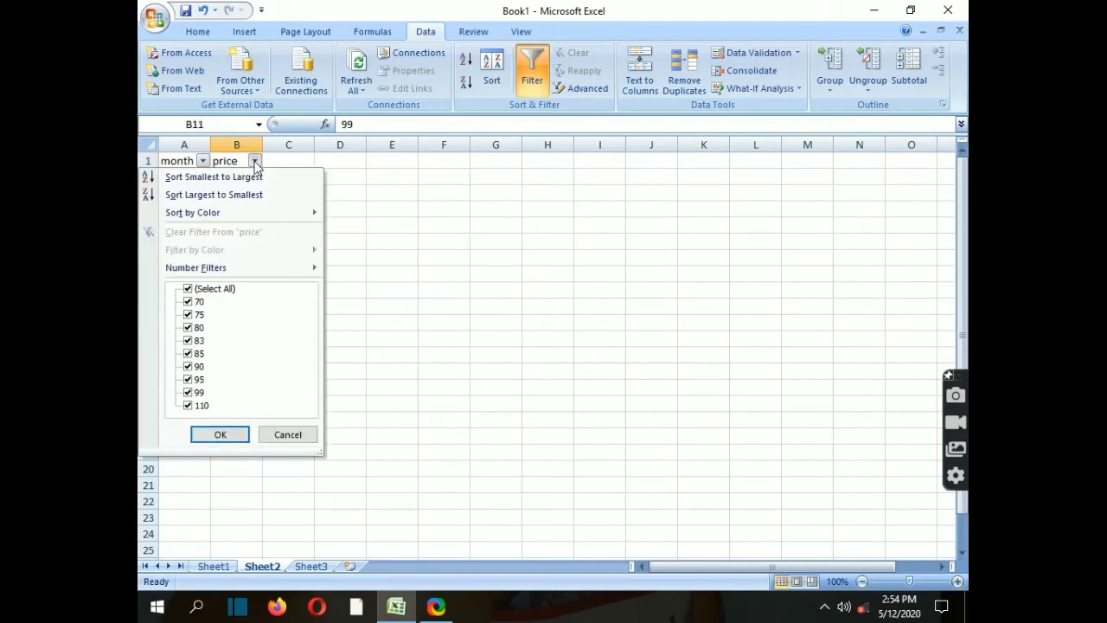
click(188, 289)
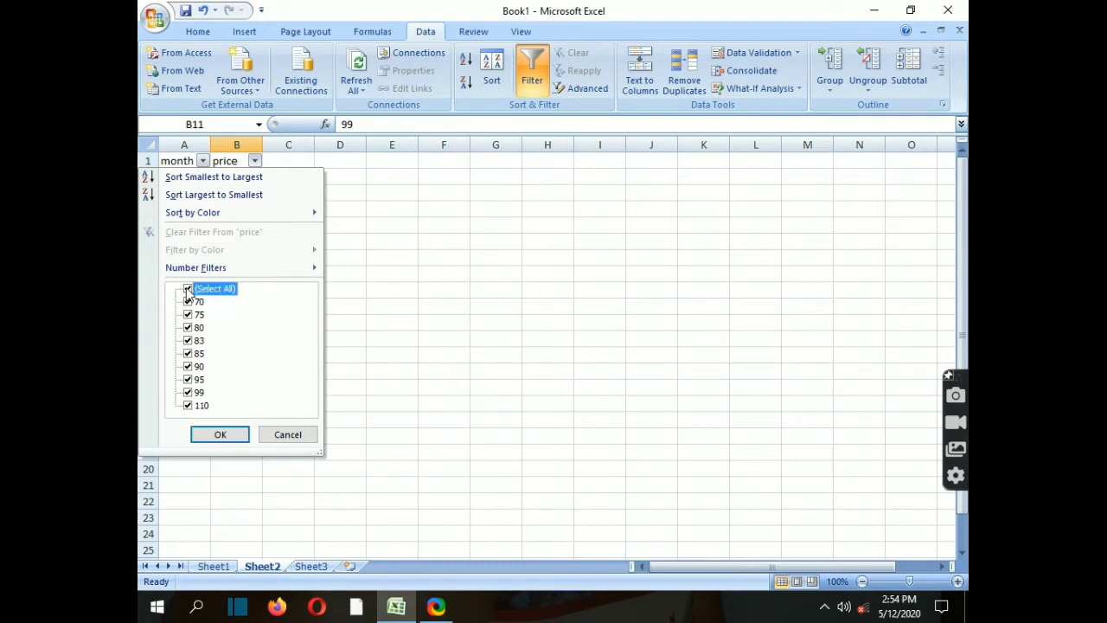
click(187, 393)
click(227, 435)
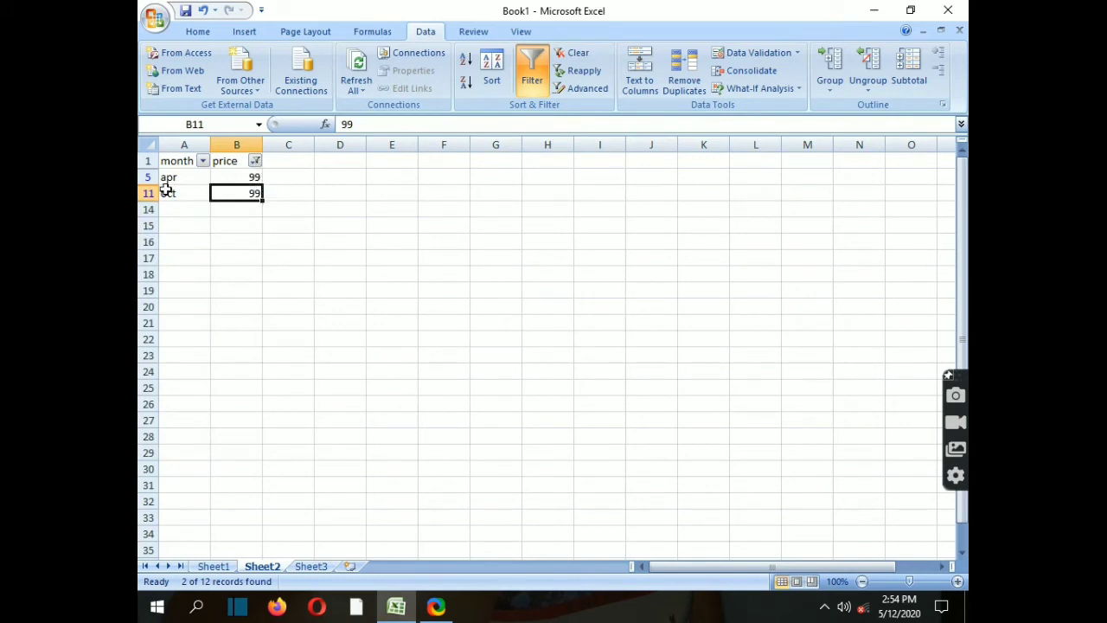
Step: Reset filtering and filter the price column to show only 110
click(229, 159)
click(529, 87)
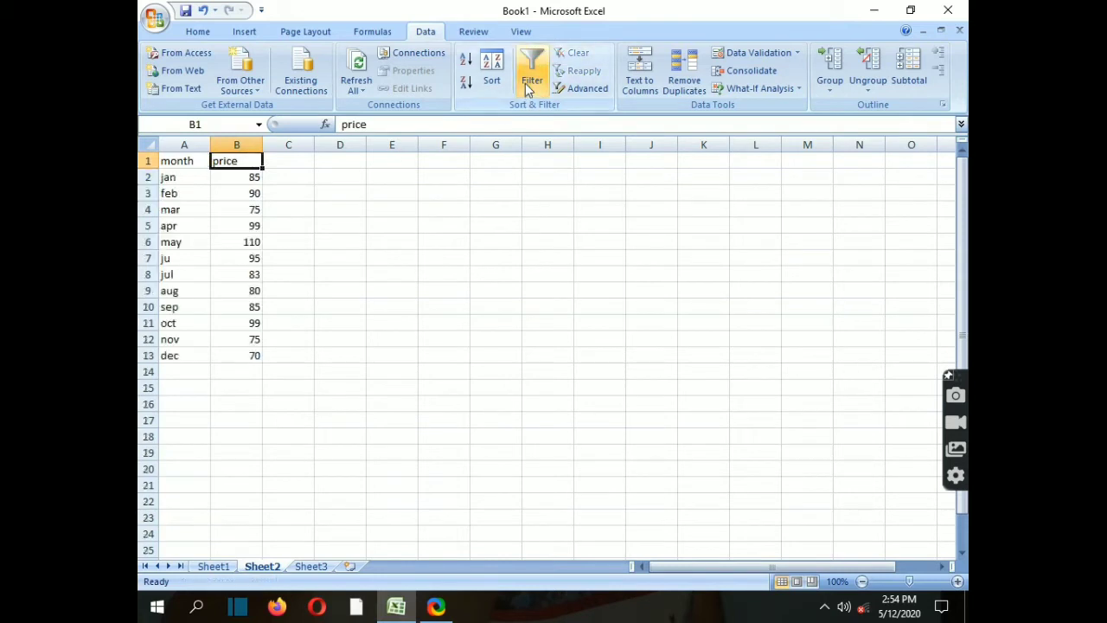
click(529, 86)
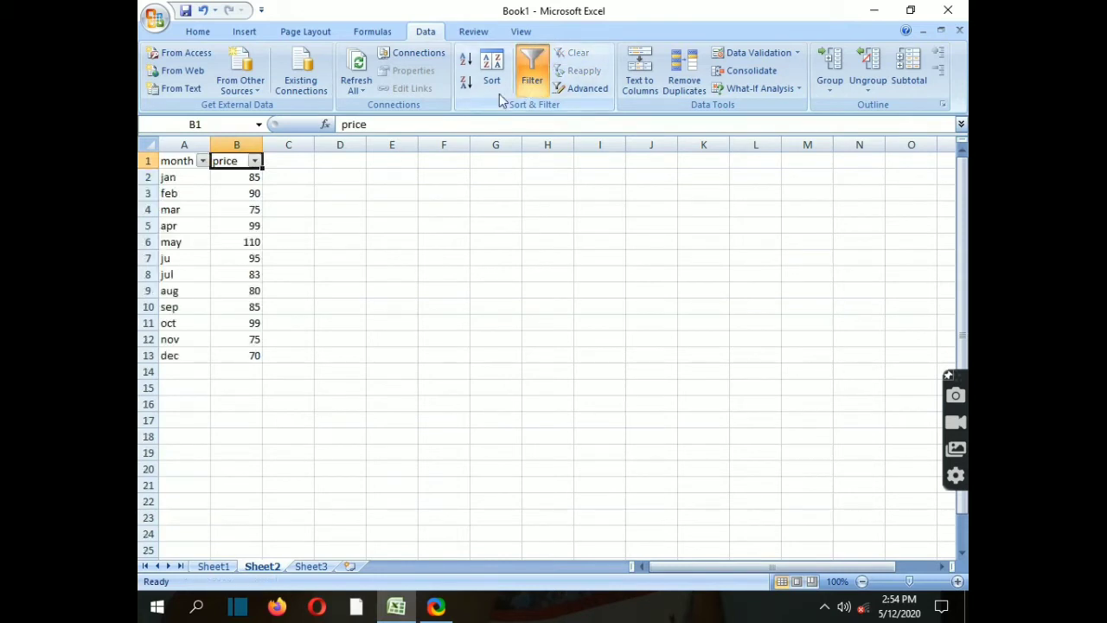
click(254, 161)
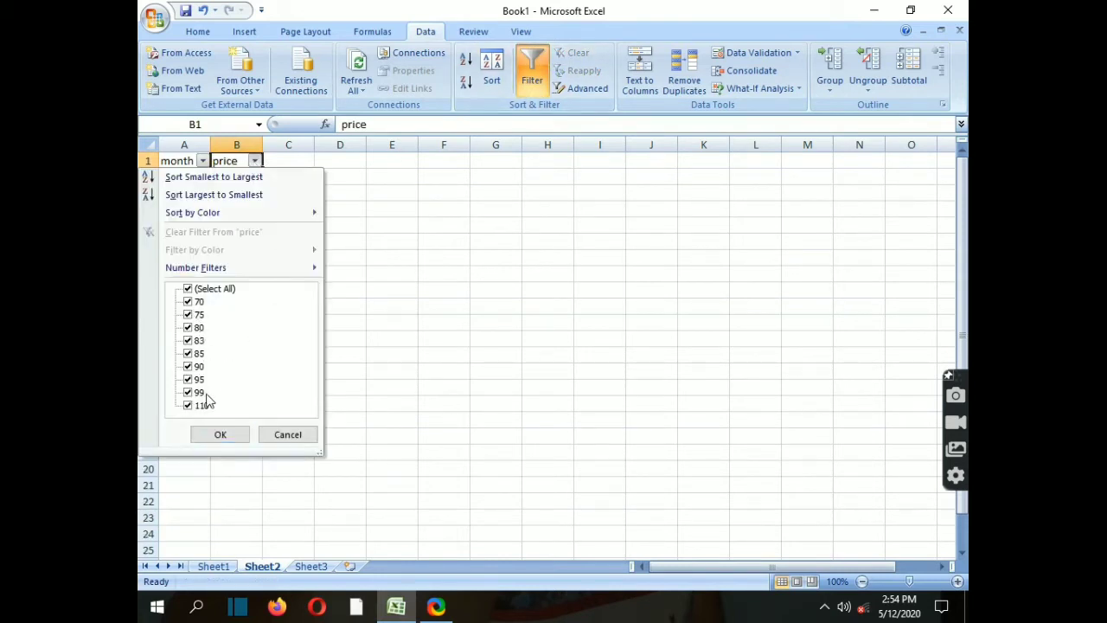
click(188, 289)
click(199, 405)
click(221, 435)
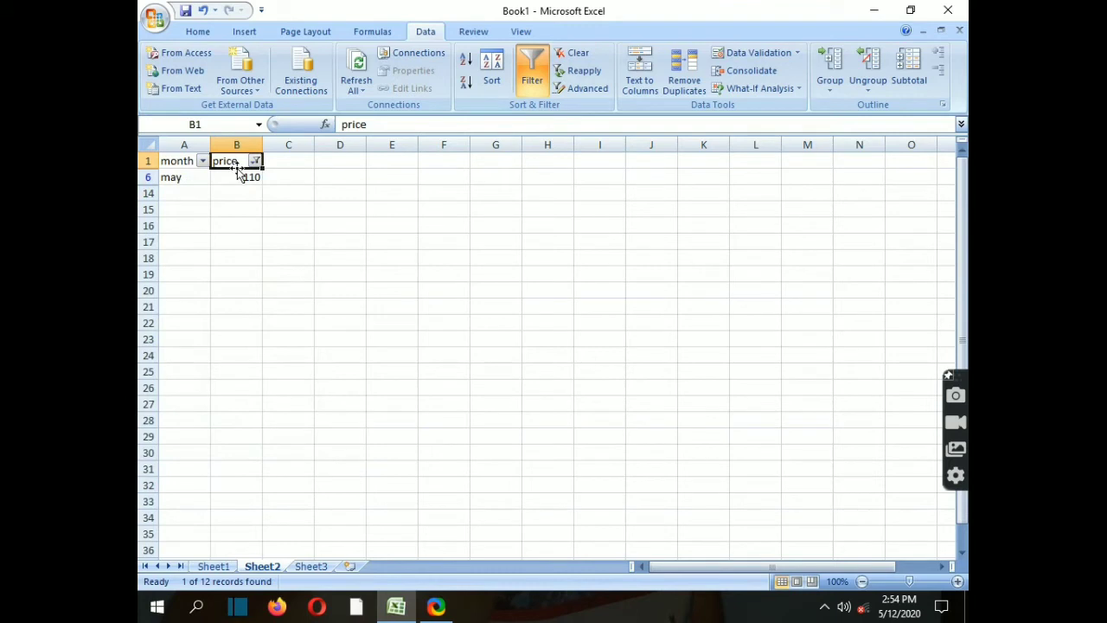
Step: Apply a Less Than 80 price filter, then toggle Filter off and on to show all 12 months
click(573, 53)
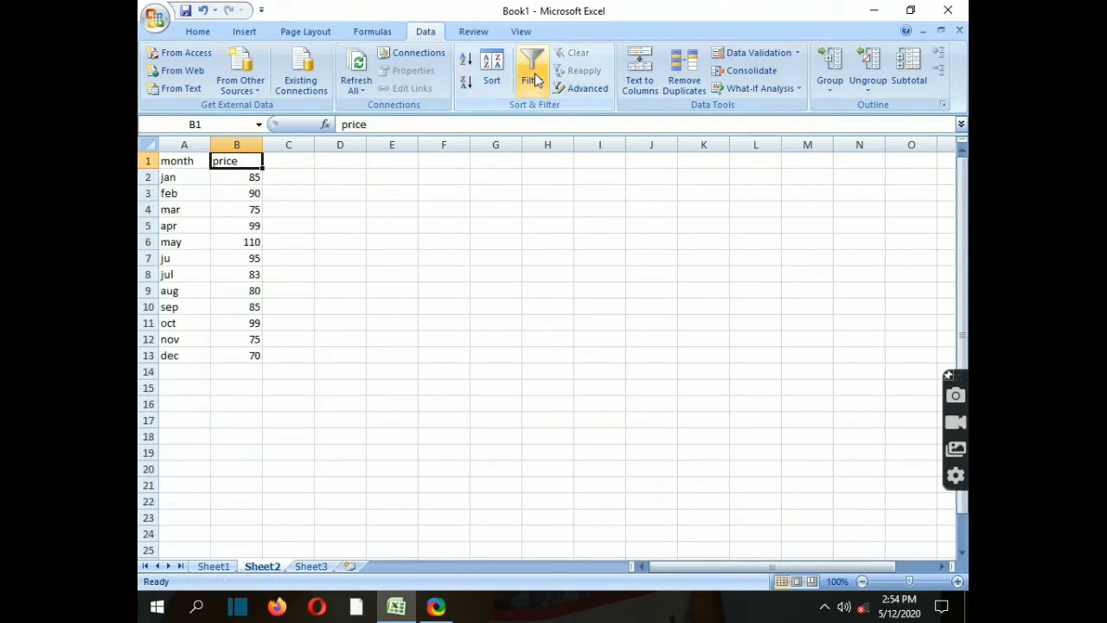
click(255, 160)
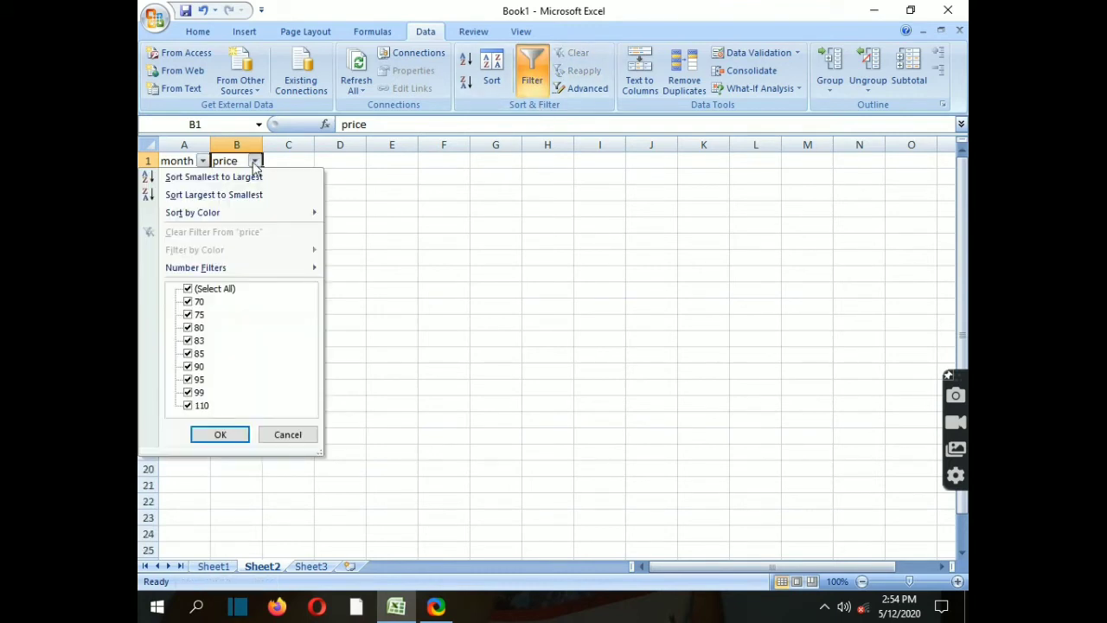
mouse_move(280, 273)
click(397, 344)
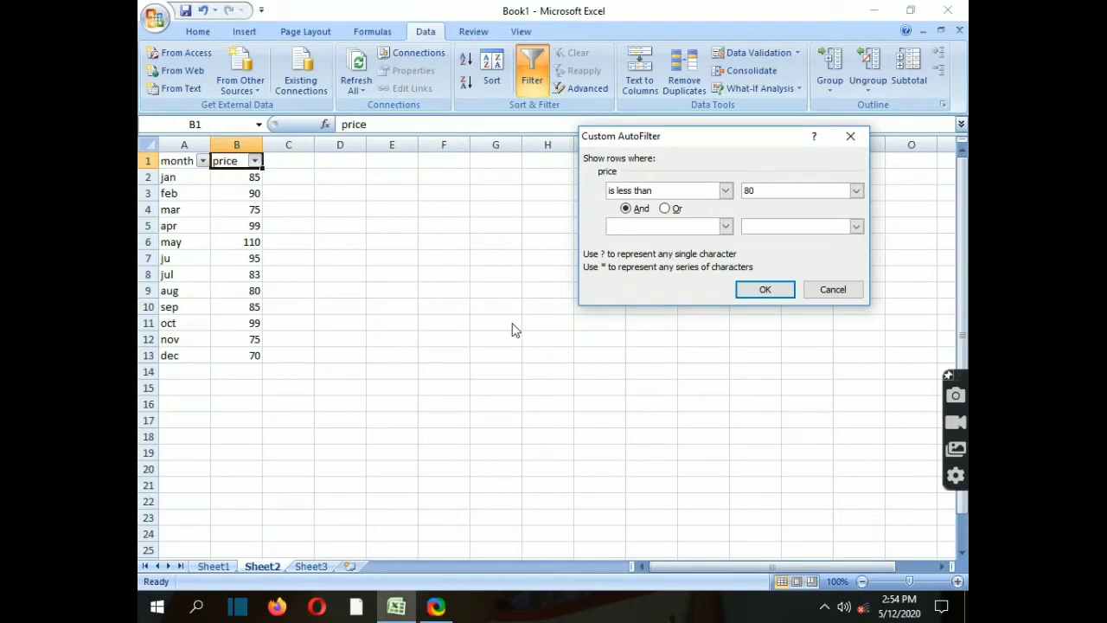
click(767, 288)
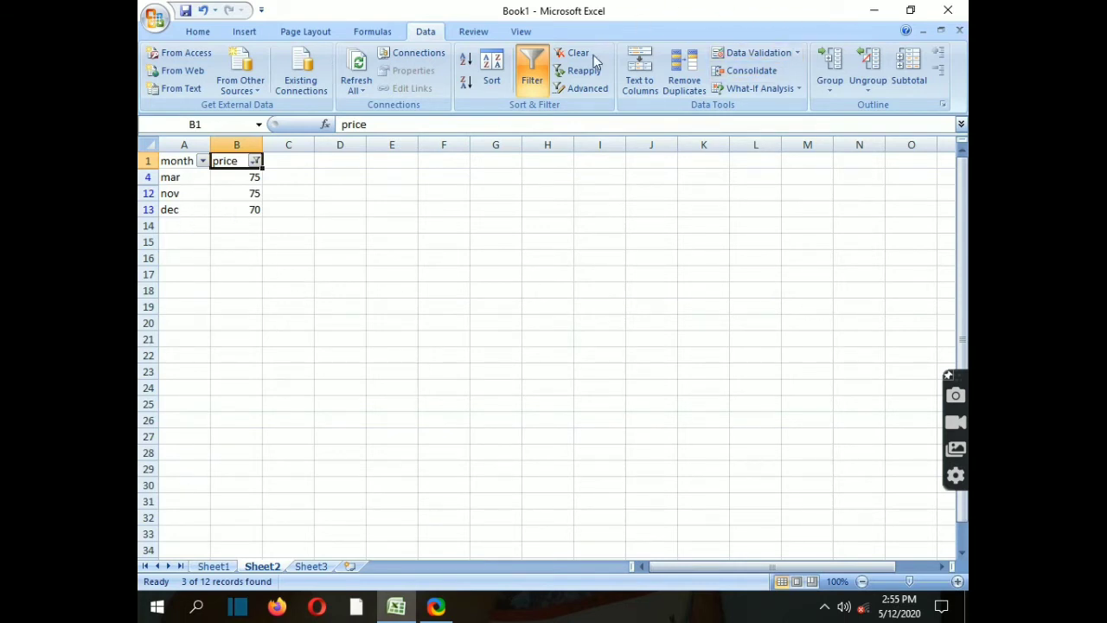
click(538, 77)
click(536, 74)
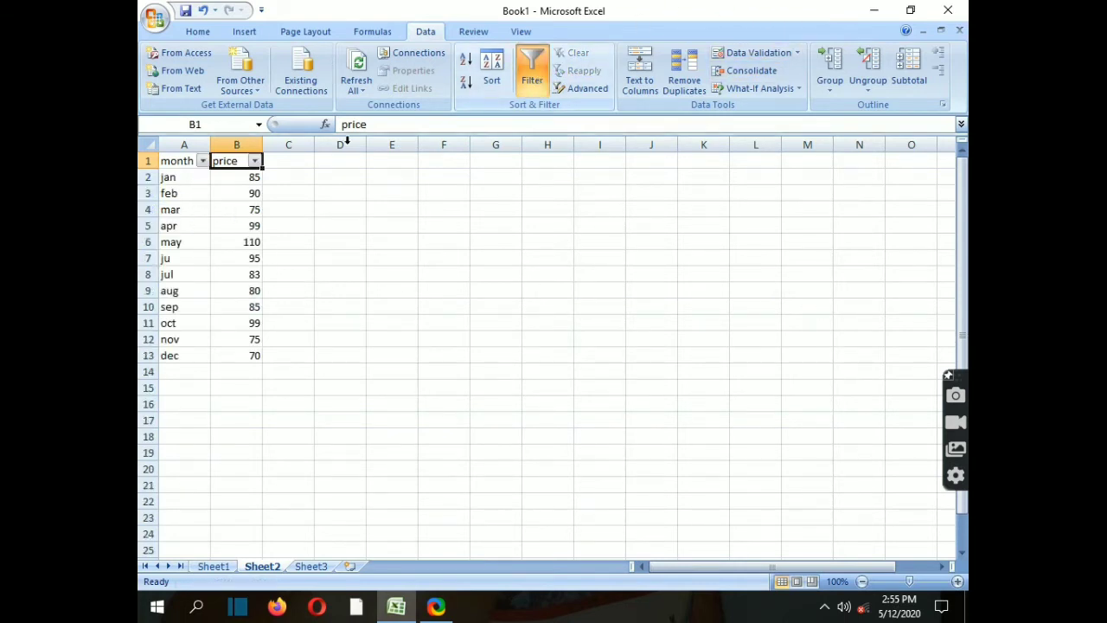
Step: Filter prices to those less than 80, then toggle Filter off and on to reset
click(254, 161)
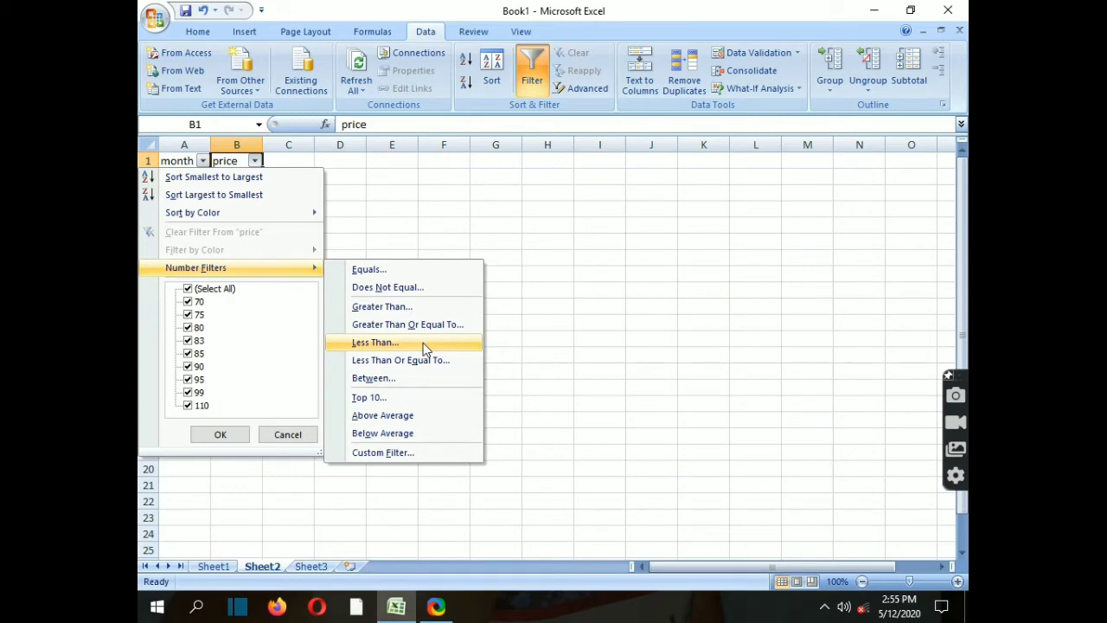
click(424, 344)
text(80)
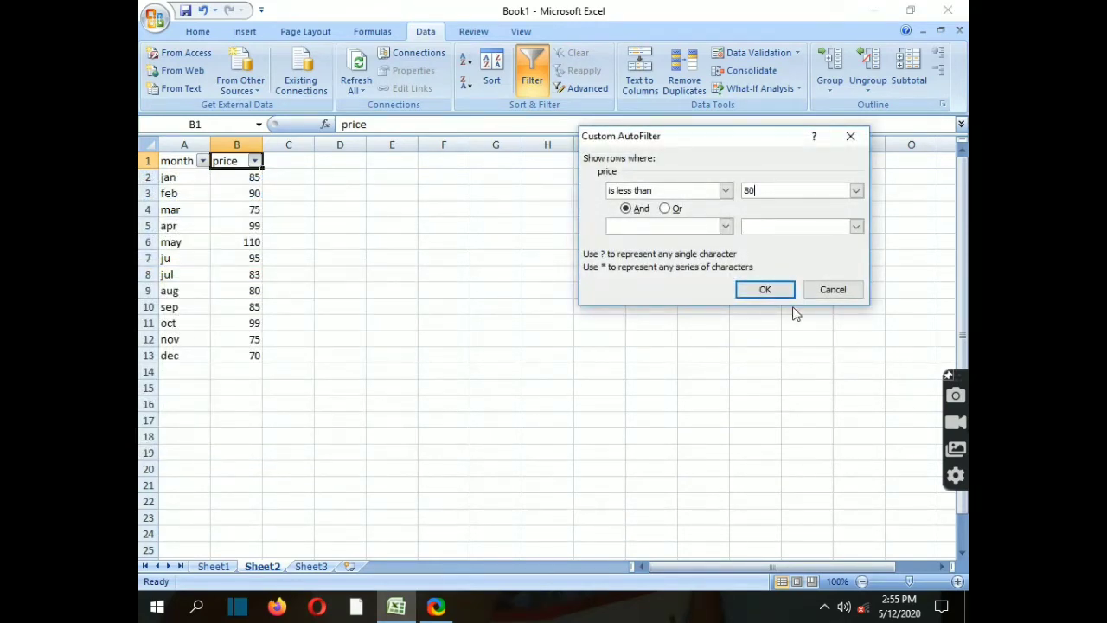
click(742, 288)
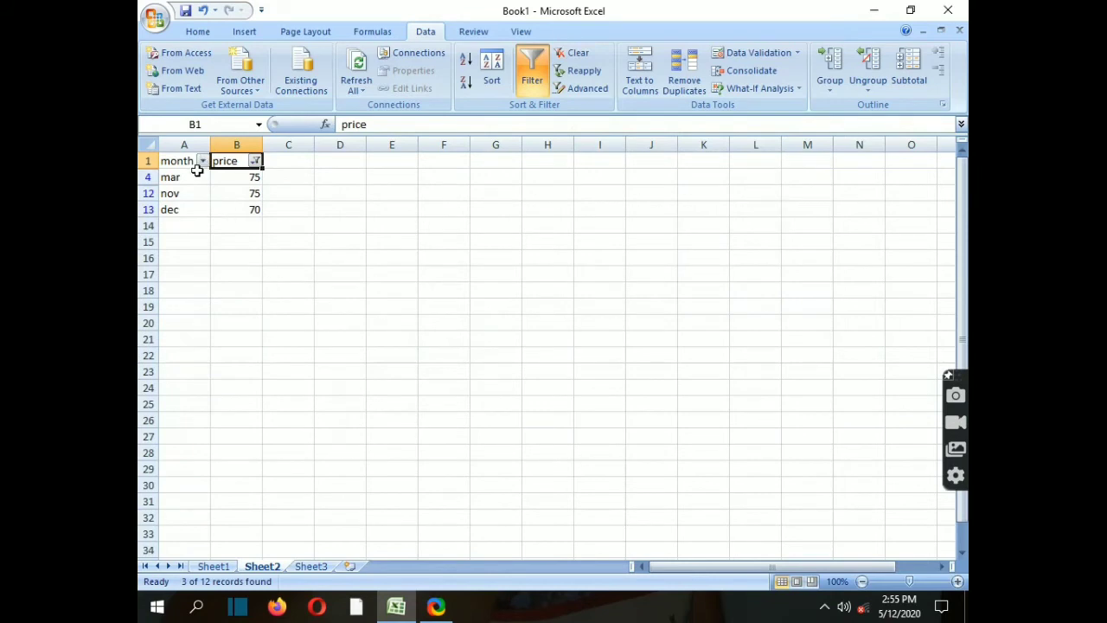
click(538, 71)
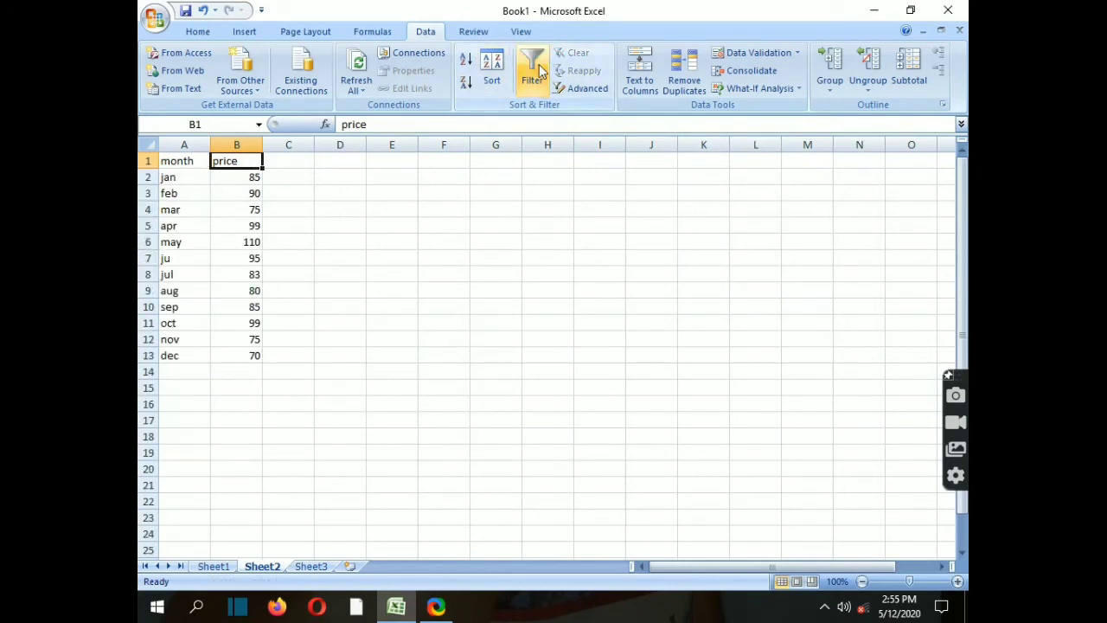
click(534, 69)
Step: Filter prices to those greater than 90, then turn filtering off
click(255, 161)
mouse_move(304, 267)
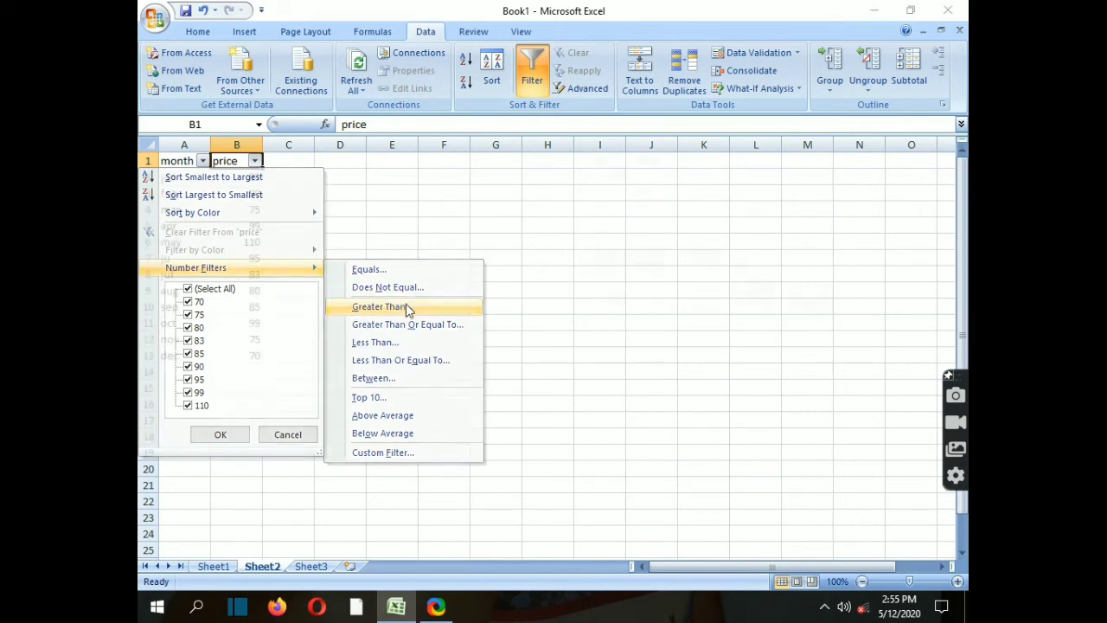
click(383, 306)
text(90)
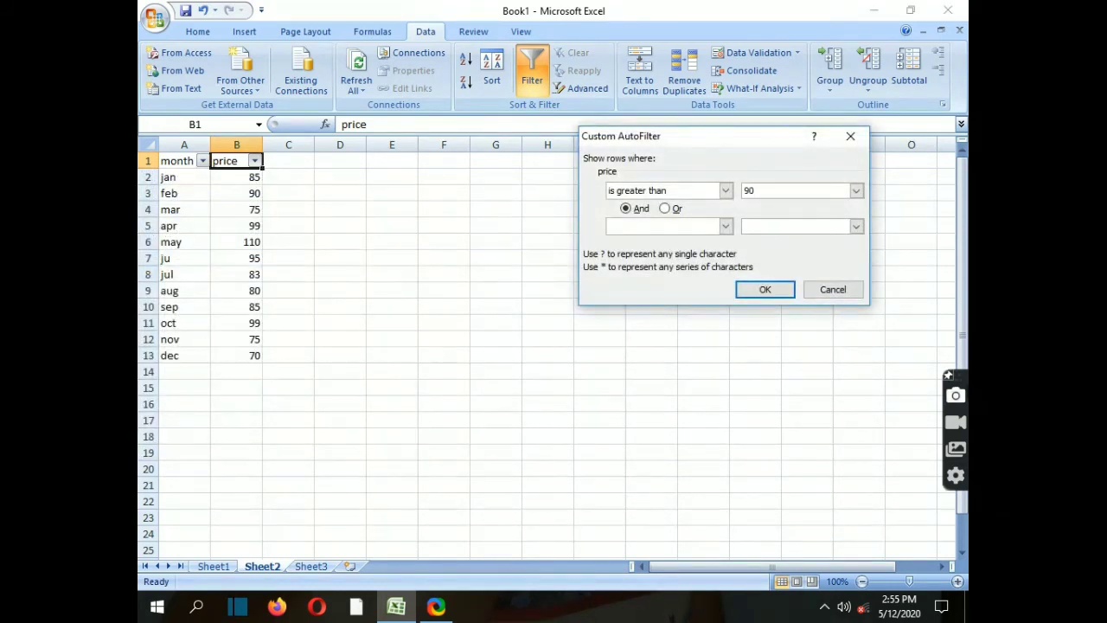
click(765, 293)
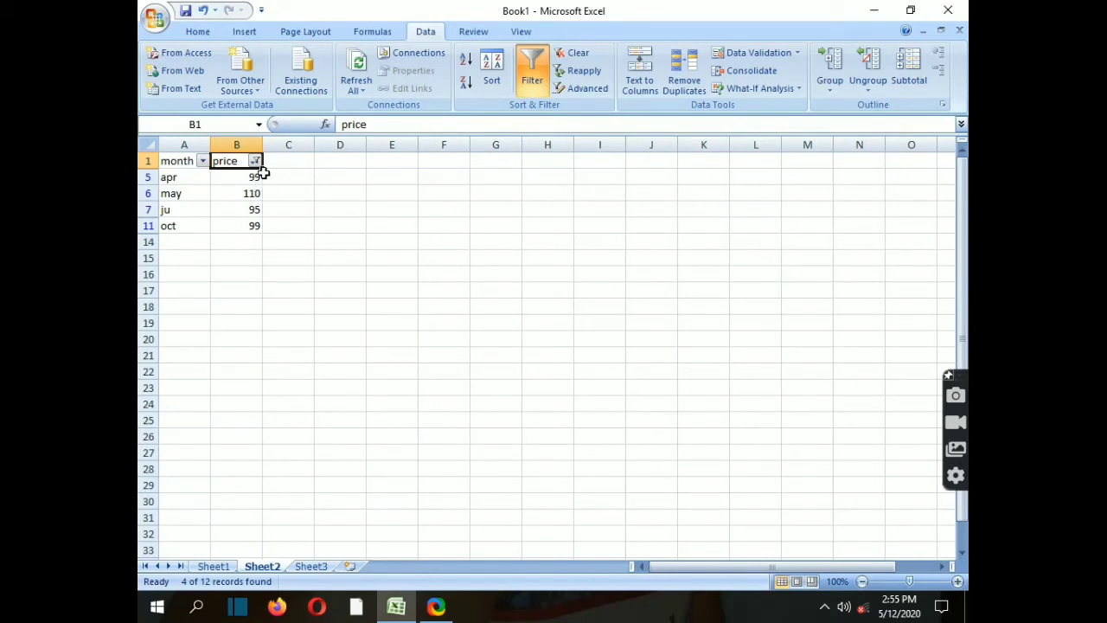
click(539, 67)
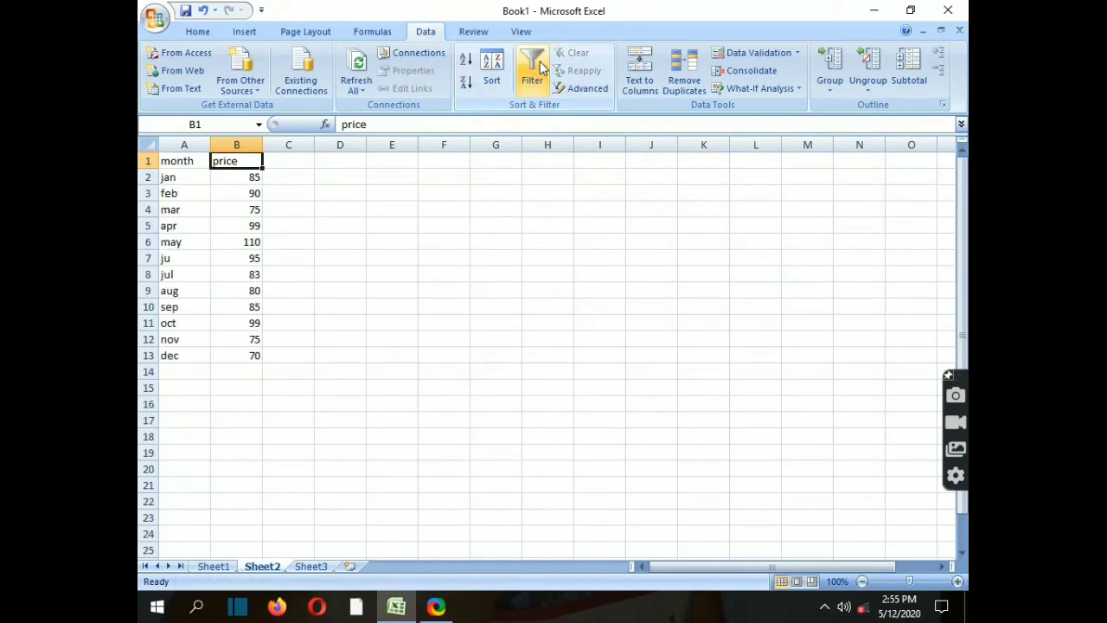
Step: Turn Filter on and sort by price A to Z, then Z to A from B1
click(540, 67)
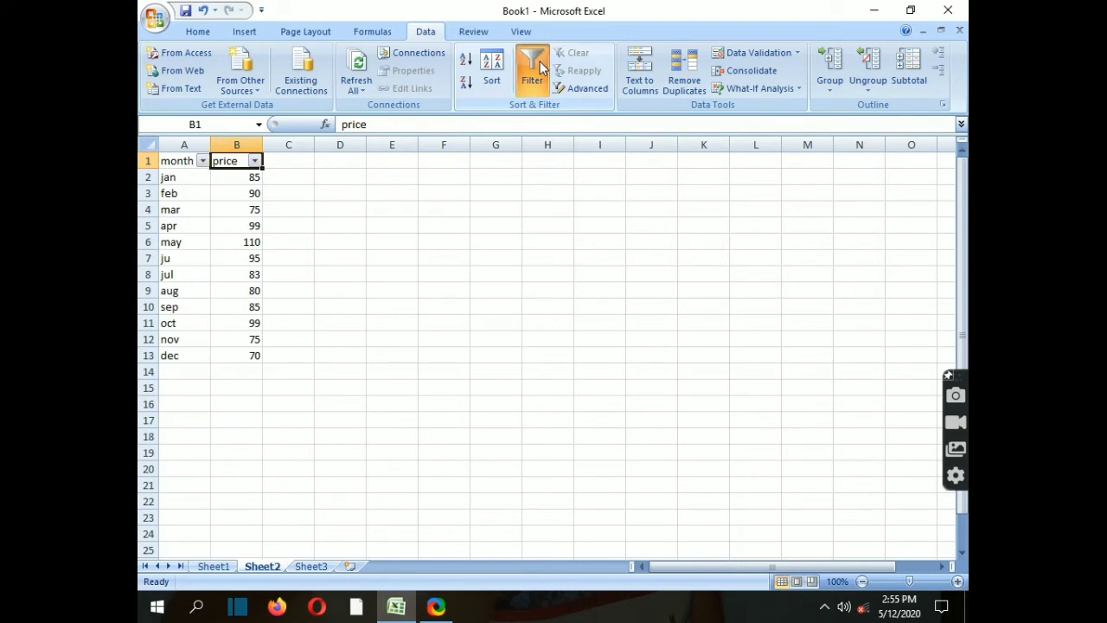
click(471, 60)
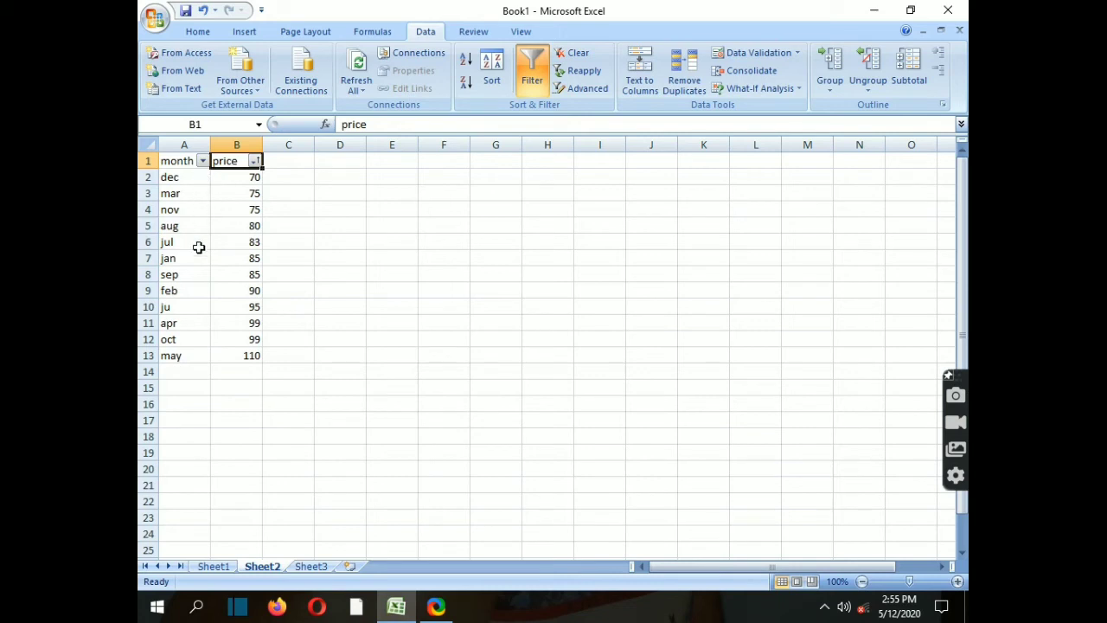
click(329, 193)
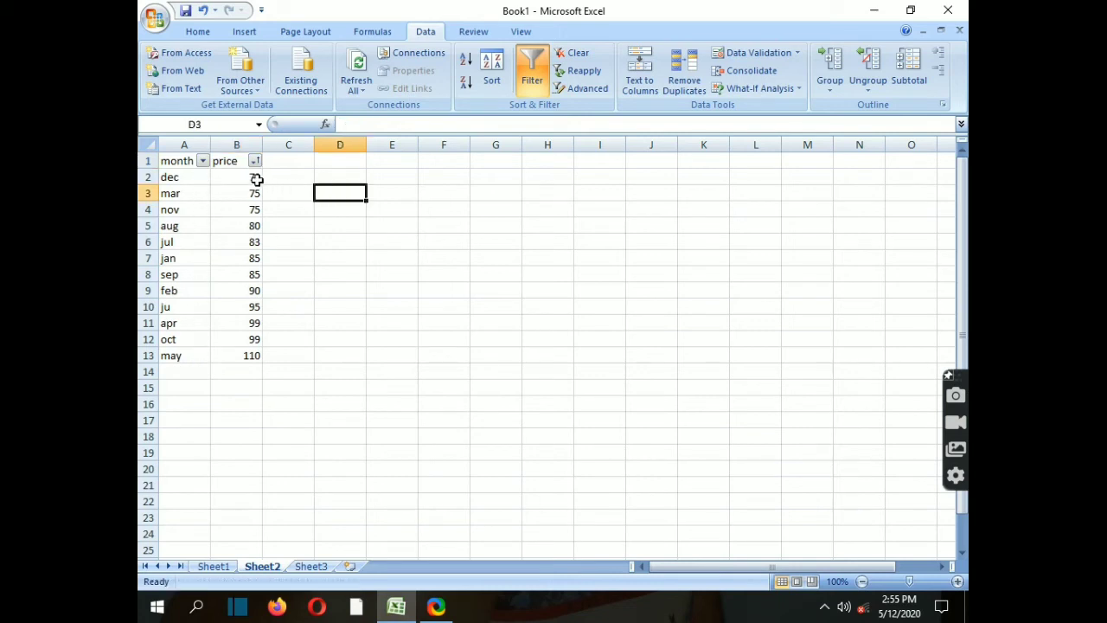
drag(257, 179, 251, 355)
click(389, 223)
click(233, 163)
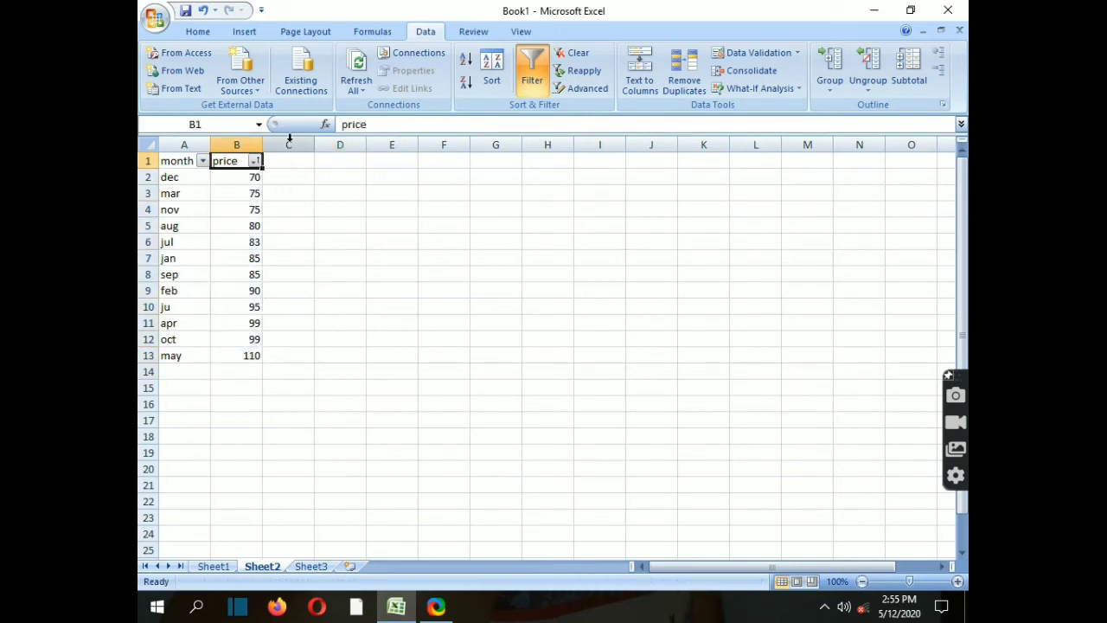
click(466, 81)
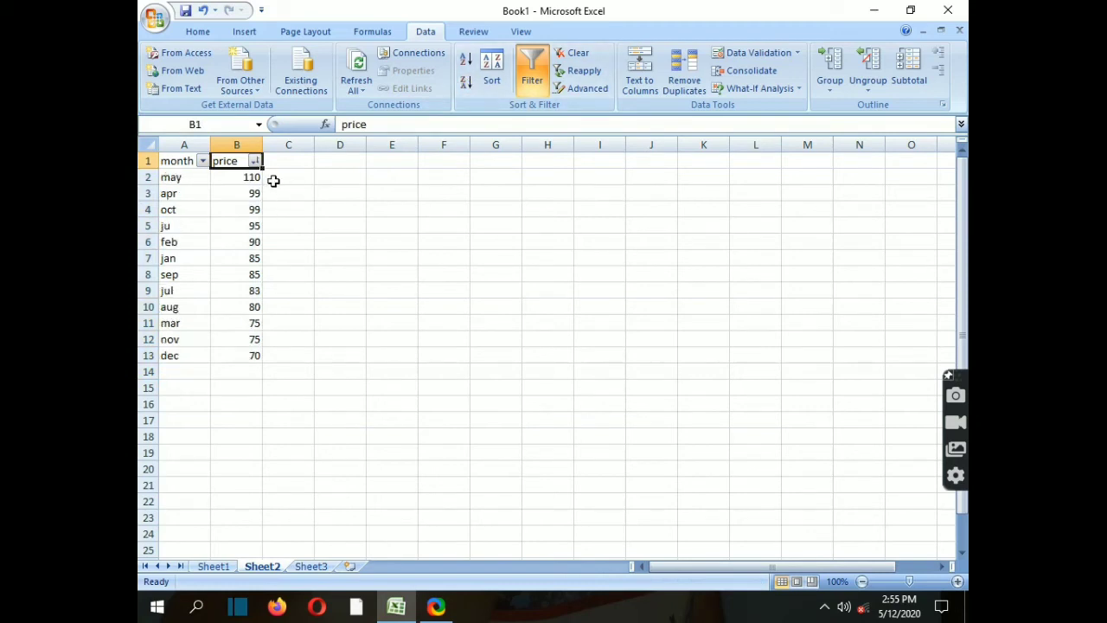
Step: Sort the rows by month name A to Z, then Z to A from A1
click(185, 160)
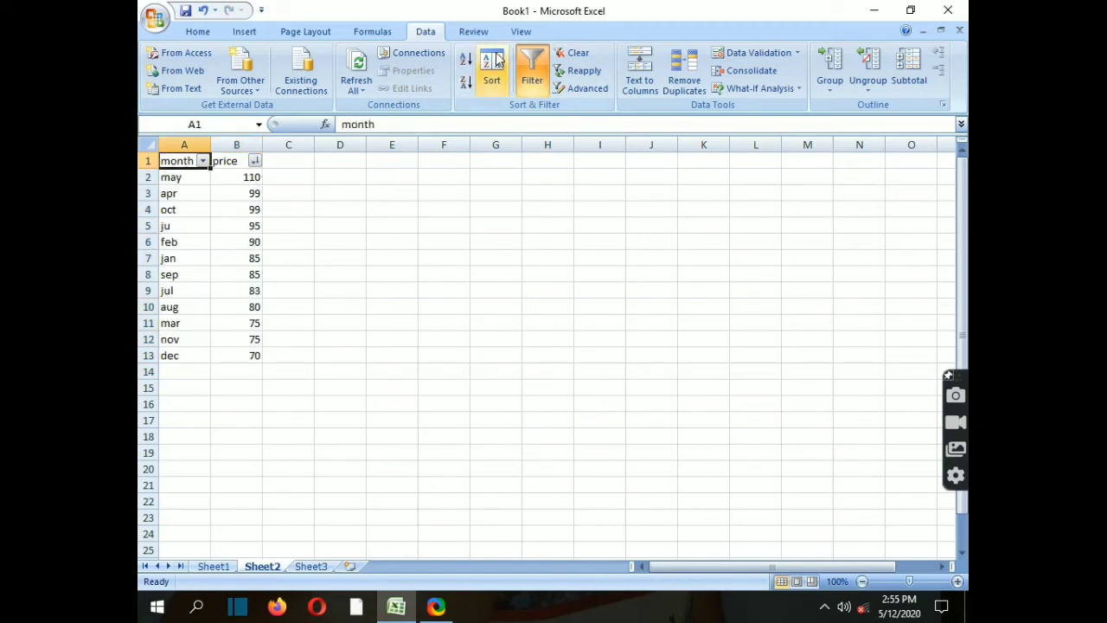
click(467, 62)
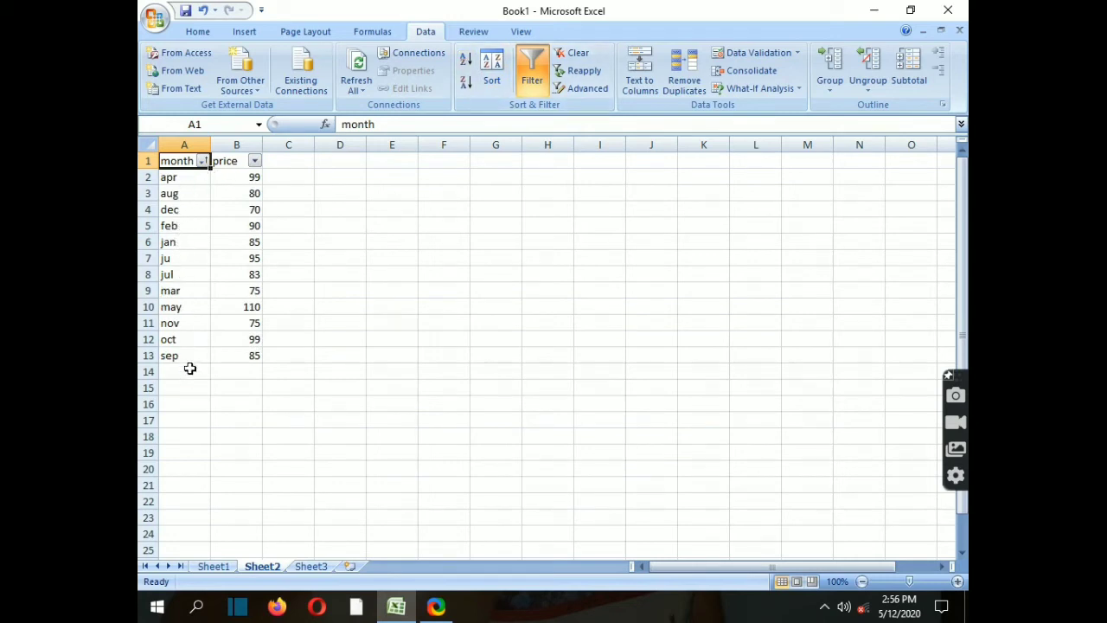
click(465, 82)
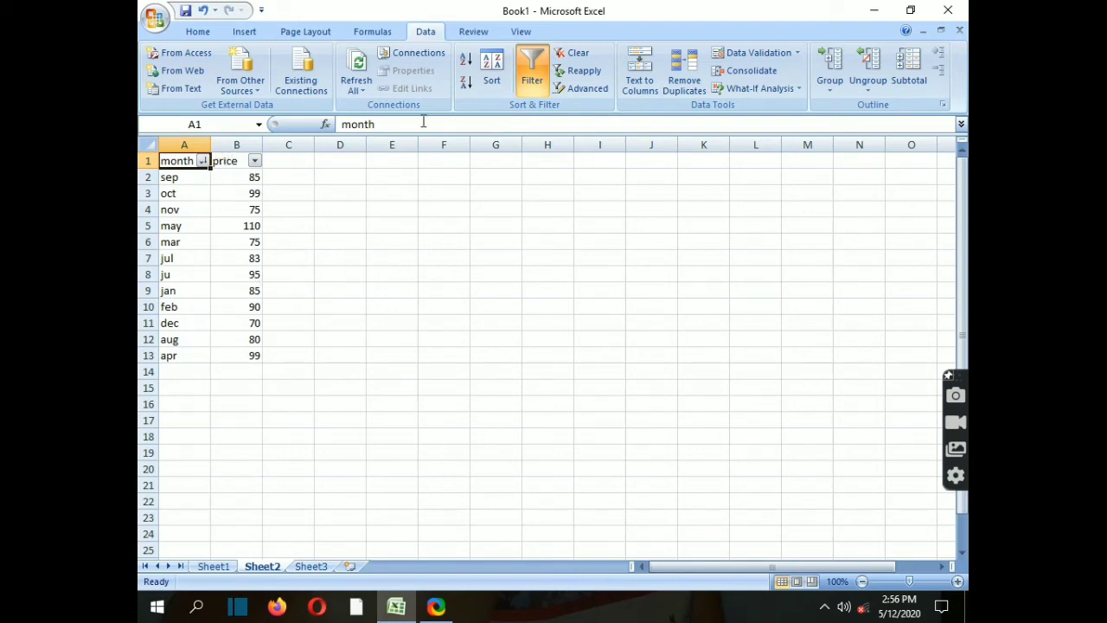
Step: Toggle Filter off and back on twice, leaving filtering enabled
click(532, 69)
click(532, 69)
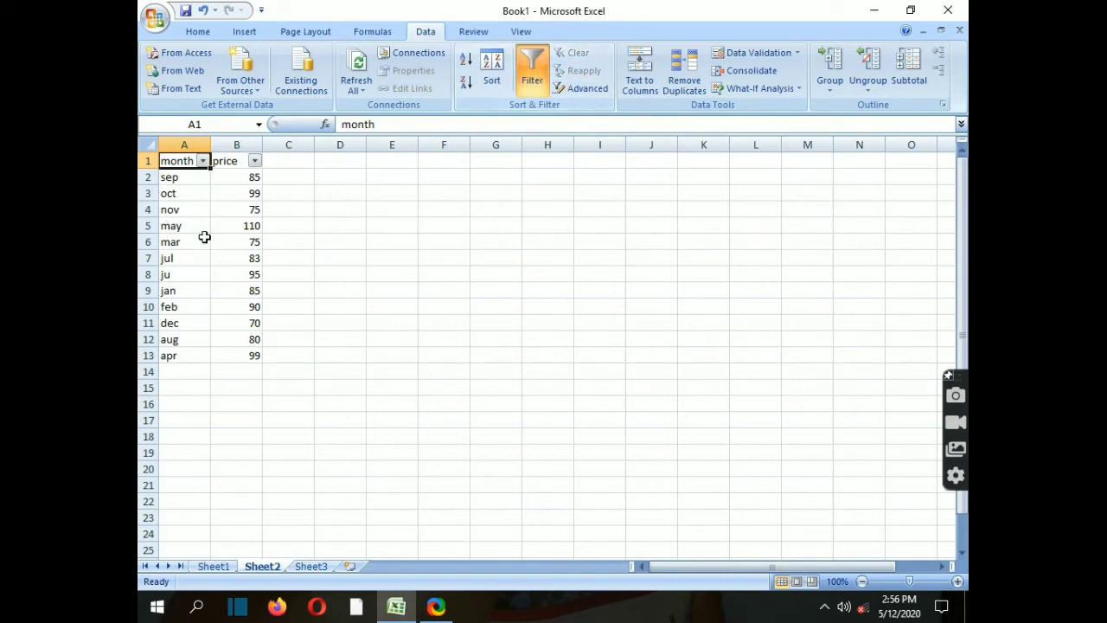
click(222, 161)
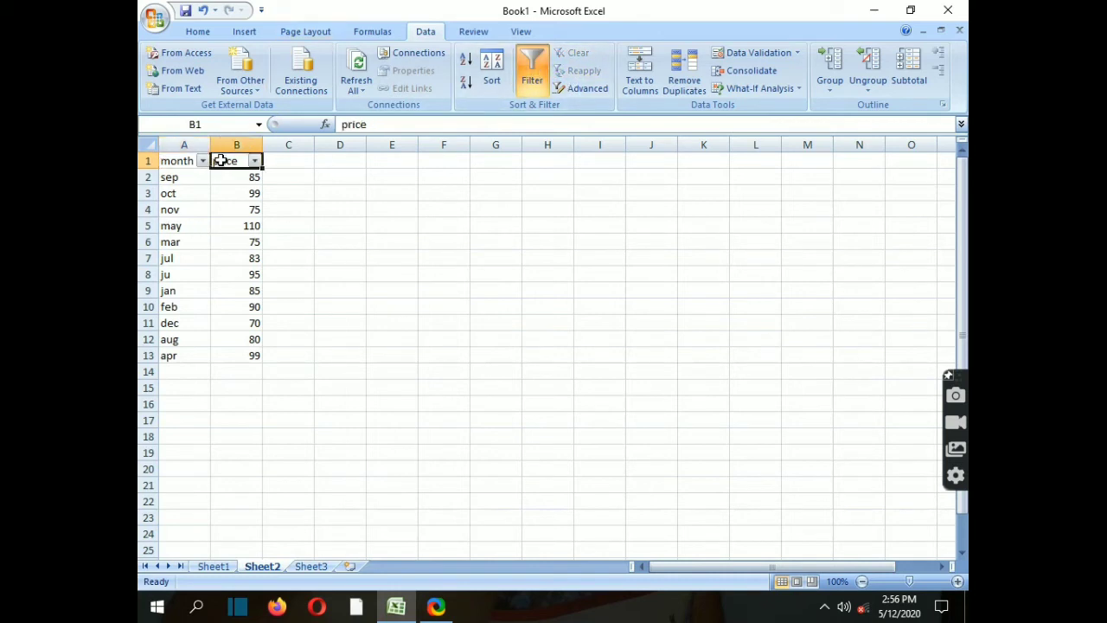
click(524, 62)
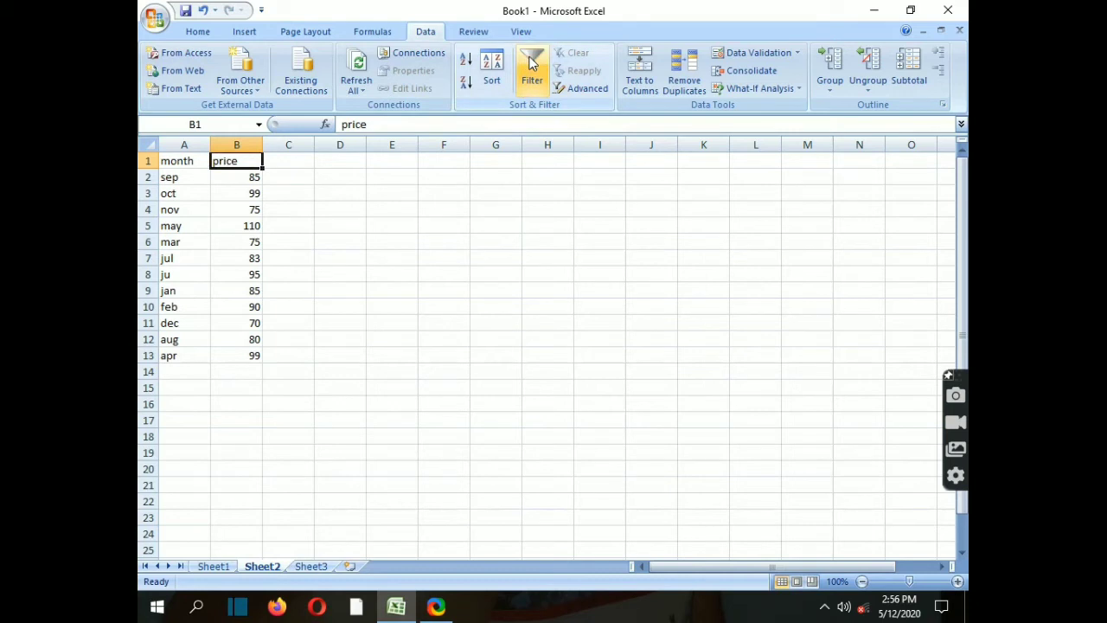
click(533, 62)
Step: Delete the month and price data in A1:B14 along with its filter
drag(178, 160, 248, 368)
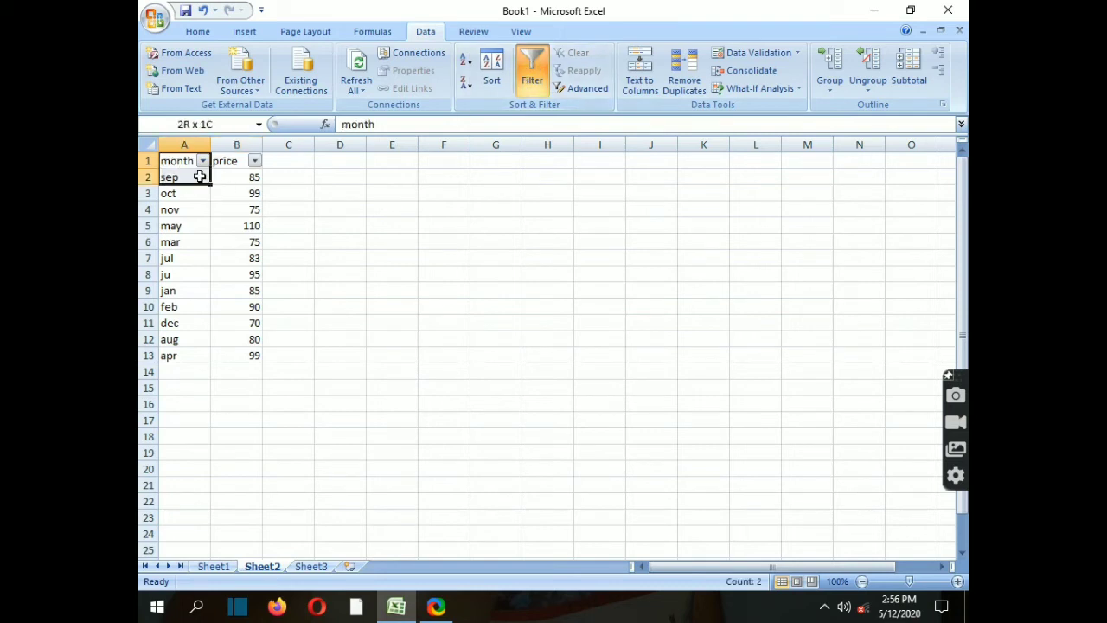
key(Delete)
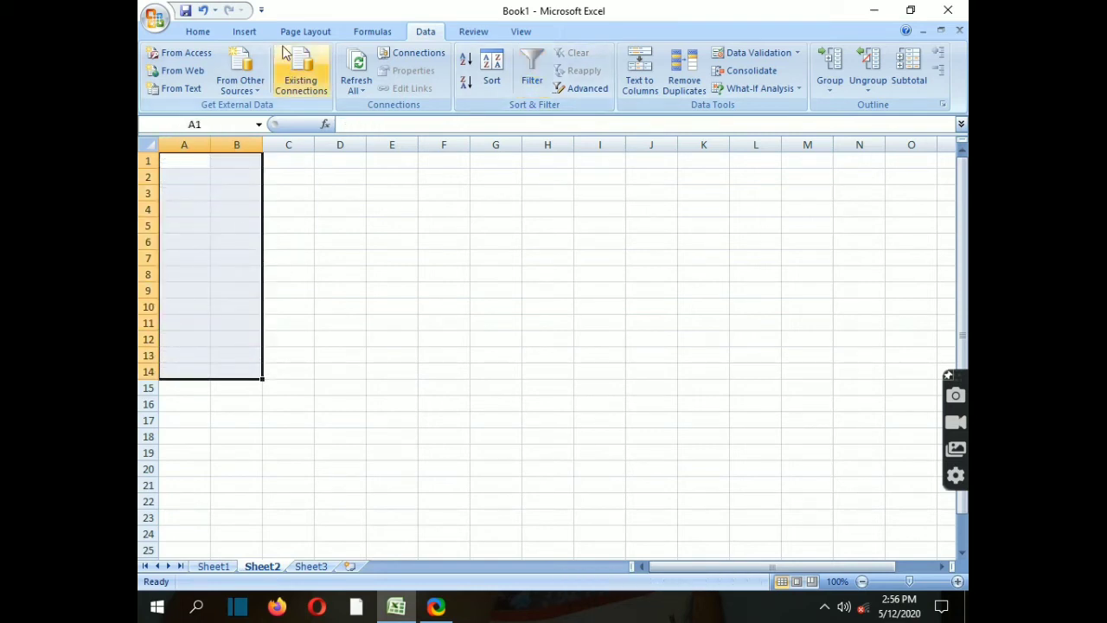
click(201, 33)
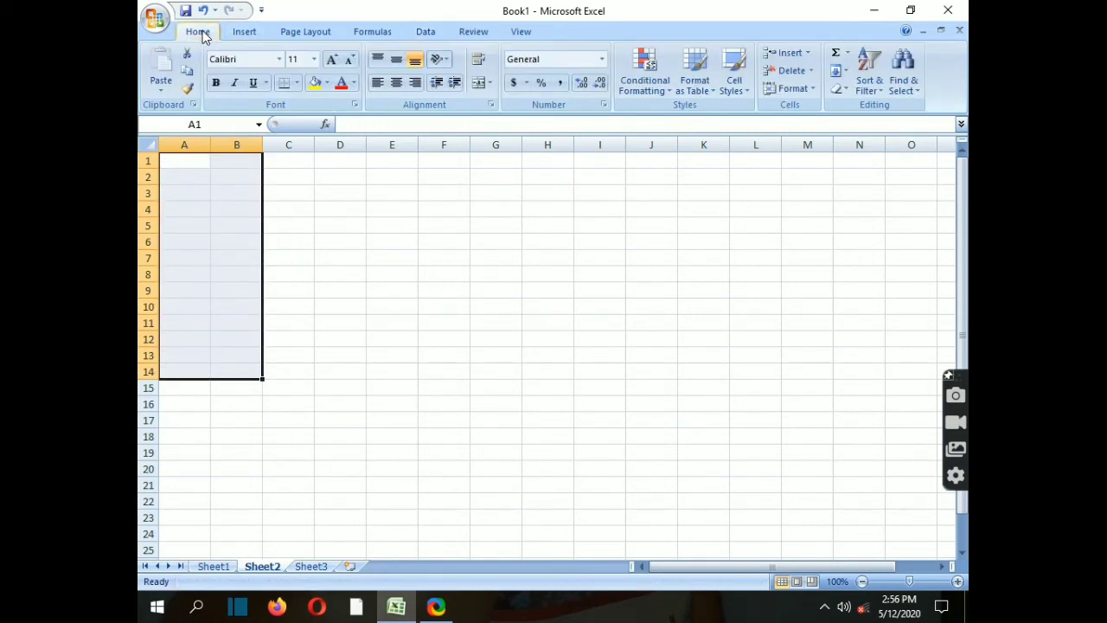
click(309, 204)
click(192, 161)
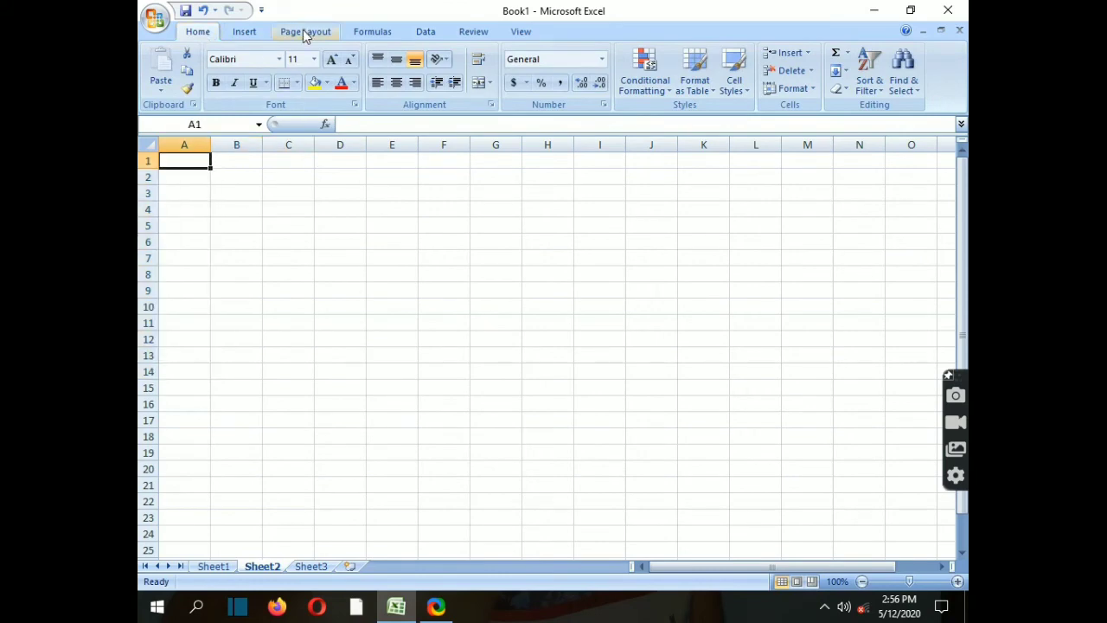
Step: Look through the Page Layout and Formulas tabs, then select cell A1
click(304, 33)
click(363, 34)
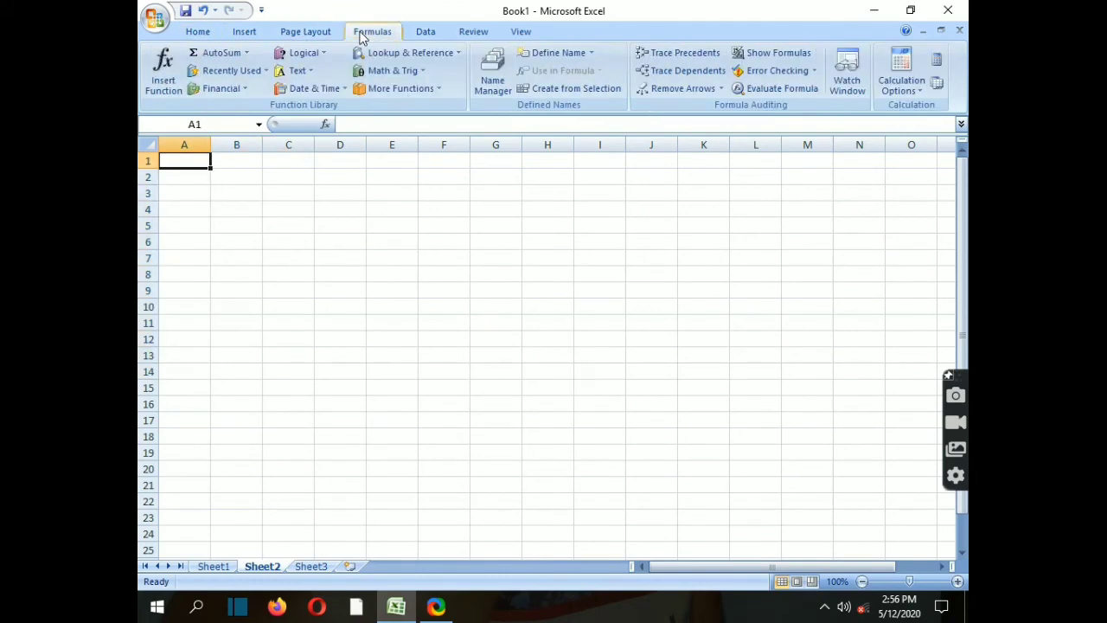
click(208, 33)
click(314, 35)
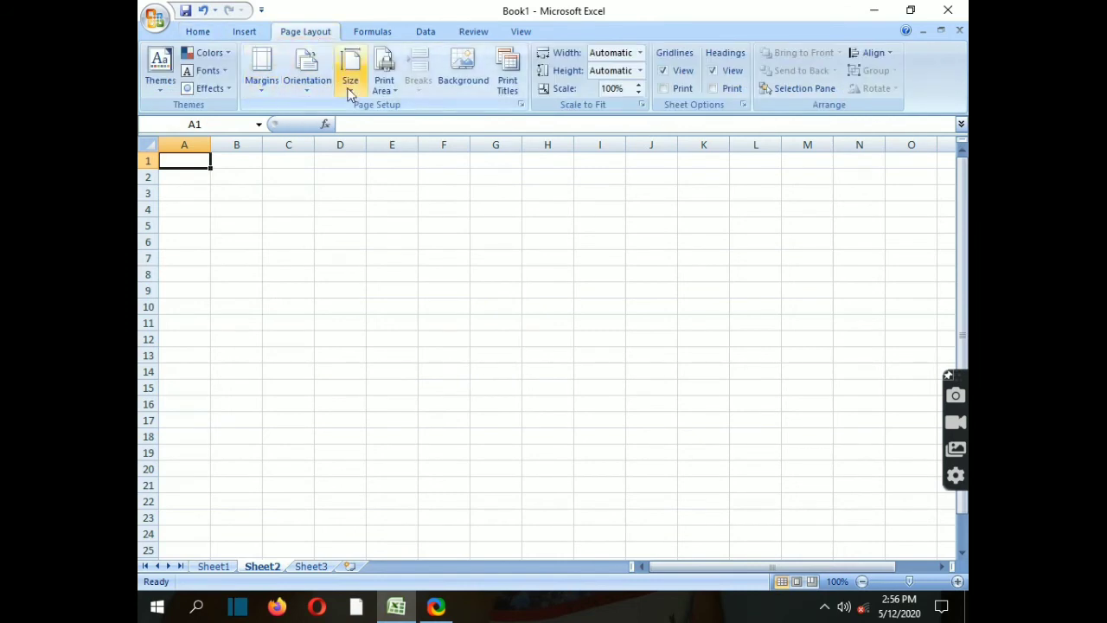
click(327, 273)
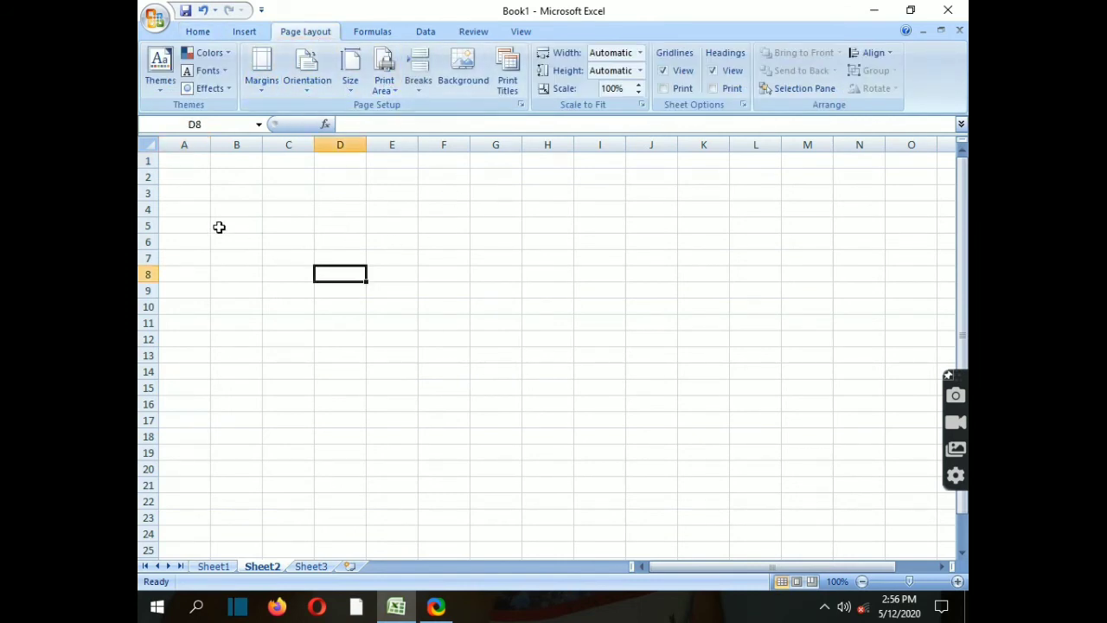
click(178, 159)
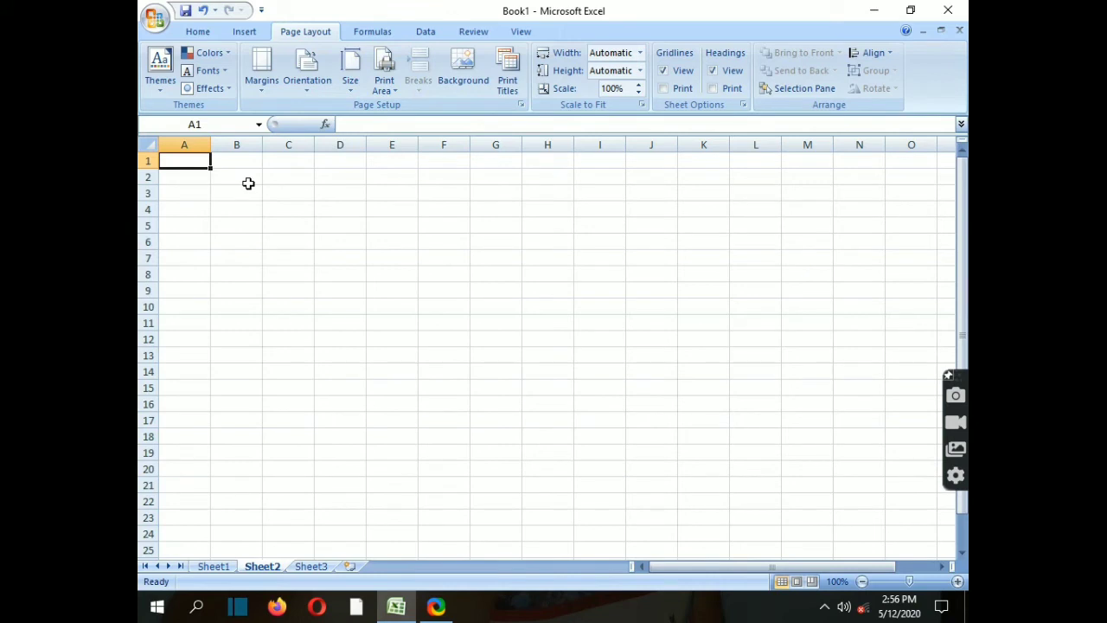
Step: Type scratch text dwedfwsf, sdfsdf, fsdf and sdf into A1, C3, column A cells and B6
text(dwedfwsf)
key(Return)
click(277, 197)
text(sdfsd)
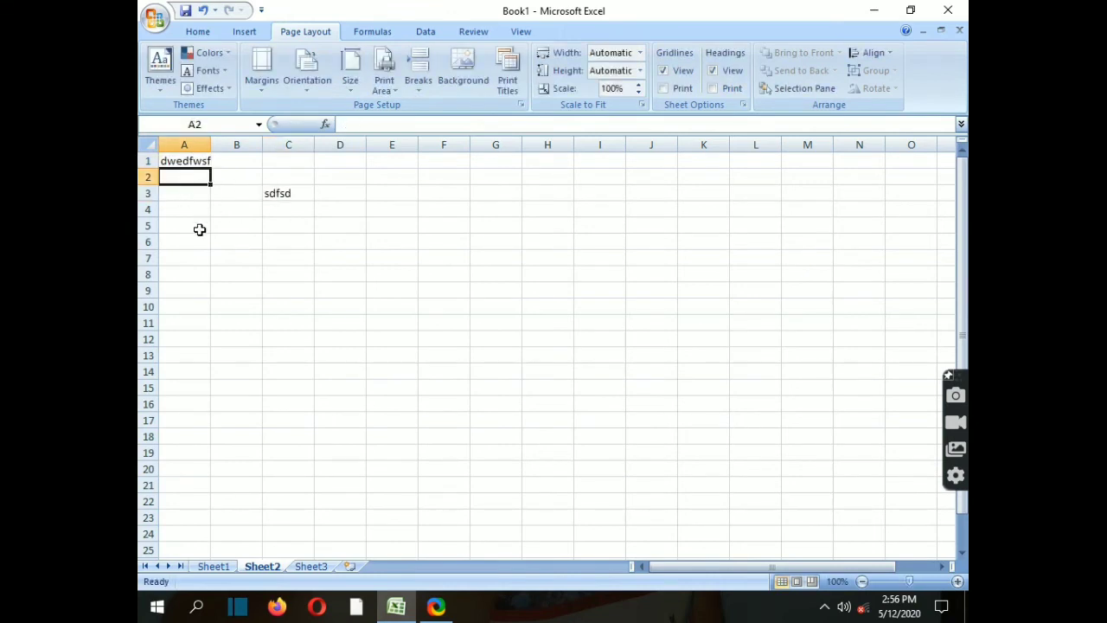
text(f)
click(208, 241)
text(fsdf)
click(205, 193)
text(fsdf)
click(203, 291)
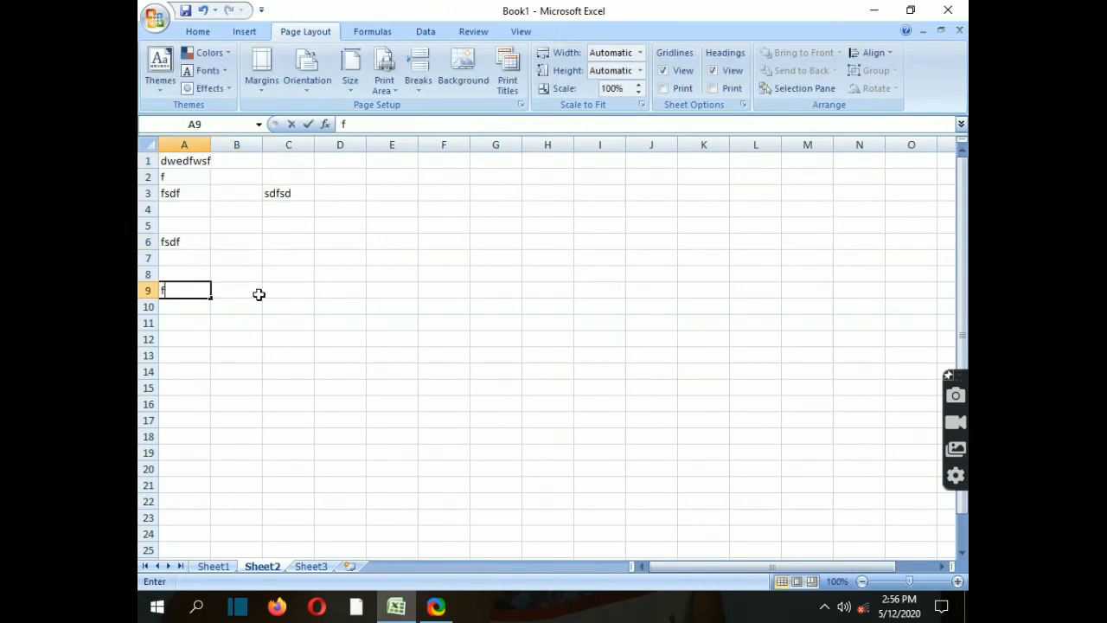
text(sdf)
click(239, 238)
text(sdf)
Step: Add sdf, fsdf and df to A10, C8, A11, C11, B3 and B10
click(195, 306)
text(sdf)
click(250, 292)
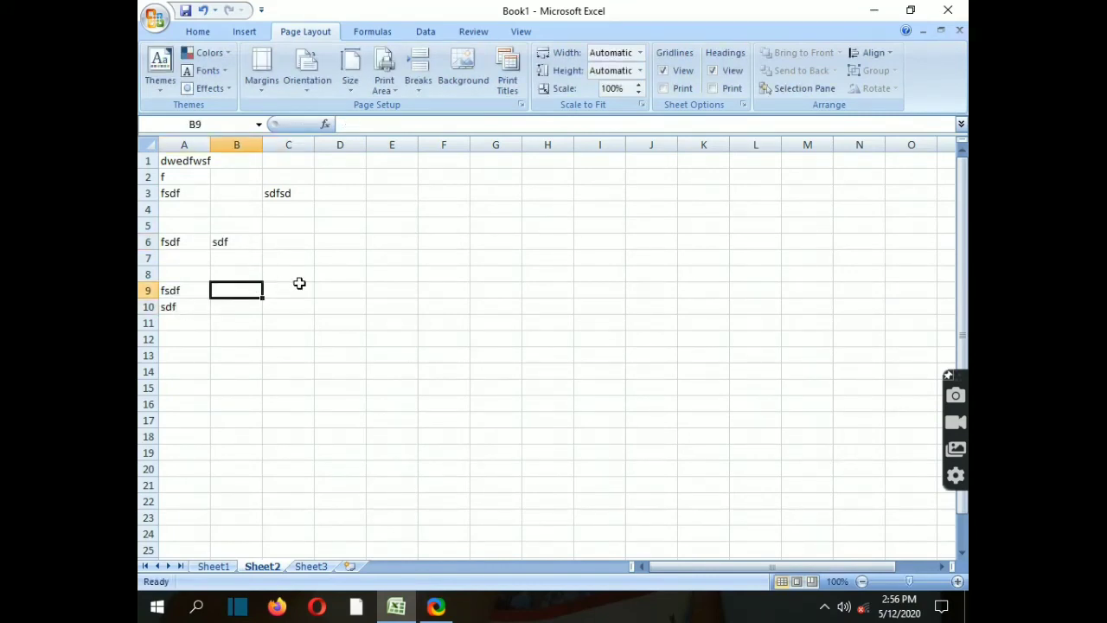
click(295, 275)
text(sdf)
click(194, 322)
text(fsdf)
click(277, 323)
text(sdf)
click(235, 191)
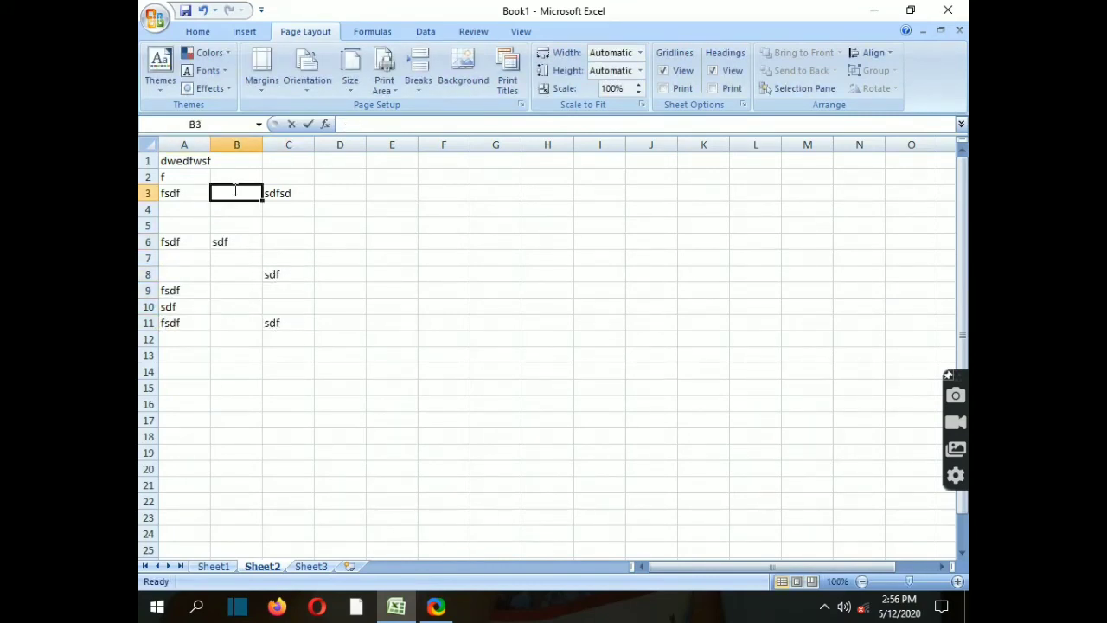
text(sdf)
click(235, 177)
Step: Fill A13, another row-13 cell, D5 and D2 with sdff, fsdf and sdf
text(sdf)
click(234, 306)
text(df)
click(199, 355)
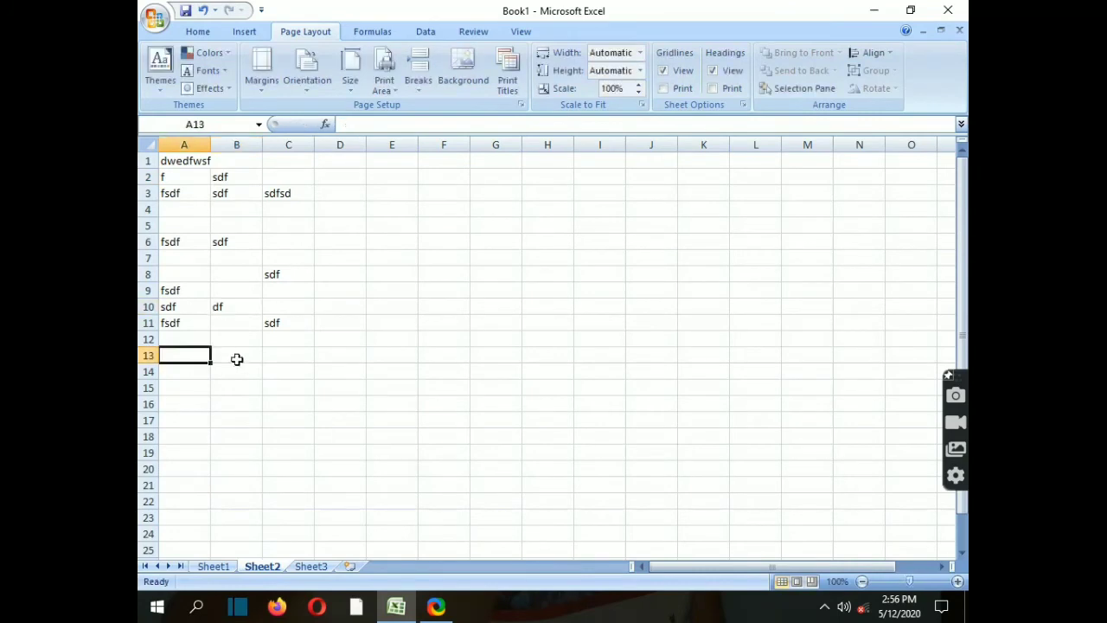
text(sdff)
click(290, 355)
text(fsdf)
click(333, 226)
text(sdf)
click(339, 145)
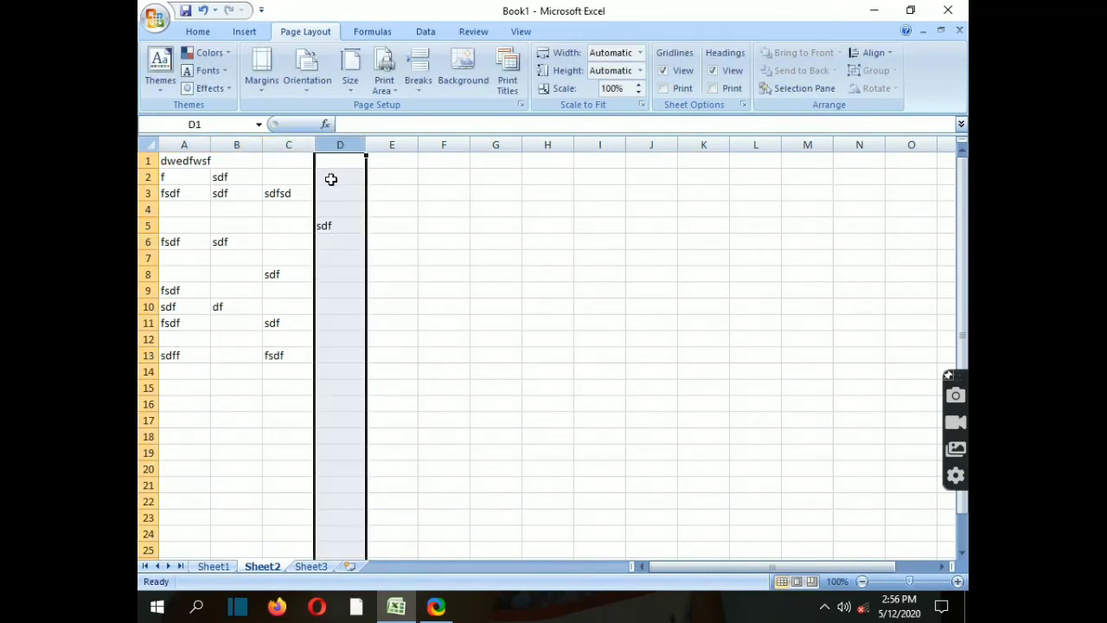
click(330, 179)
text(sdf)
click(495, 291)
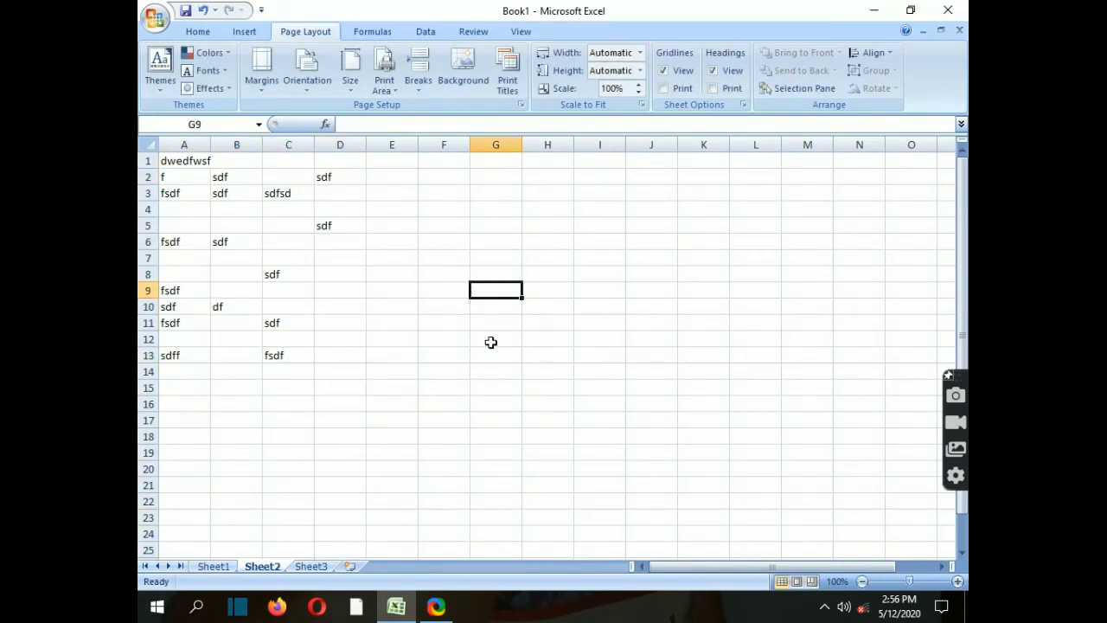
drag(183, 165, 276, 273)
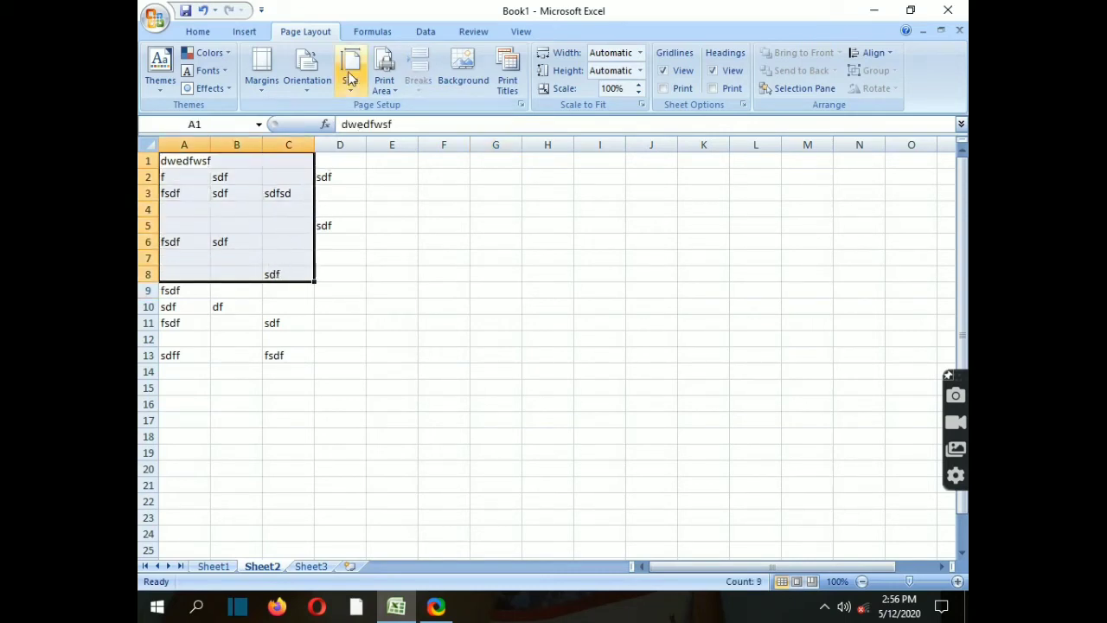
Step: Set the selected A1:C8 block as the Print Area and check it in Print Preview
click(389, 89)
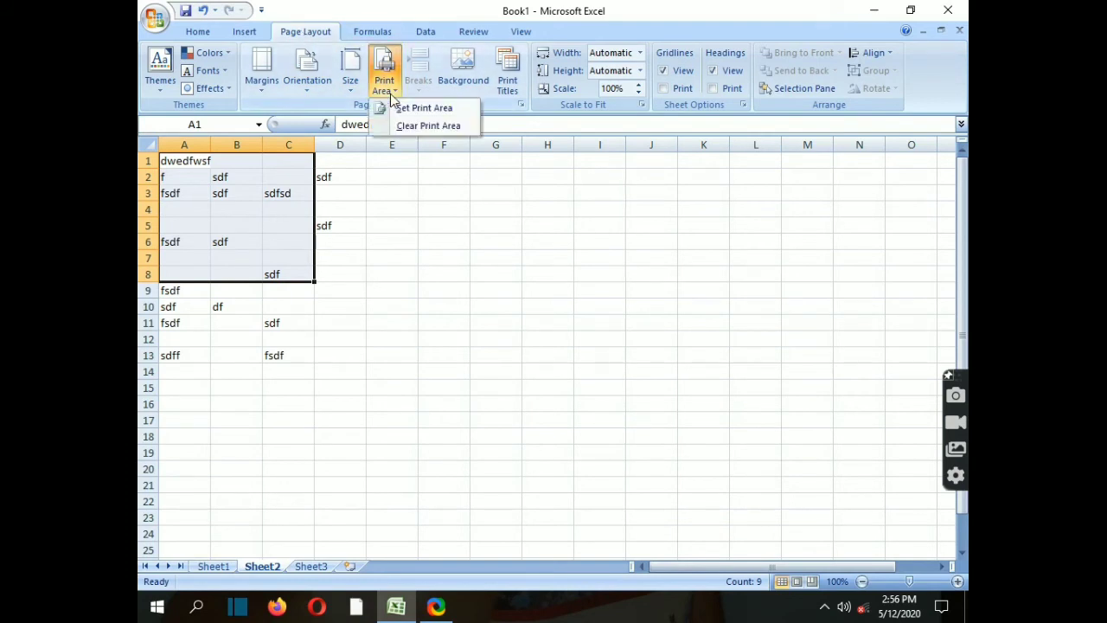
click(434, 110)
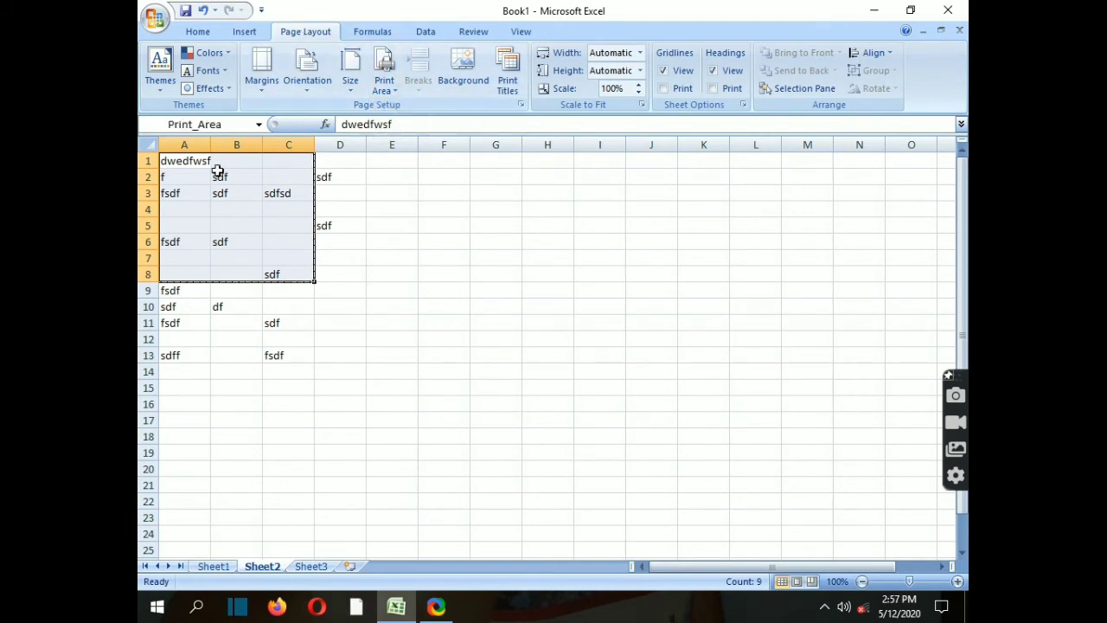
click(157, 21)
mouse_move(195, 234)
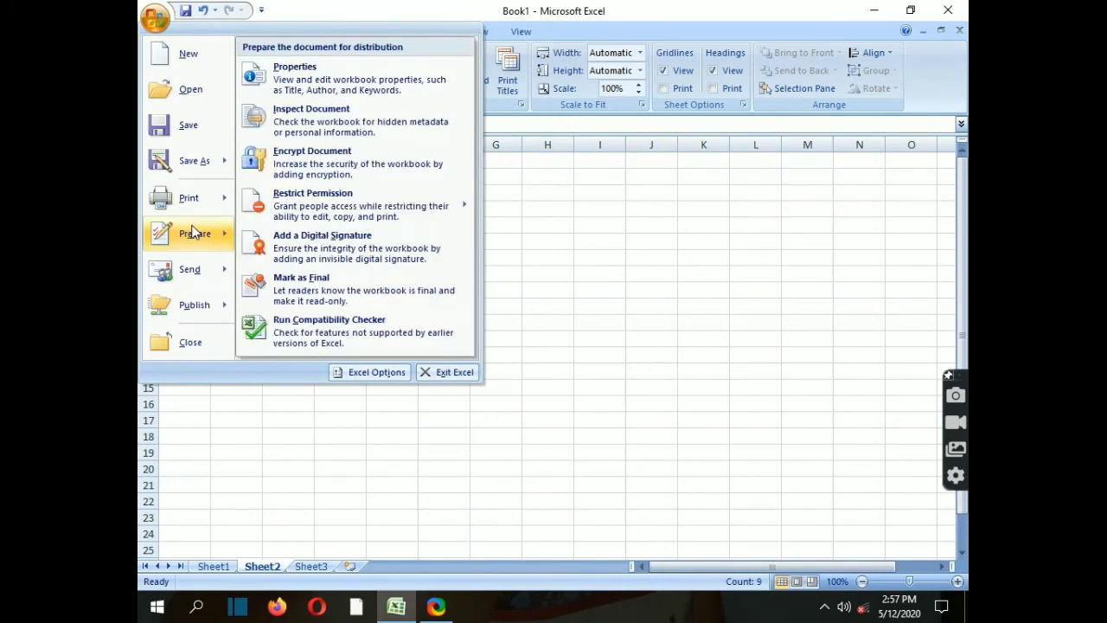
mouse_move(227, 204)
click(285, 216)
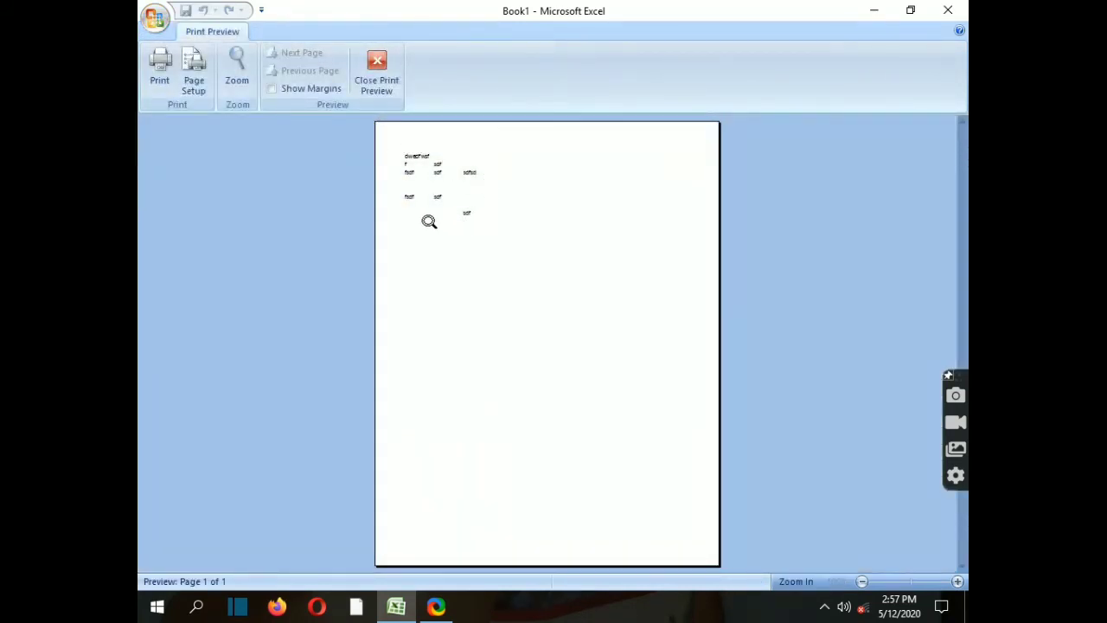
click(386, 74)
click(381, 226)
mouse_move(186, 163)
mouse_down()
mouse_move(279, 215)
mouse_move(303, 270)
mouse_up()
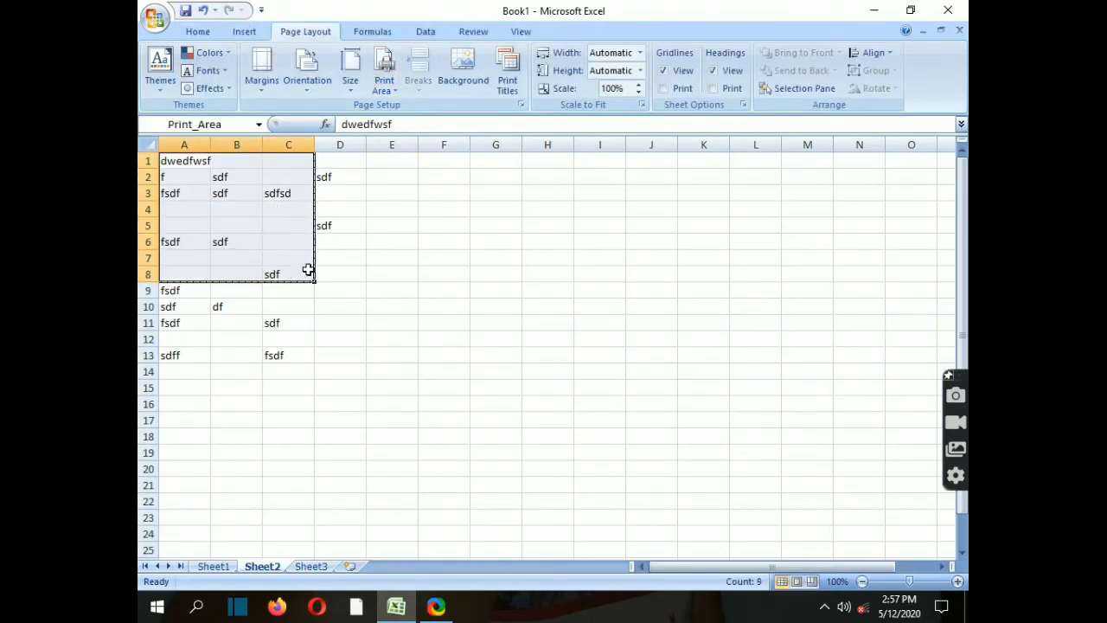
Step: Clear the Print Area and view the zoomed print preview showing all A1:D13 scratch text
click(397, 92)
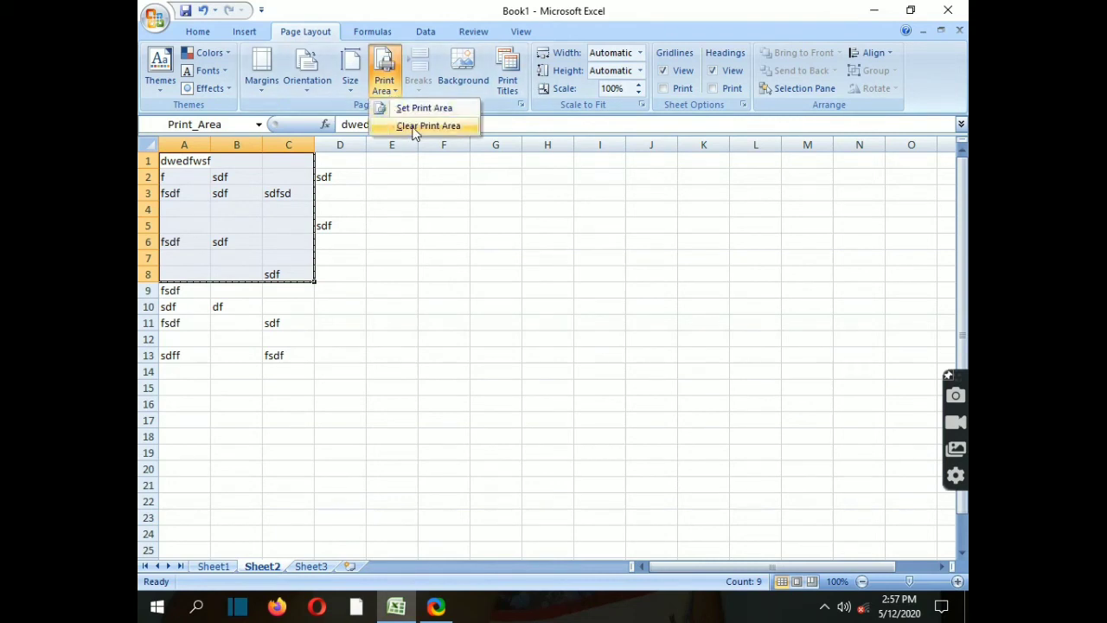
click(413, 128)
click(394, 241)
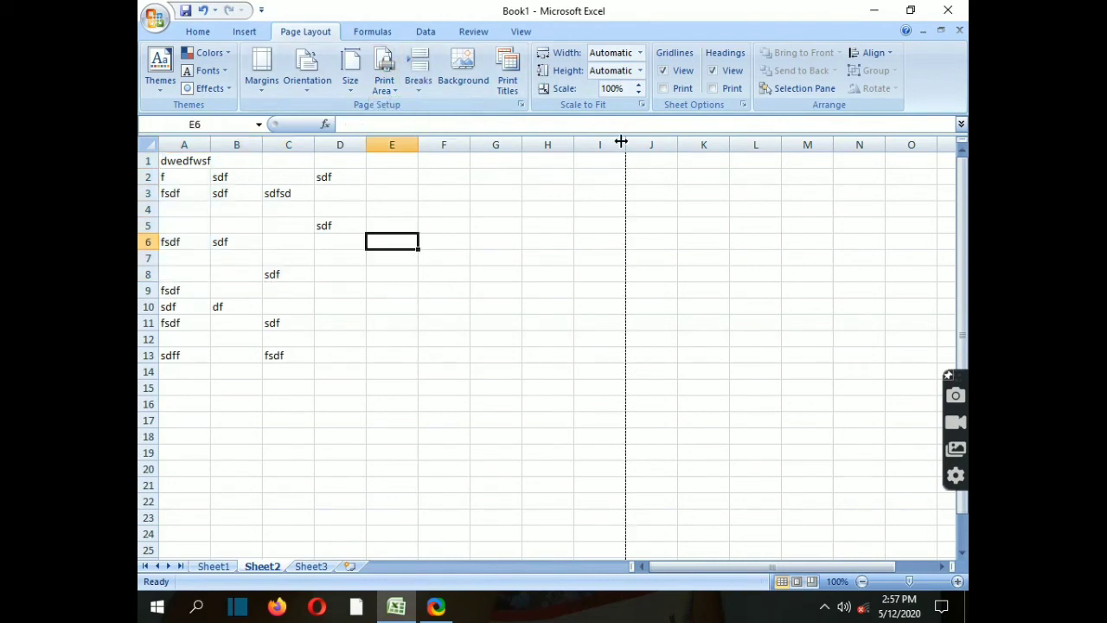
click(154, 17)
mouse_move(219, 212)
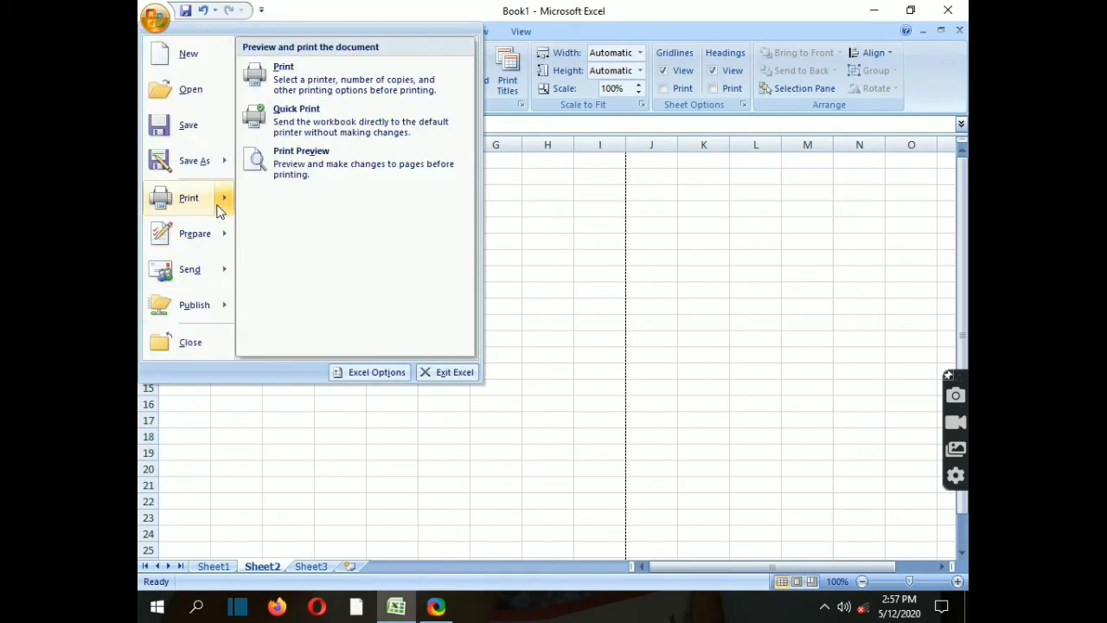
click(354, 178)
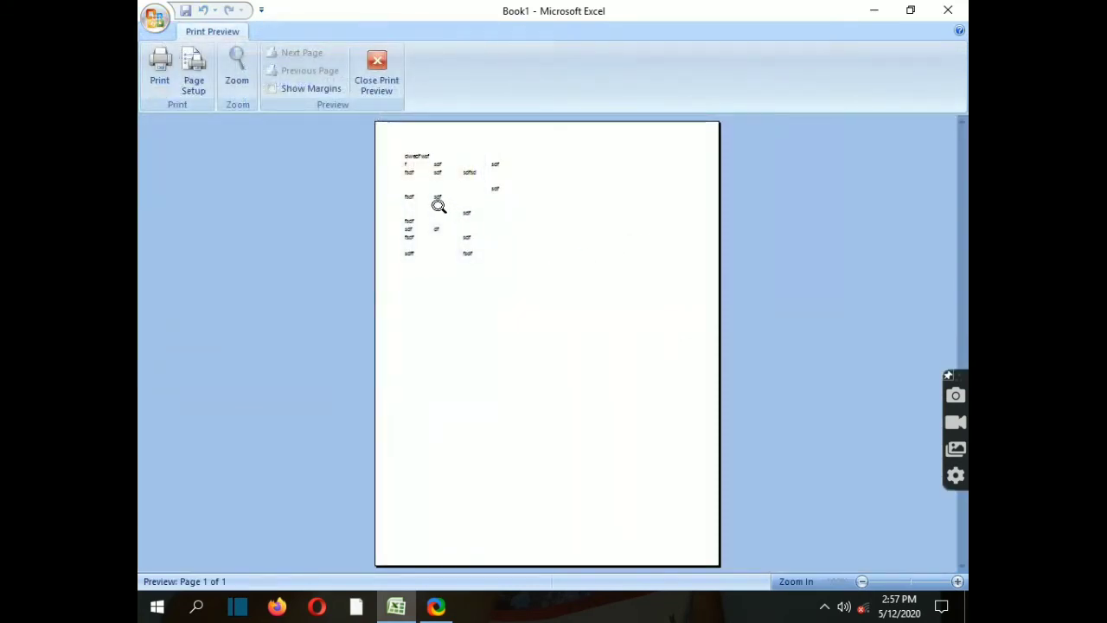
click(468, 159)
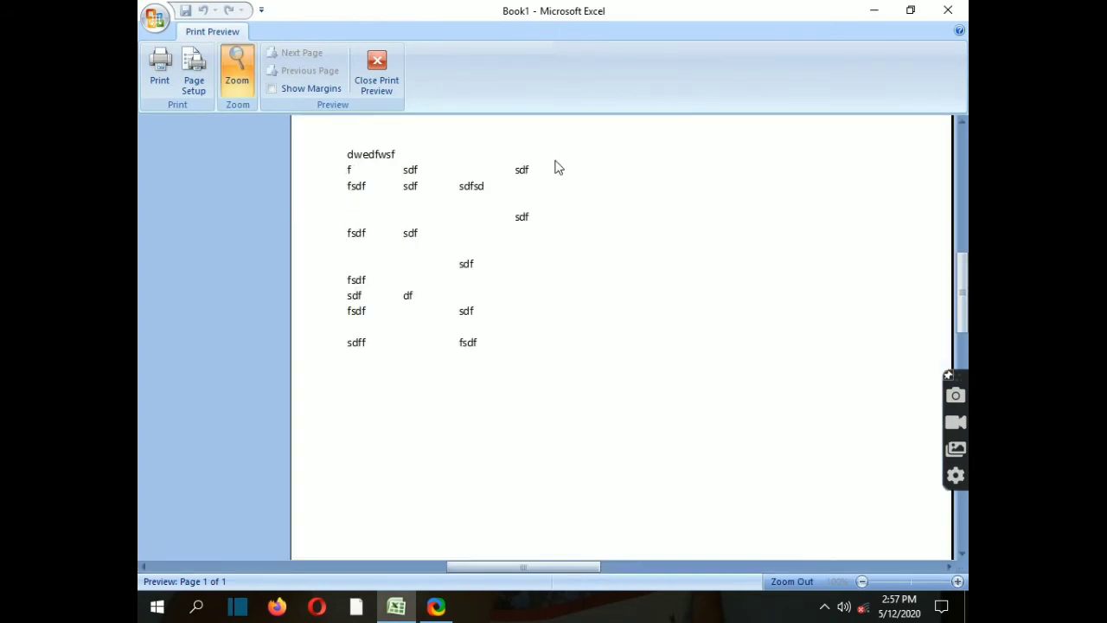
click(386, 80)
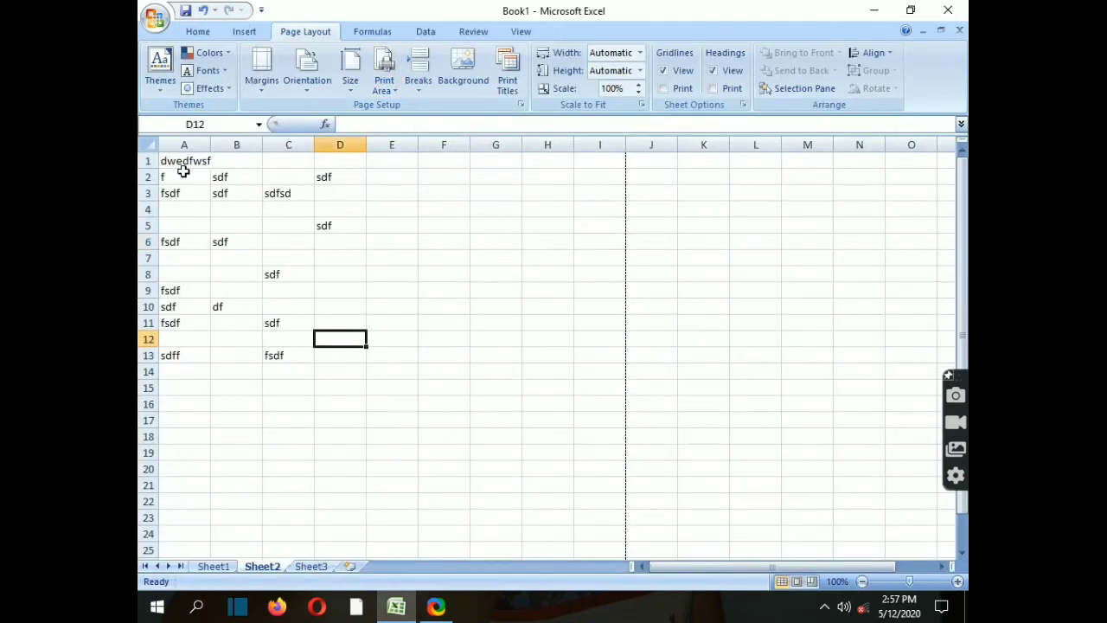
Step: Apply All Borders to the scratch data range A1:D13
drag(167, 162, 328, 354)
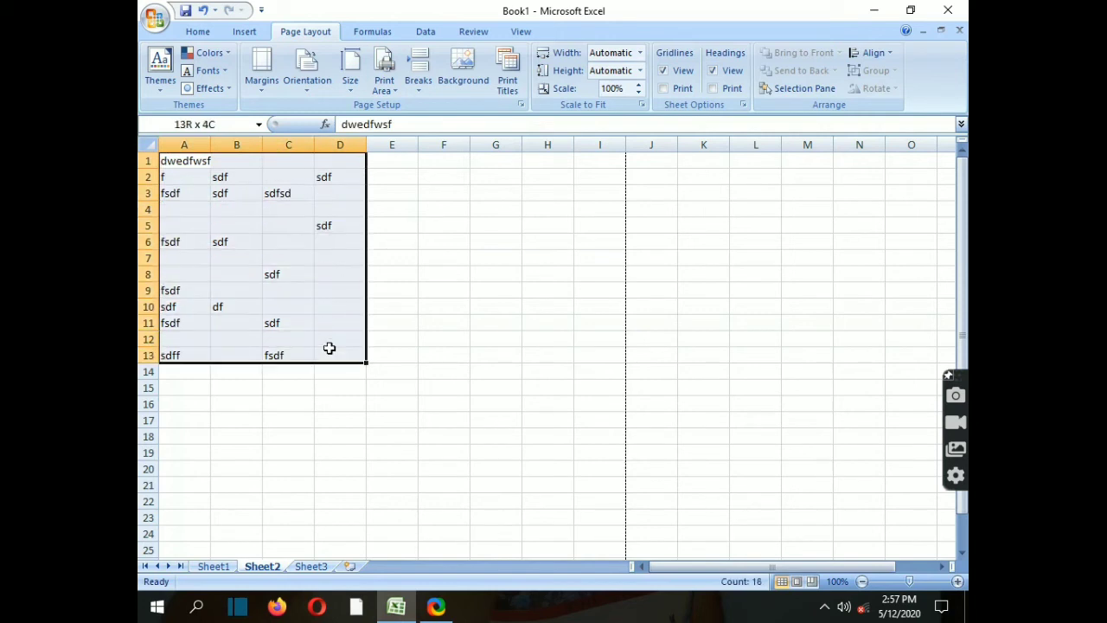
click(198, 33)
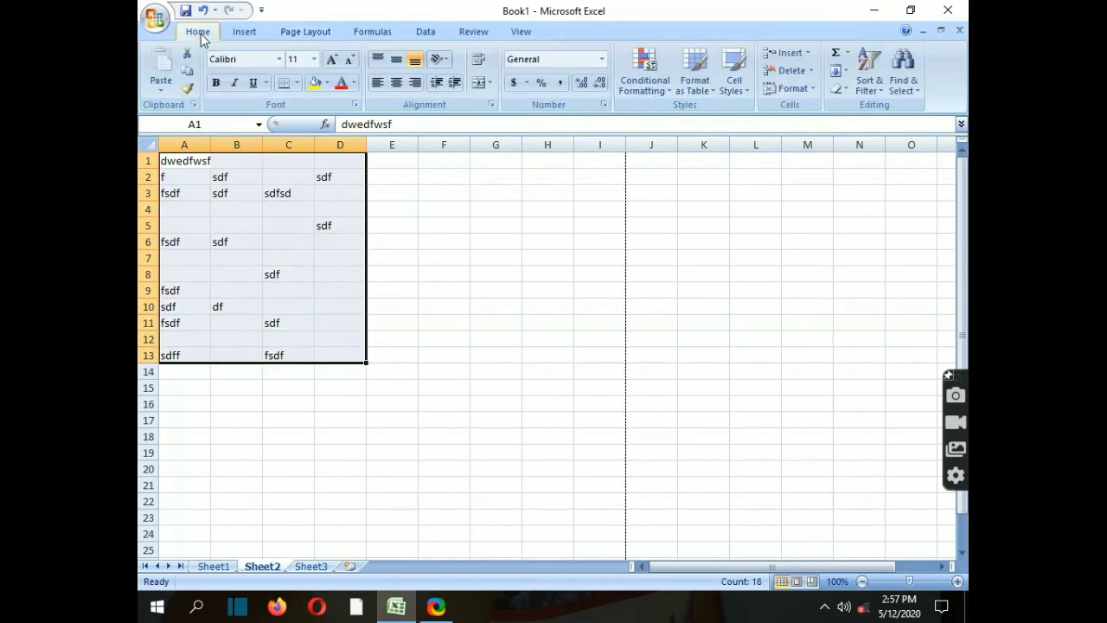
click(295, 85)
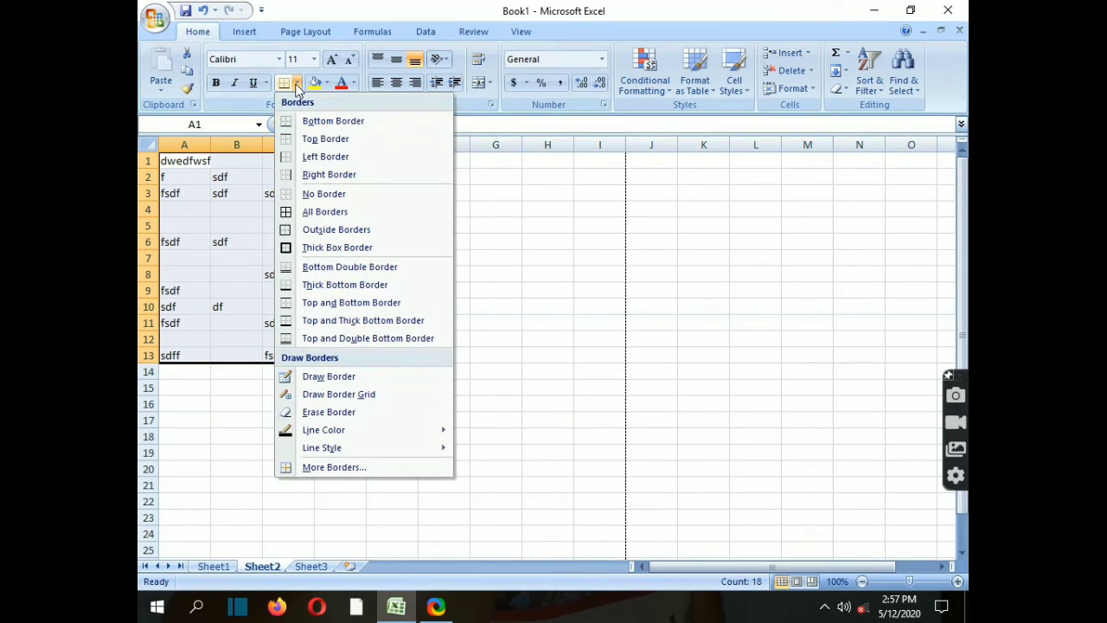
click(341, 216)
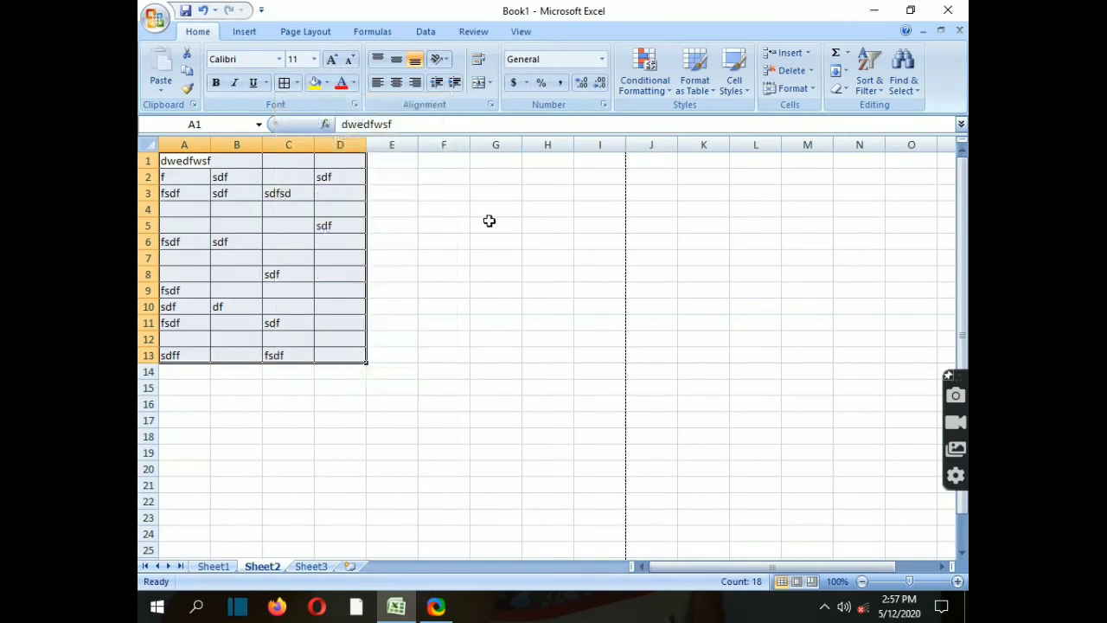
click(490, 221)
Step: View the bordered table in Print Preview
click(154, 18)
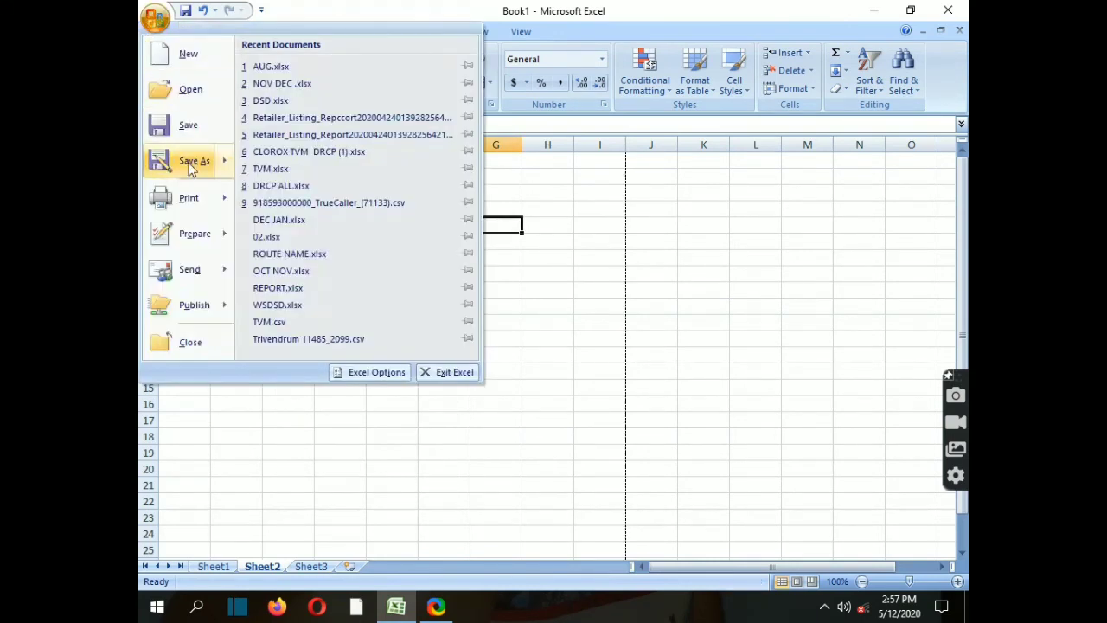
mouse_move(186, 197)
click(312, 166)
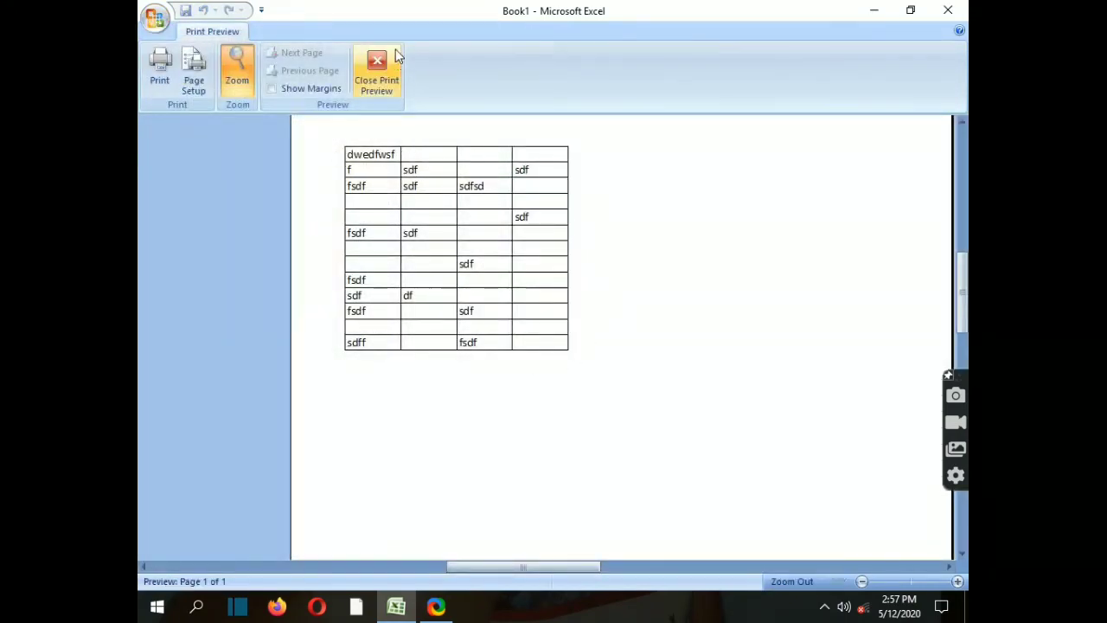
Step: Close Print Preview and remove all borders from the table range A1:D14
click(386, 85)
click(232, 205)
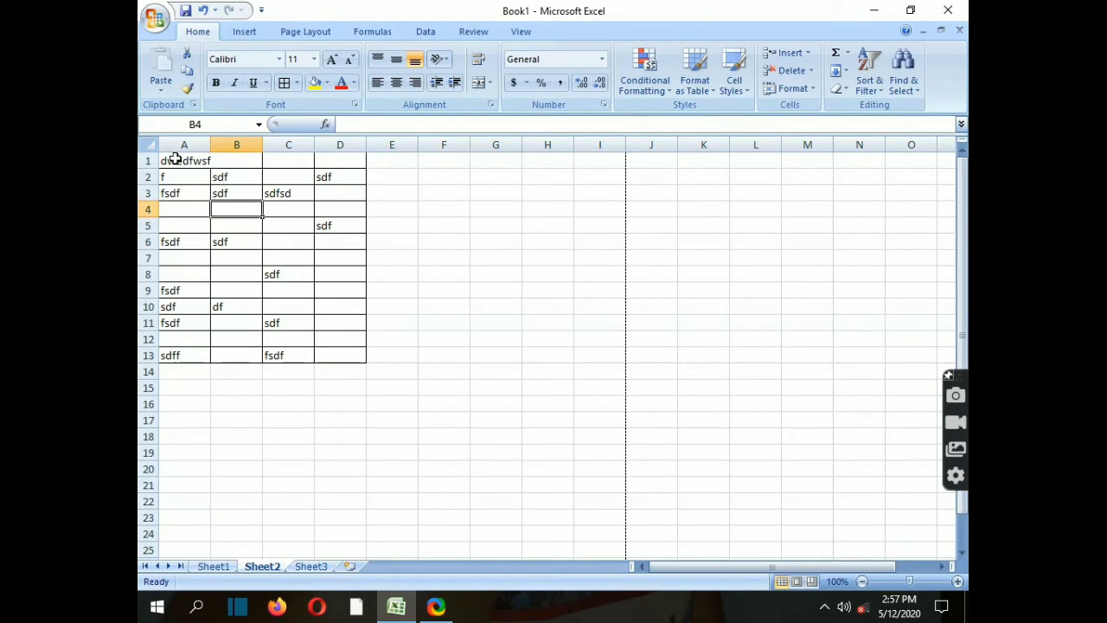
drag(190, 159, 340, 371)
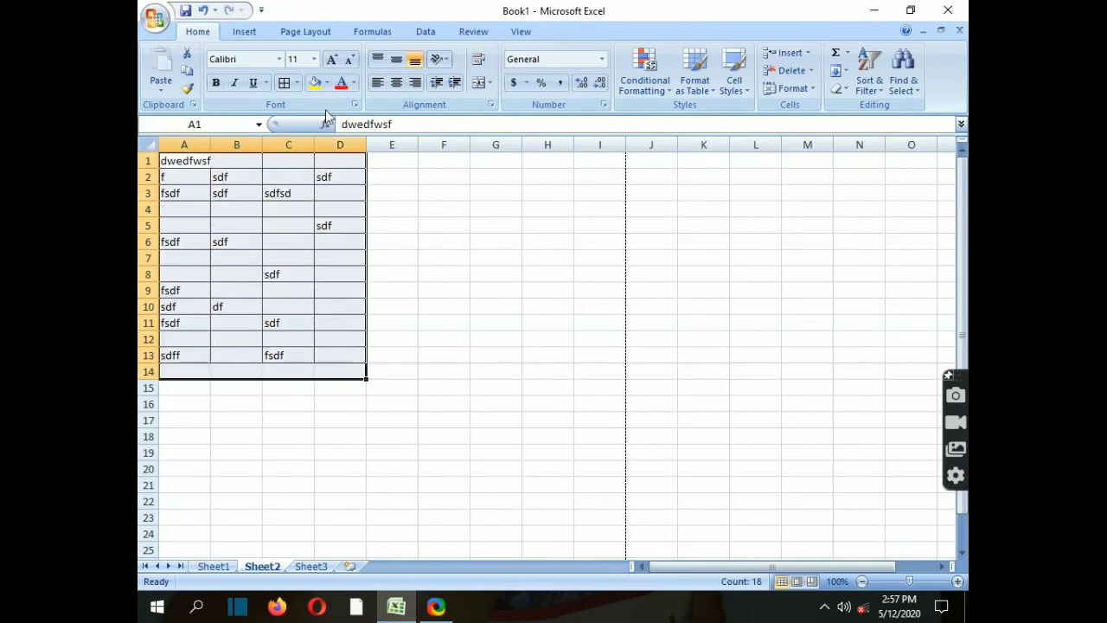
click(295, 83)
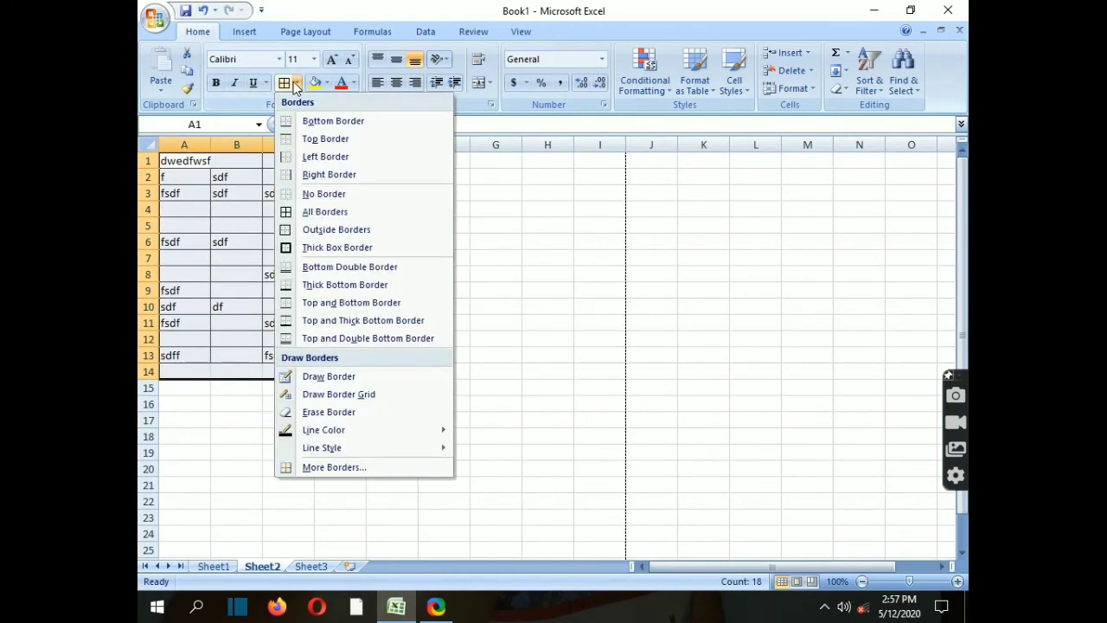
click(340, 193)
click(432, 223)
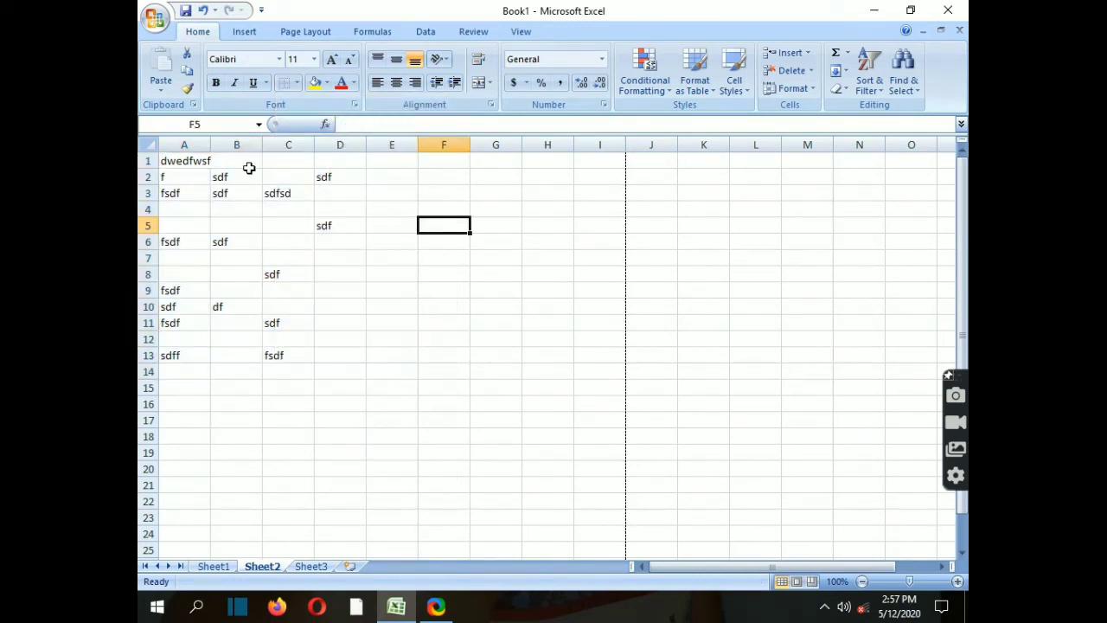
Step: Add a left border to cells B1:B13
drag(249, 167, 247, 352)
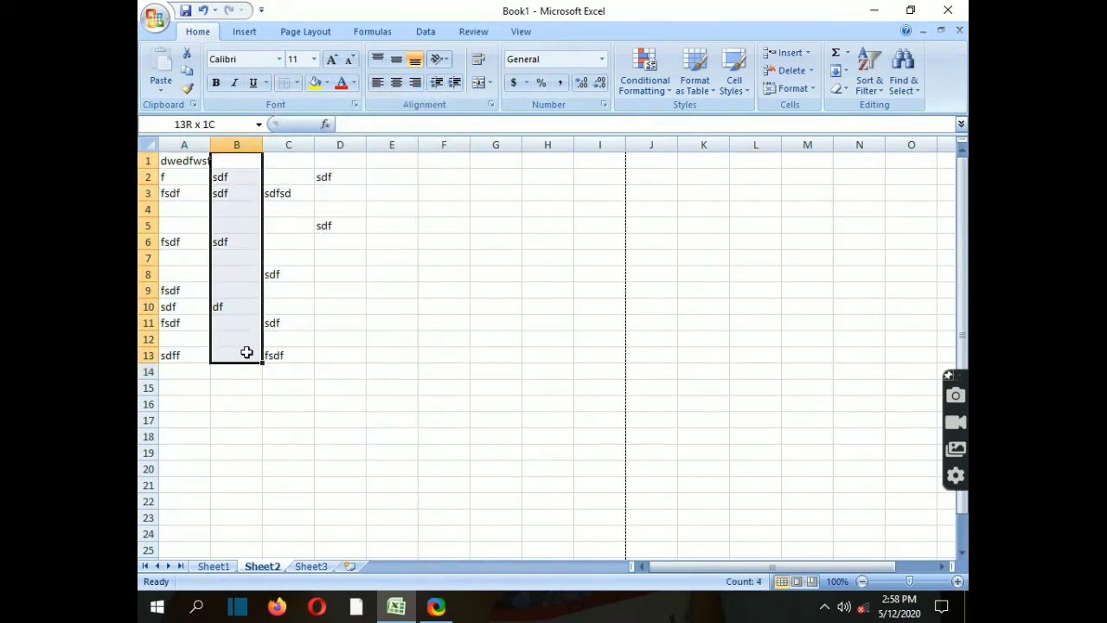
click(295, 83)
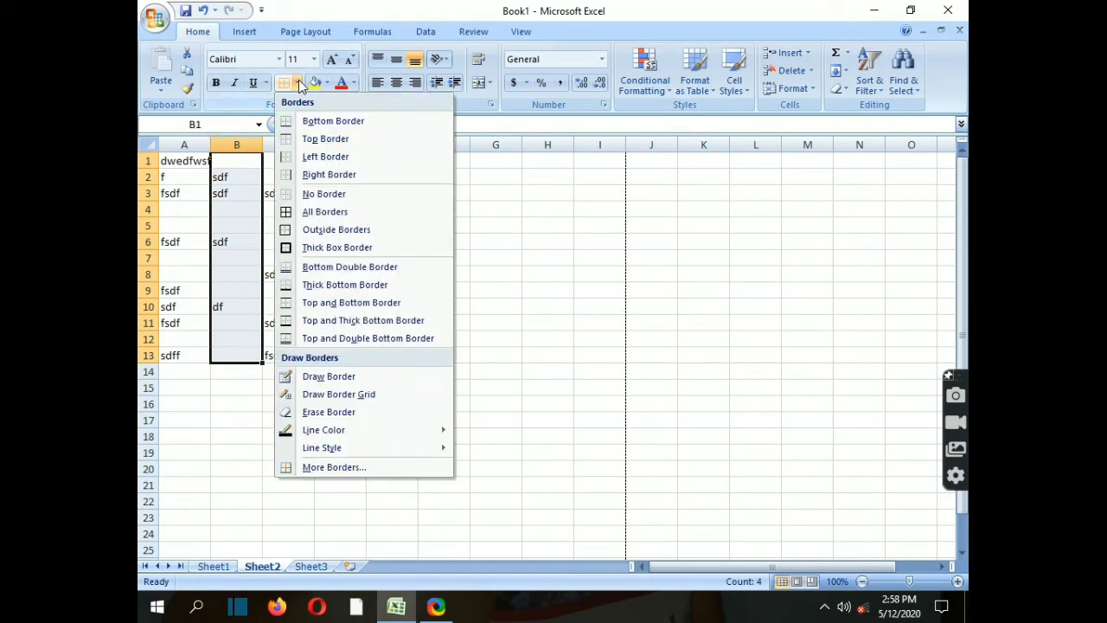
click(353, 156)
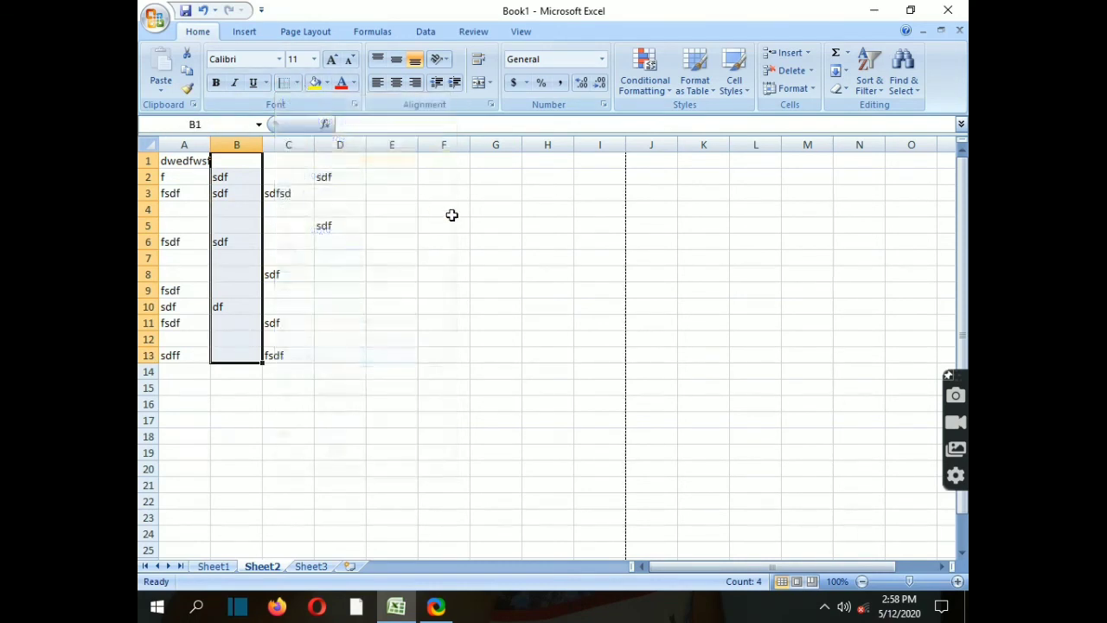
click(453, 214)
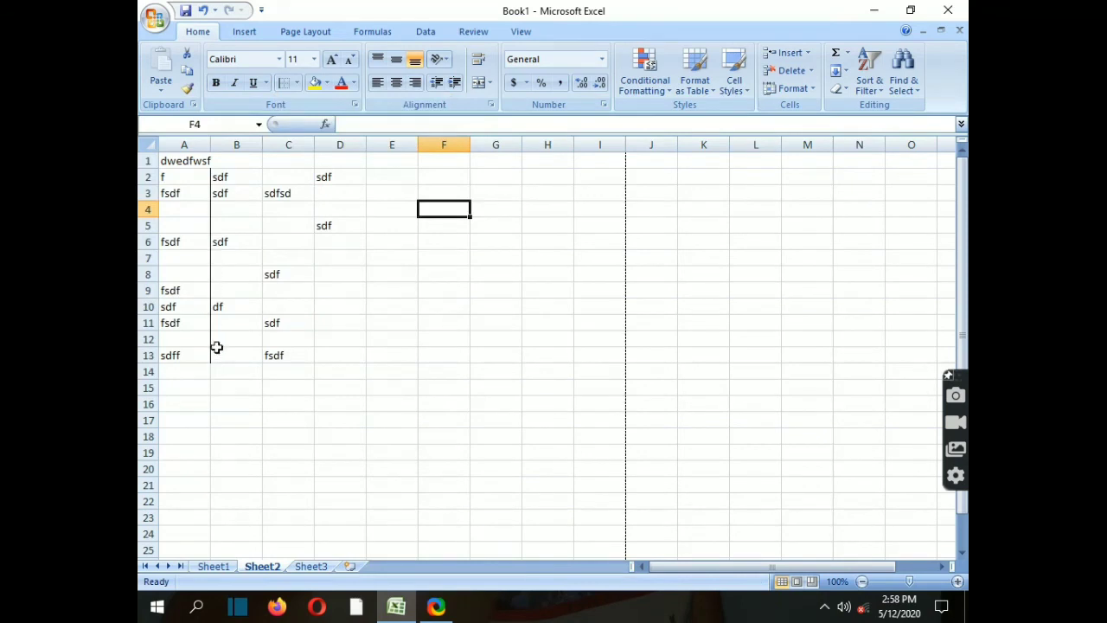
Step: Outline the whole of column B with a thick box border
drag(251, 147, 257, 297)
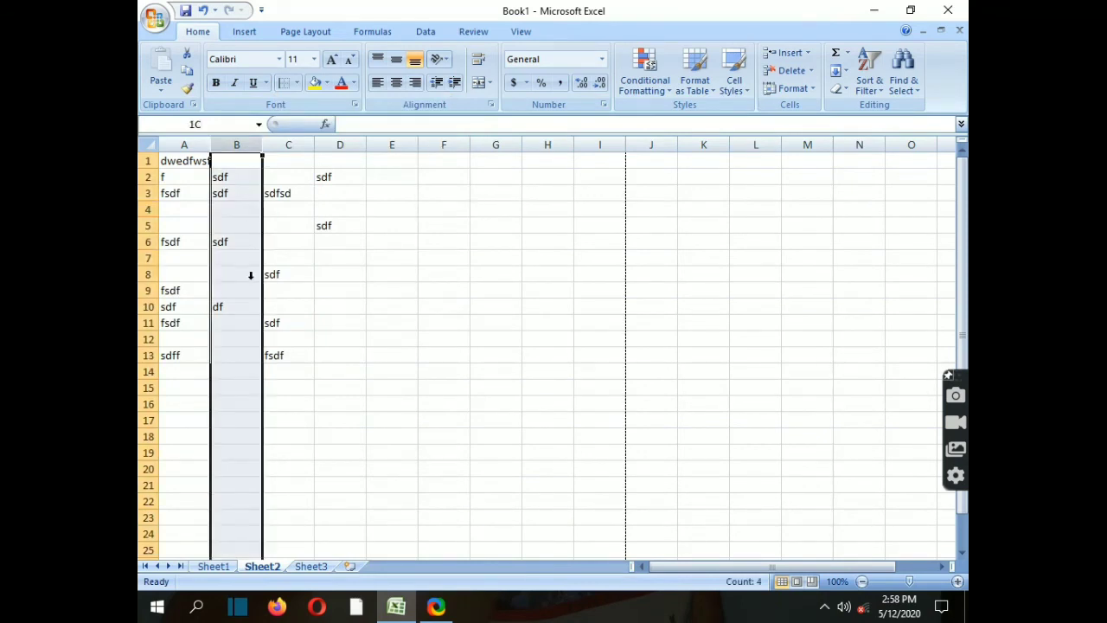
click(296, 83)
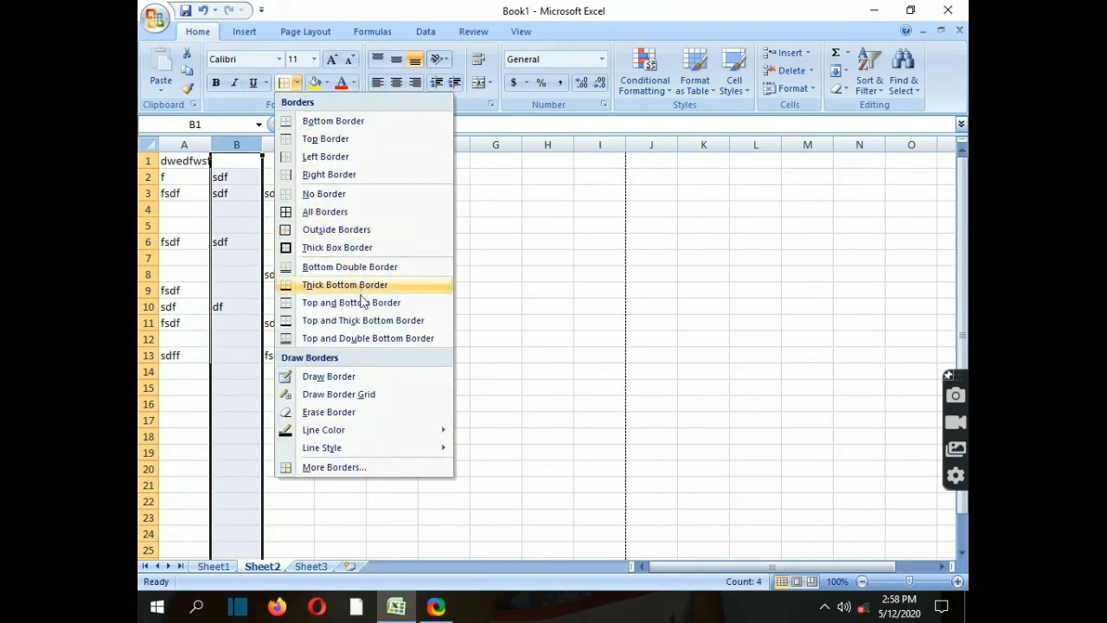
click(357, 254)
click(289, 210)
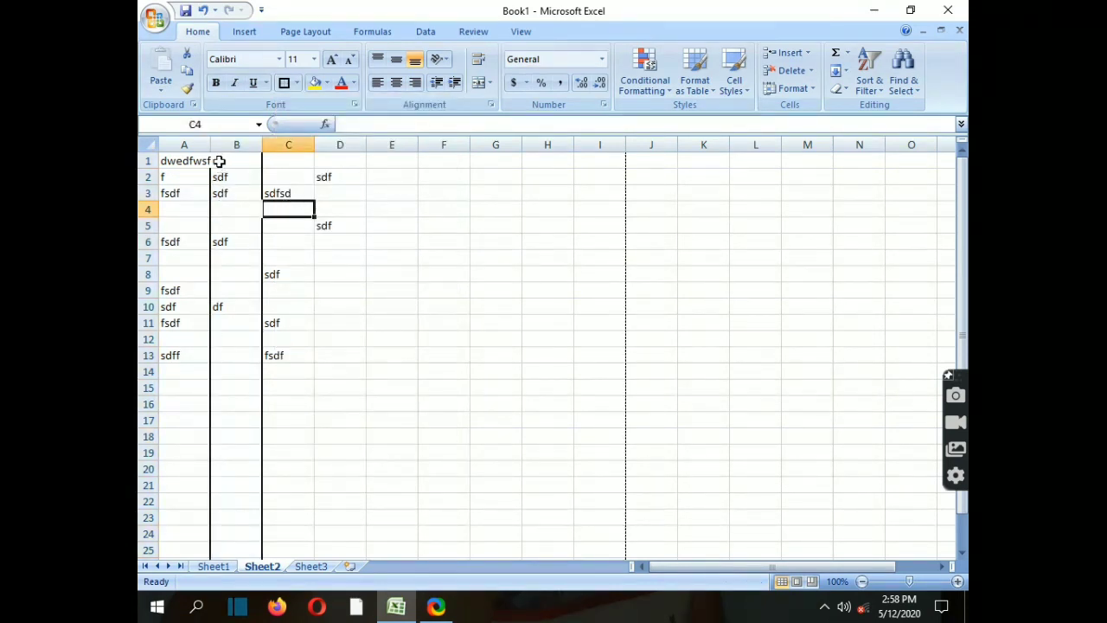
drag(220, 178, 234, 290)
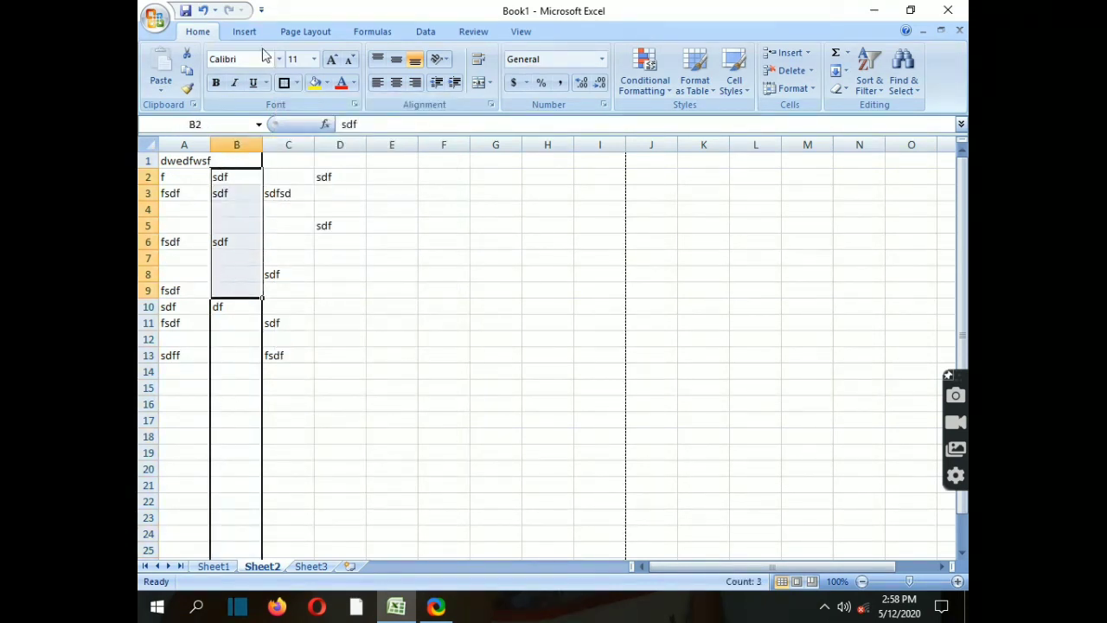
click(297, 83)
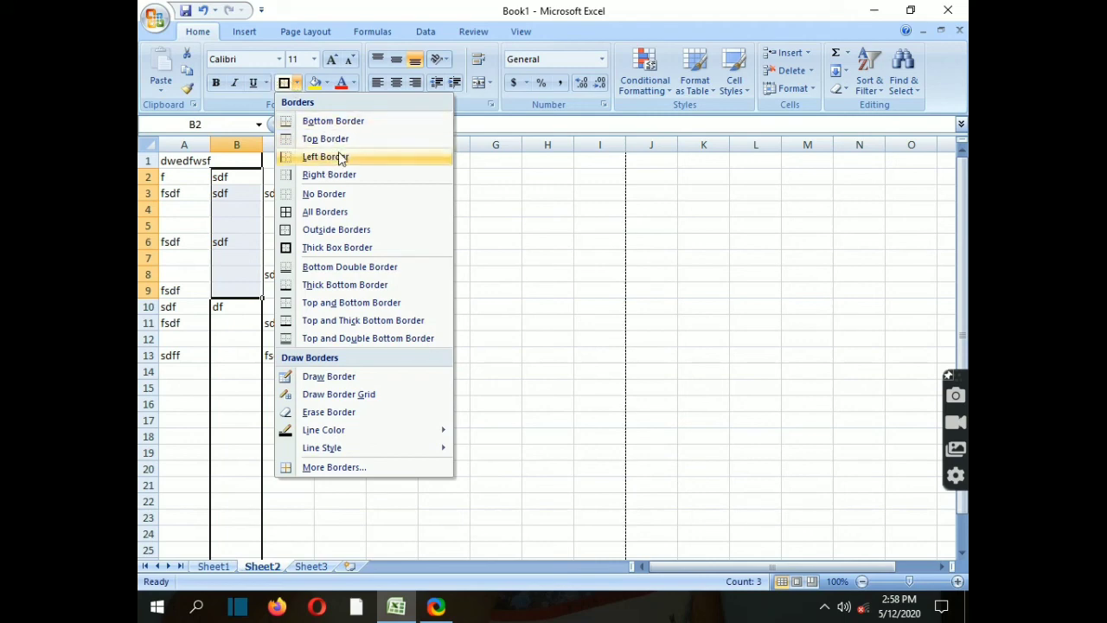
click(538, 241)
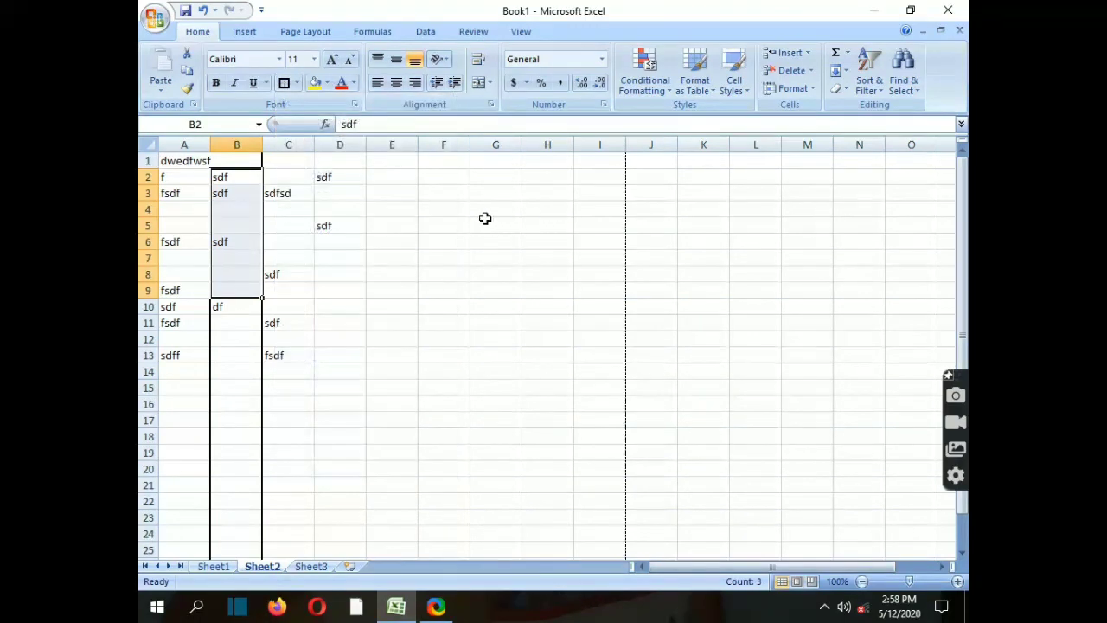
click(430, 257)
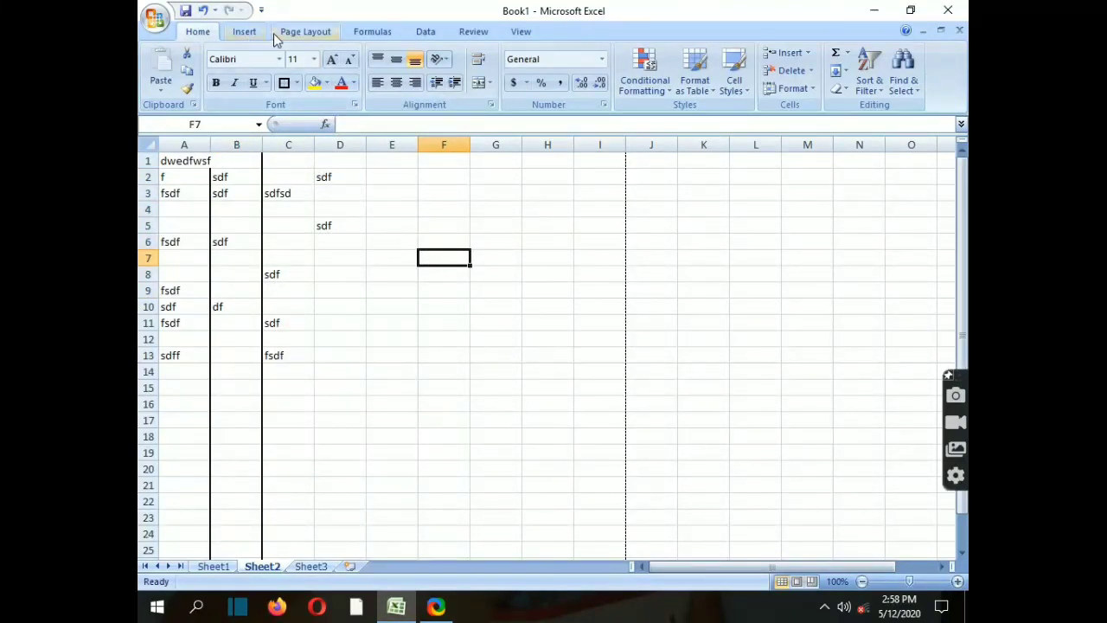
Step: Set the picture 02.png as the Sheet2 background from Page Layout
click(300, 33)
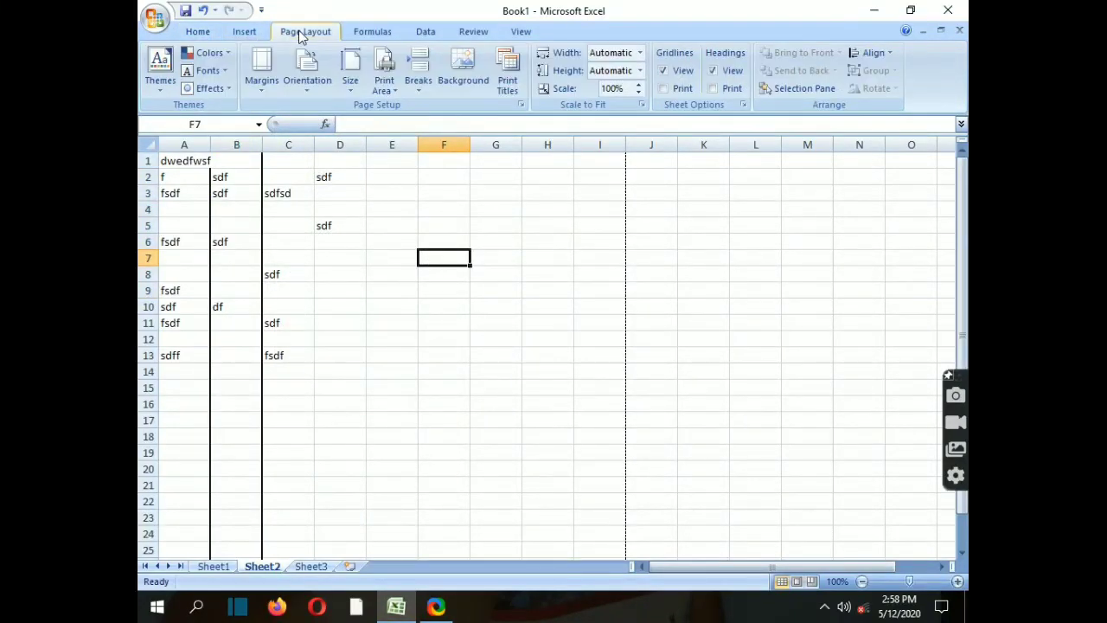
click(468, 59)
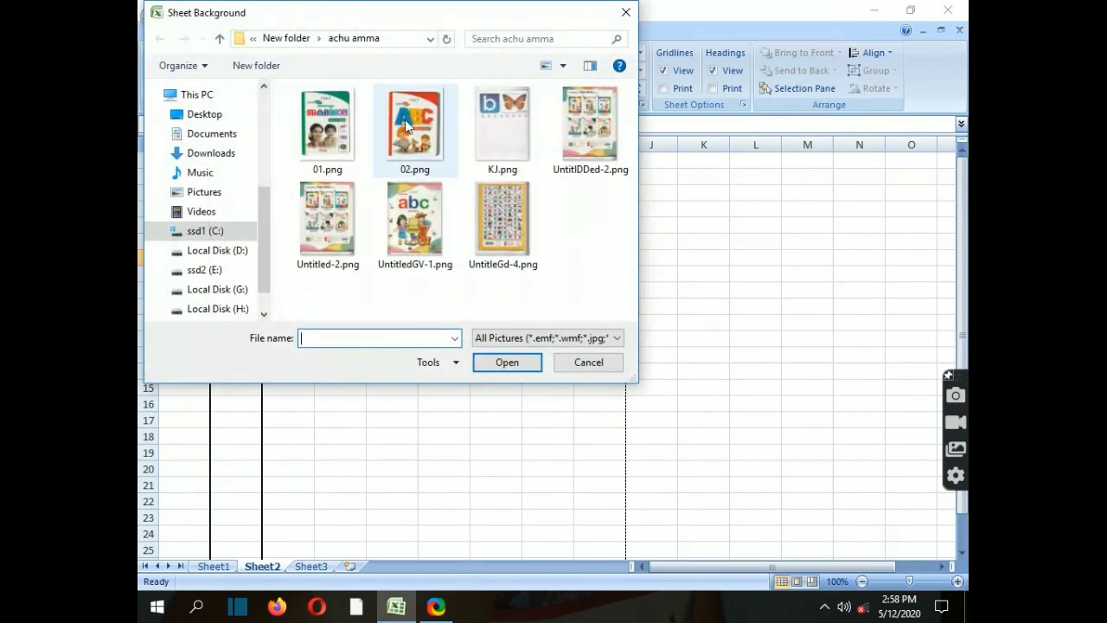
double_click(405, 122)
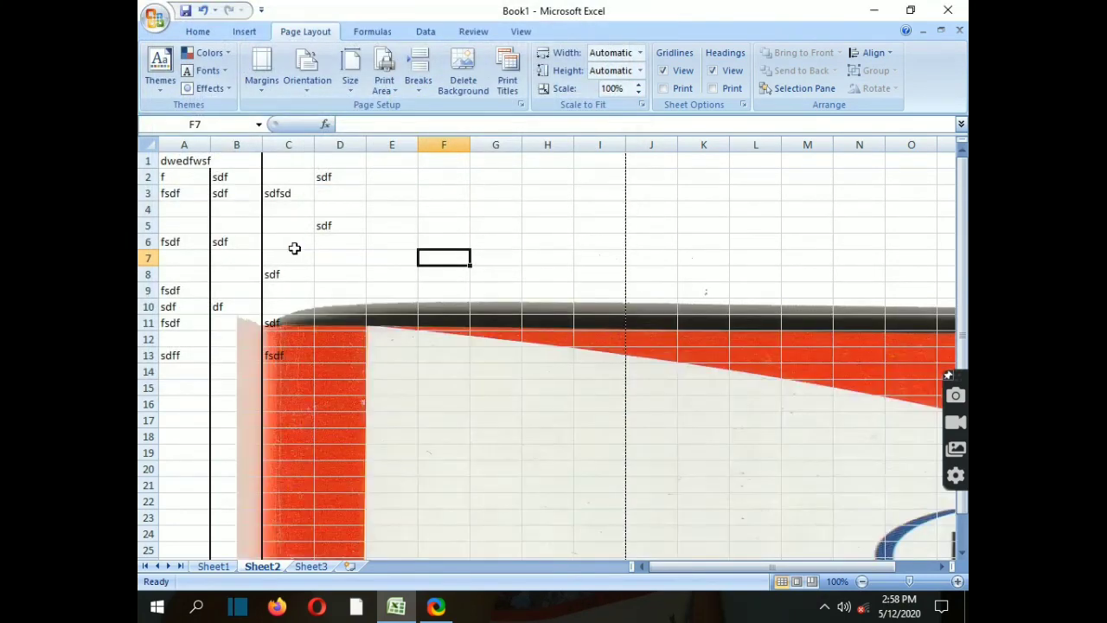
scroll(561, 351, down, 2)
scroll(561, 351, down, 7)
scroll(556, 373, down, 4)
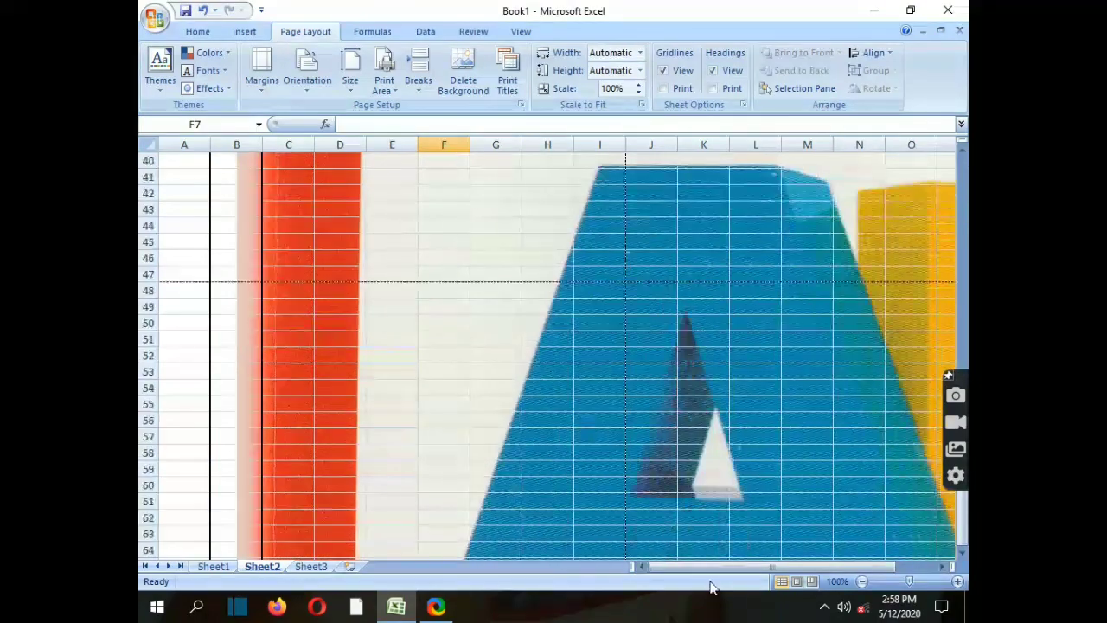
drag(709, 566, 742, 567)
scroll(611, 366, down, 3)
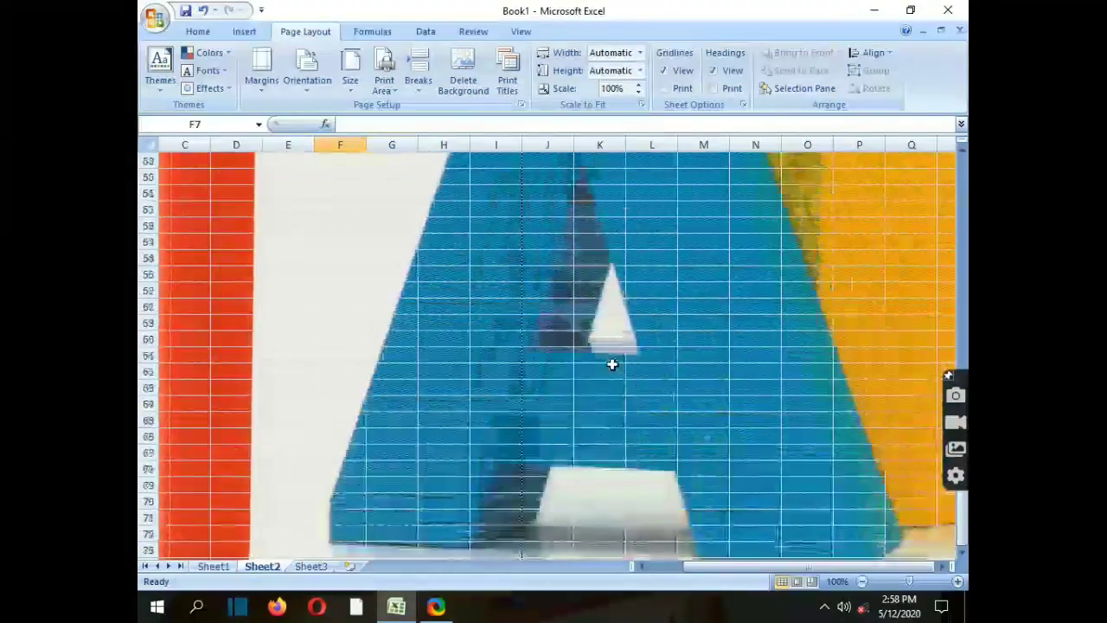
scroll(611, 364, up, 7)
scroll(612, 364, up, 9)
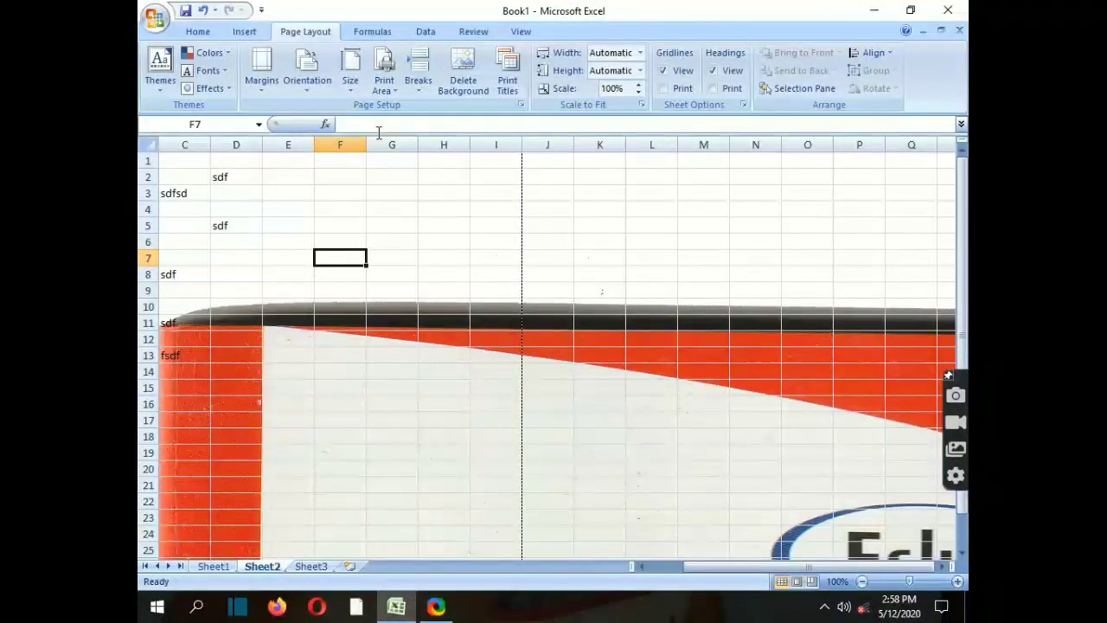
Step: Delete the sheet background picture and select cells C1:F14
click(465, 85)
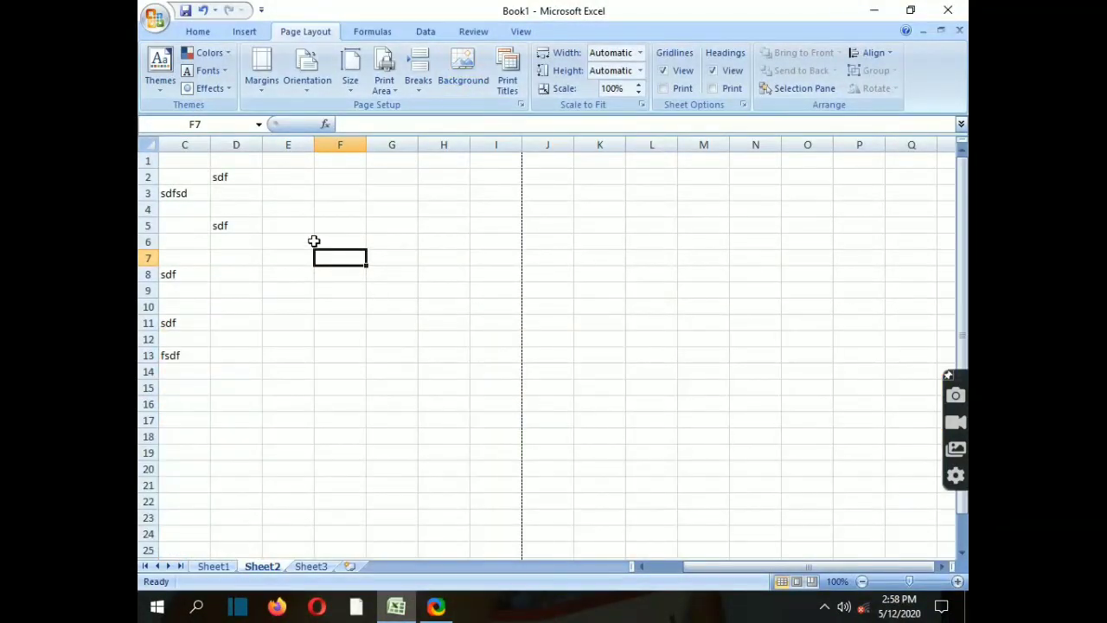
click(274, 194)
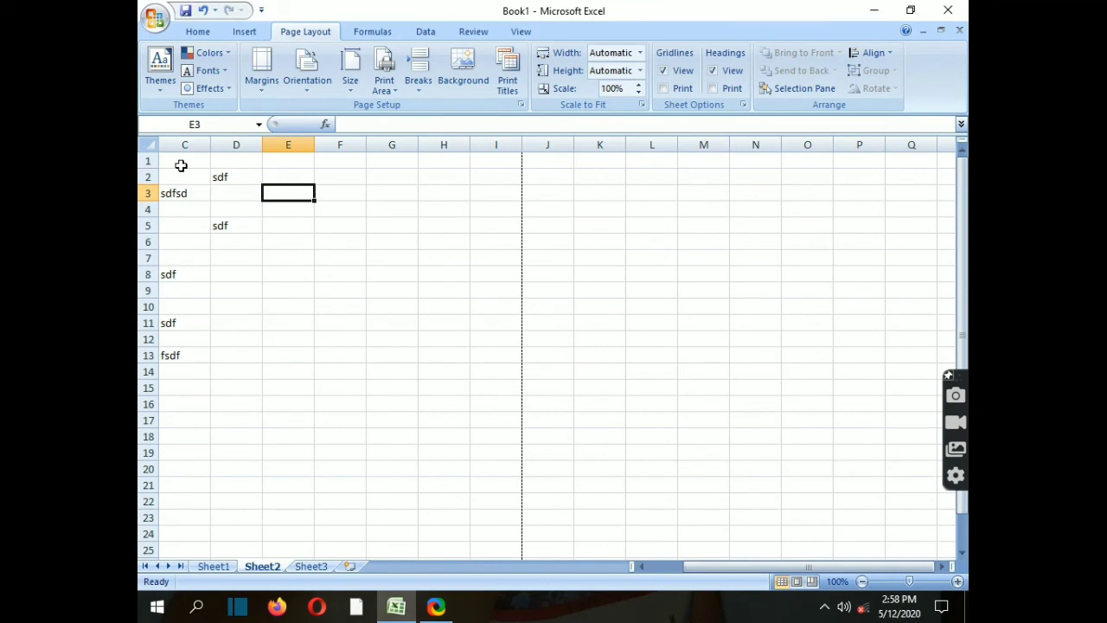
drag(181, 165, 318, 369)
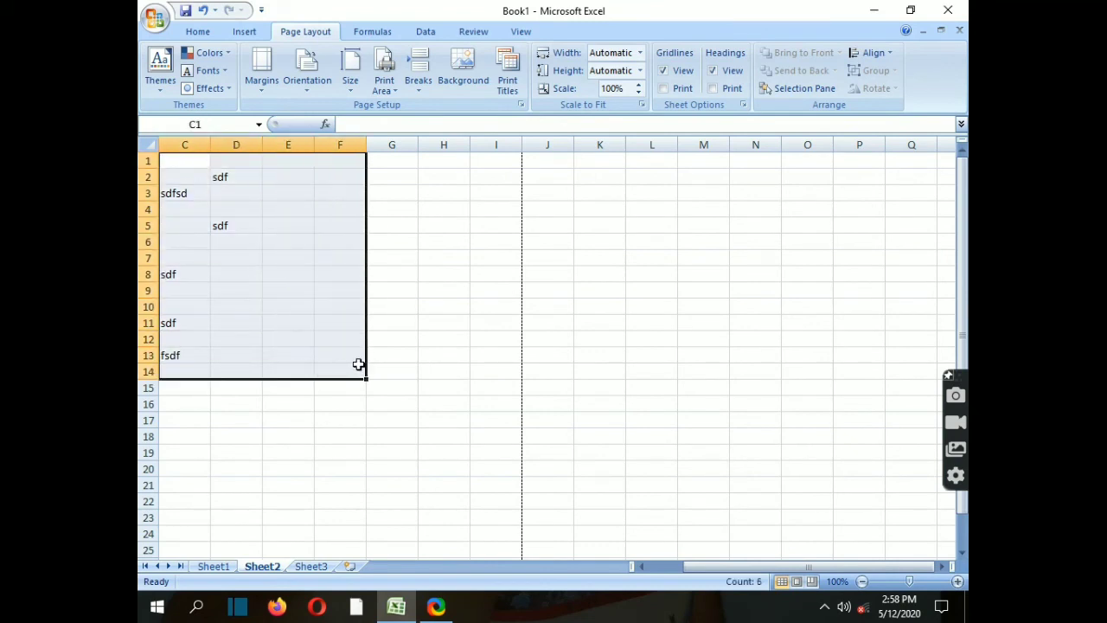